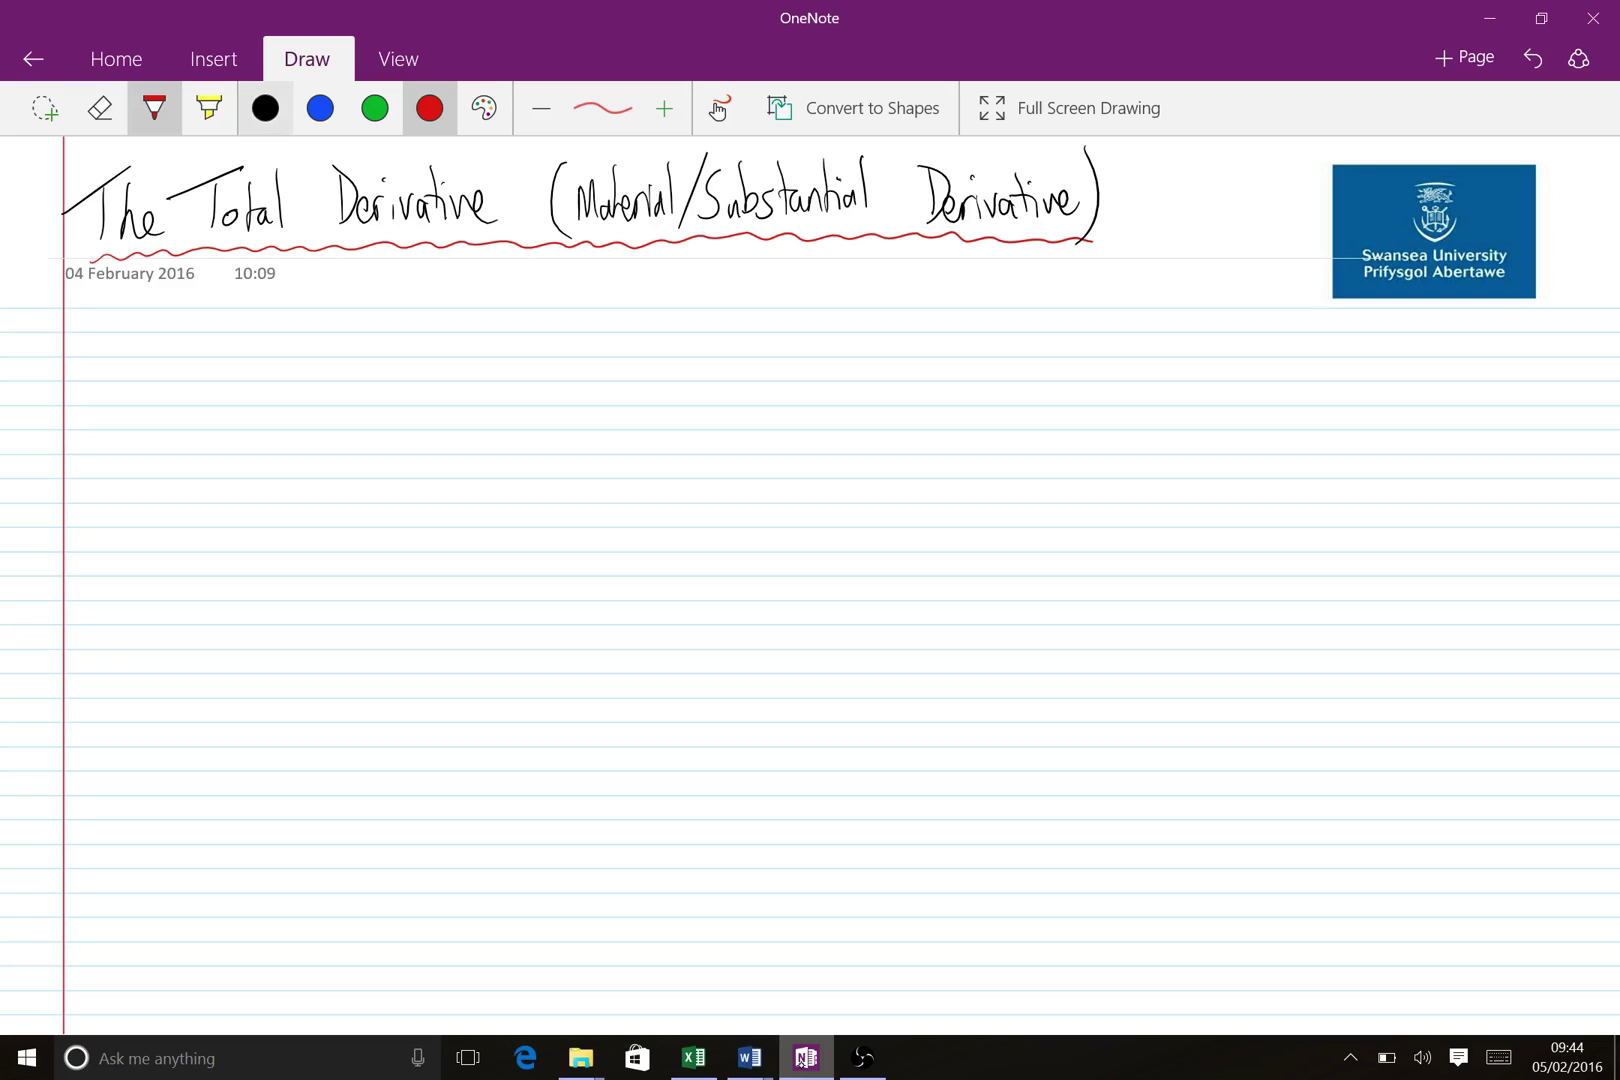
Handwrite a black #EGM90 tag right of the title and highlight it in yellow
click(265, 108)
mouse_move(1192, 172)
mouse_down()
mouse_move(1160, 226)
mouse_move(1180, 200)
mouse_up()
mouse_move(1205, 172)
mouse_down()
mouse_move(1161, 190)
mouse_move(1203, 178)
mouse_move(1181, 200)
mouse_move(1196, 212)
mouse_move(1211, 190)
mouse_move(1236, 205)
mouse_move(1251, 178)
mouse_move(1254, 205)
mouse_move(1291, 180)
mouse_up()
click(1290, 179)
click(209, 108)
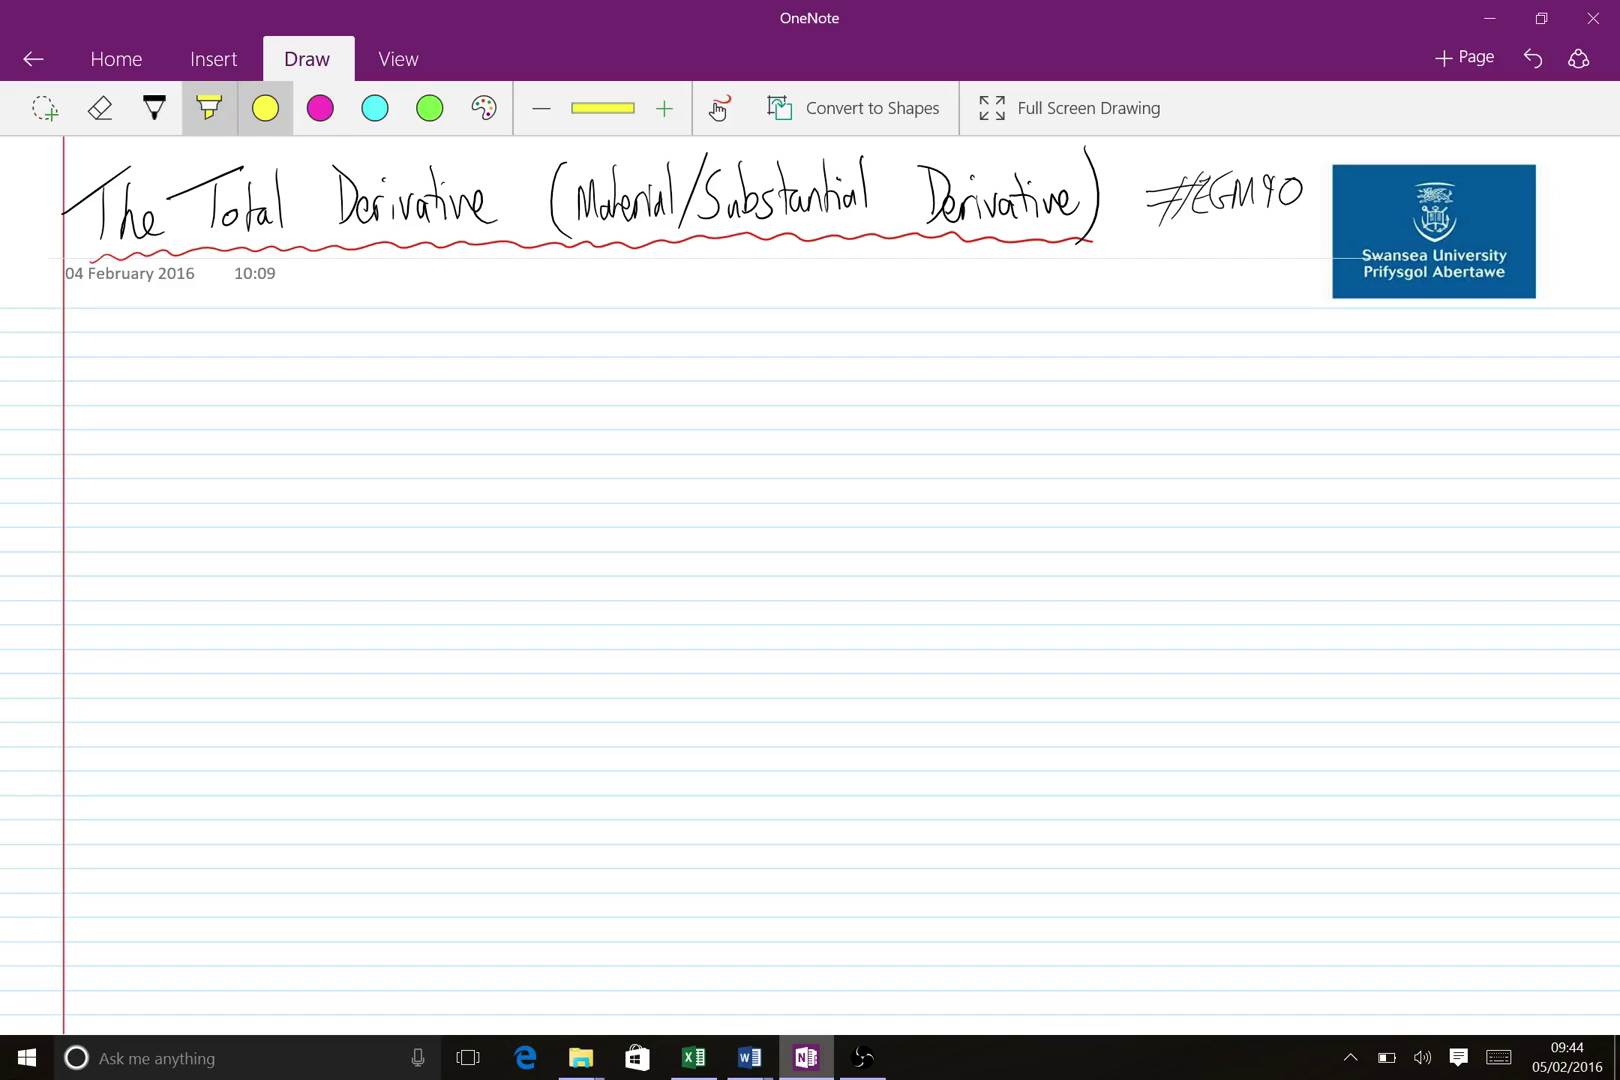
mouse_move(1152, 205)
mouse_down()
mouse_move(1248, 165)
mouse_move(1290, 200)
mouse_up()
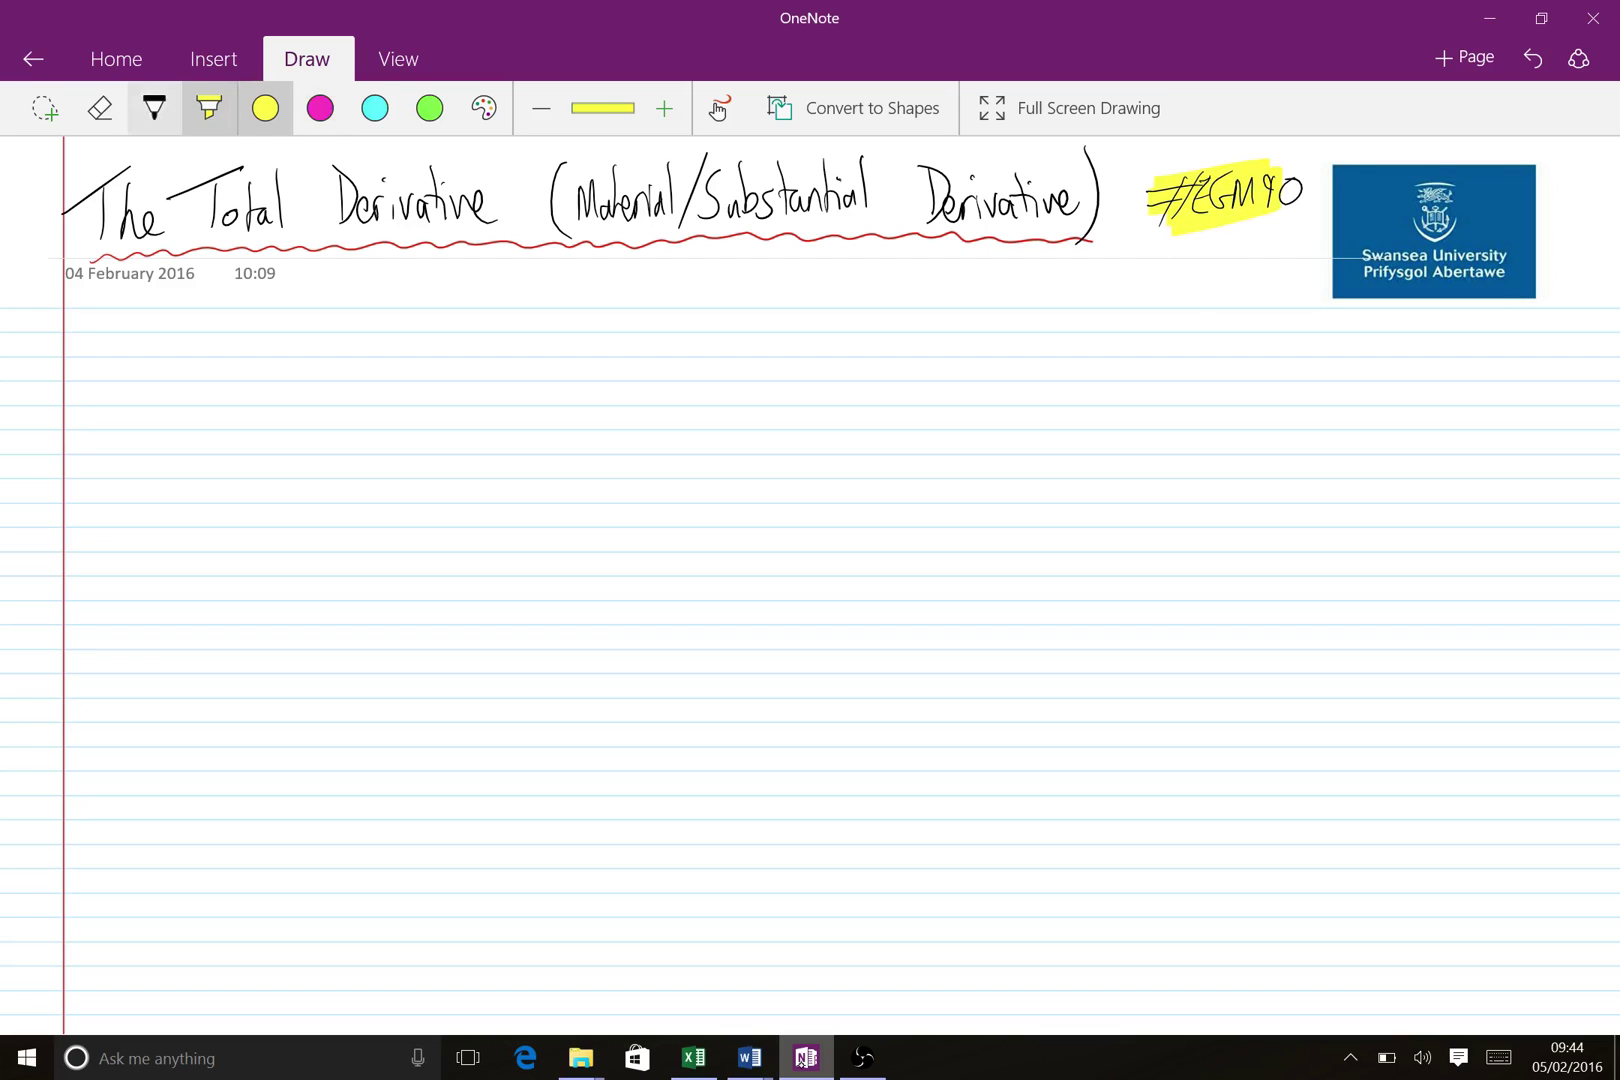
click(154, 108)
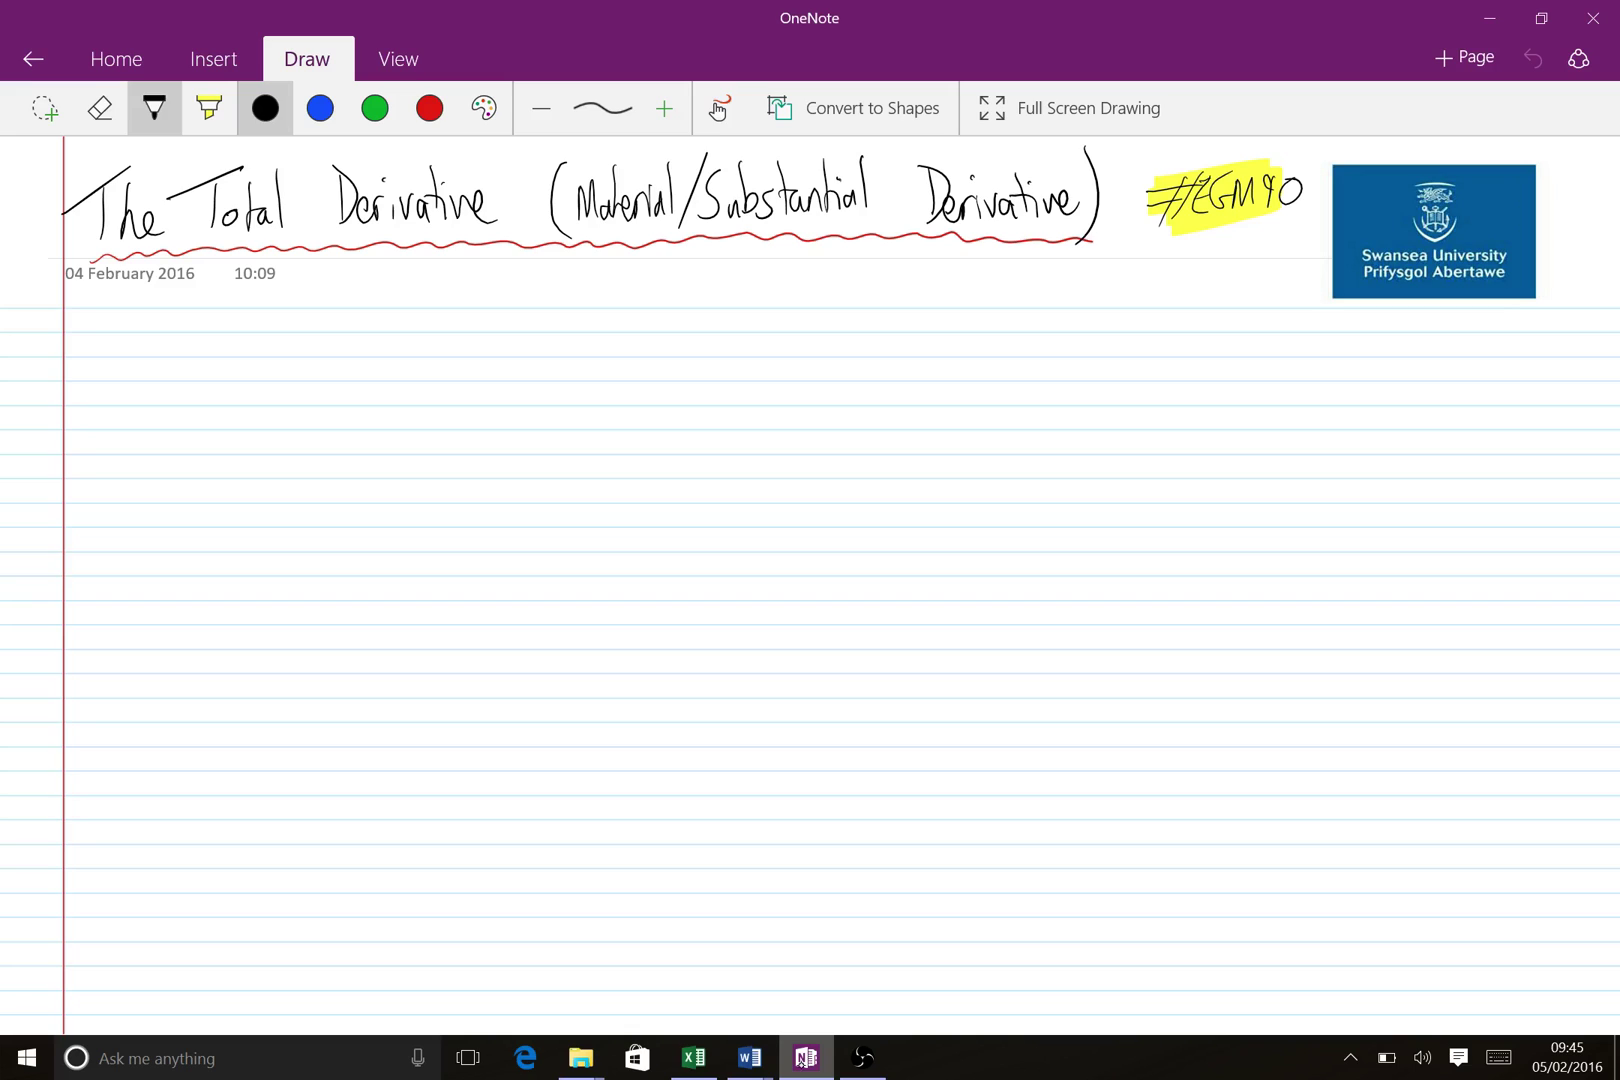
Draw a black curving path from a boxed BAT CAMPUS label up to a circled CITY label
mouse_move(157, 955)
mouse_down()
mouse_move(307, 754)
mouse_move(356, 624)
mouse_move(380, 488)
mouse_move(357, 330)
mouse_up()
mouse_move(192, 953)
mouse_down()
mouse_move(262, 851)
mouse_move(327, 899)
mouse_move(278, 963)
mouse_move(201, 965)
mouse_up()
mouse_move(234, 897)
mouse_down()
mouse_move(230, 932)
mouse_move(258, 909)
mouse_move(264, 925)
mouse_move(241, 962)
mouse_move(265, 958)
mouse_move(268, 925)
mouse_up()
drag(275, 915, 285, 935)
drag(295, 908, 287, 942)
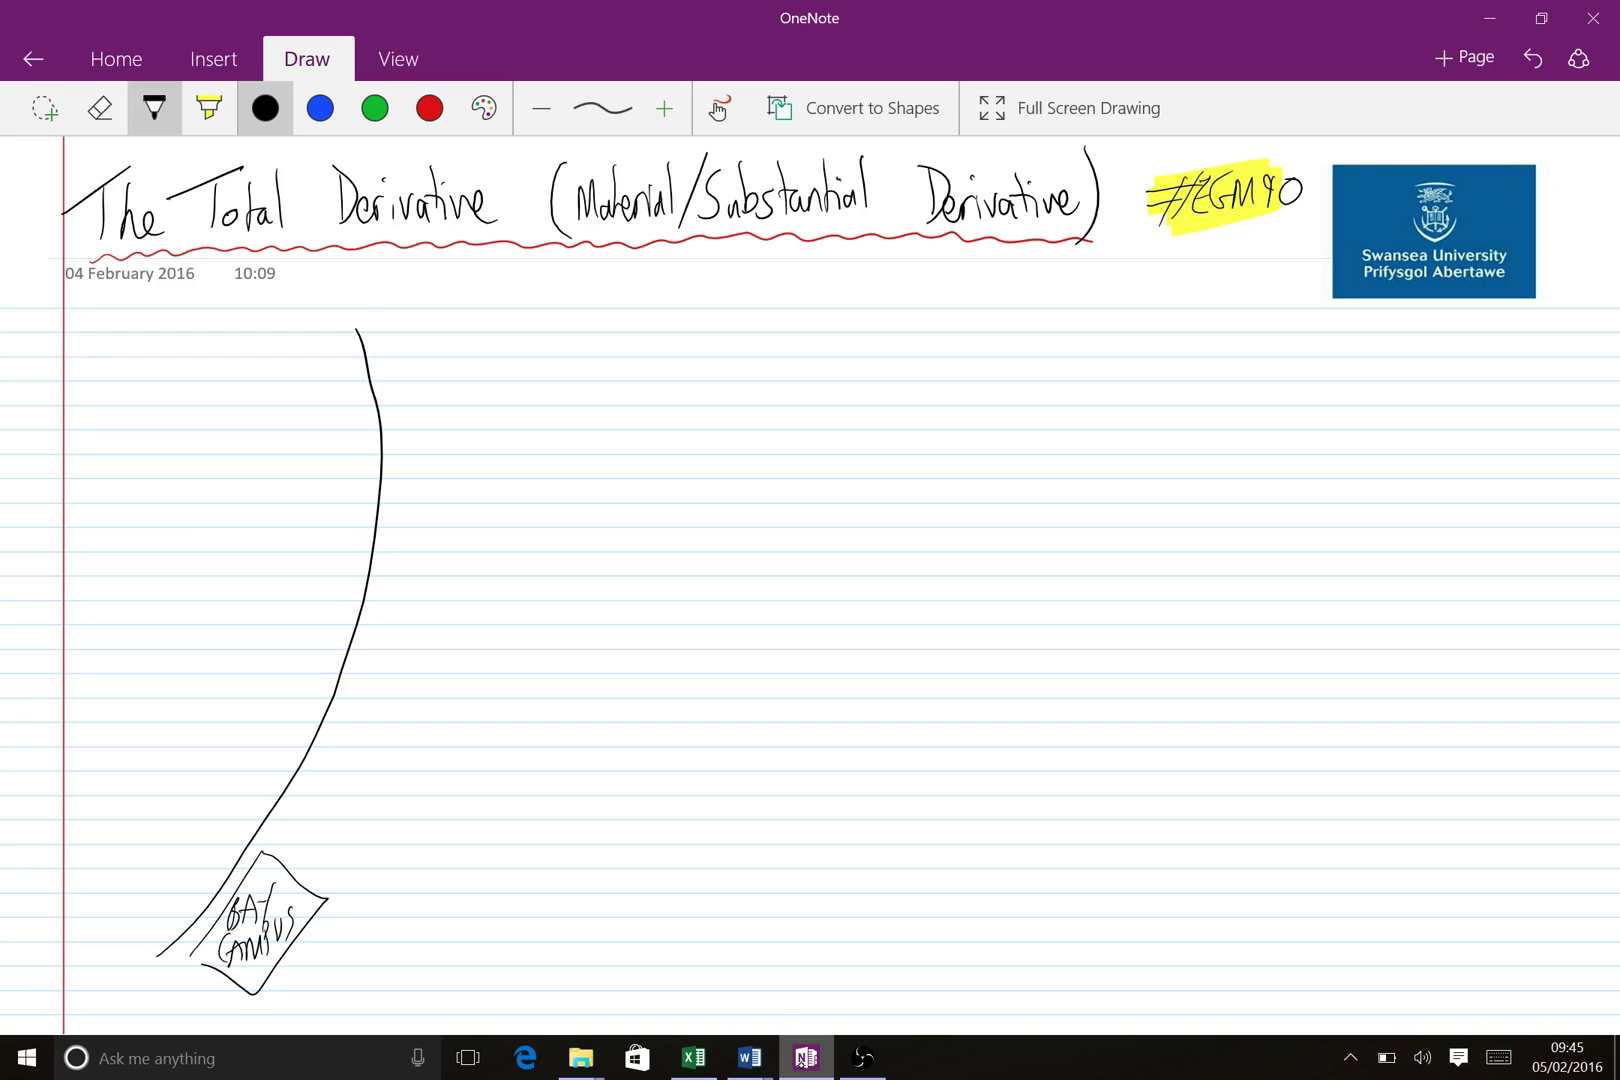
mouse_move(363, 292)
mouse_down()
mouse_move(378, 349)
mouse_move(366, 285)
mouse_move(455, 290)
mouse_move(439, 363)
mouse_move(384, 332)
mouse_up()
mouse_move(398, 311)
mouse_down()
mouse_move(401, 334)
mouse_move(424, 306)
mouse_up()
drag(437, 292, 420, 348)
Add a small blue box partway along the black path
click(320, 108)
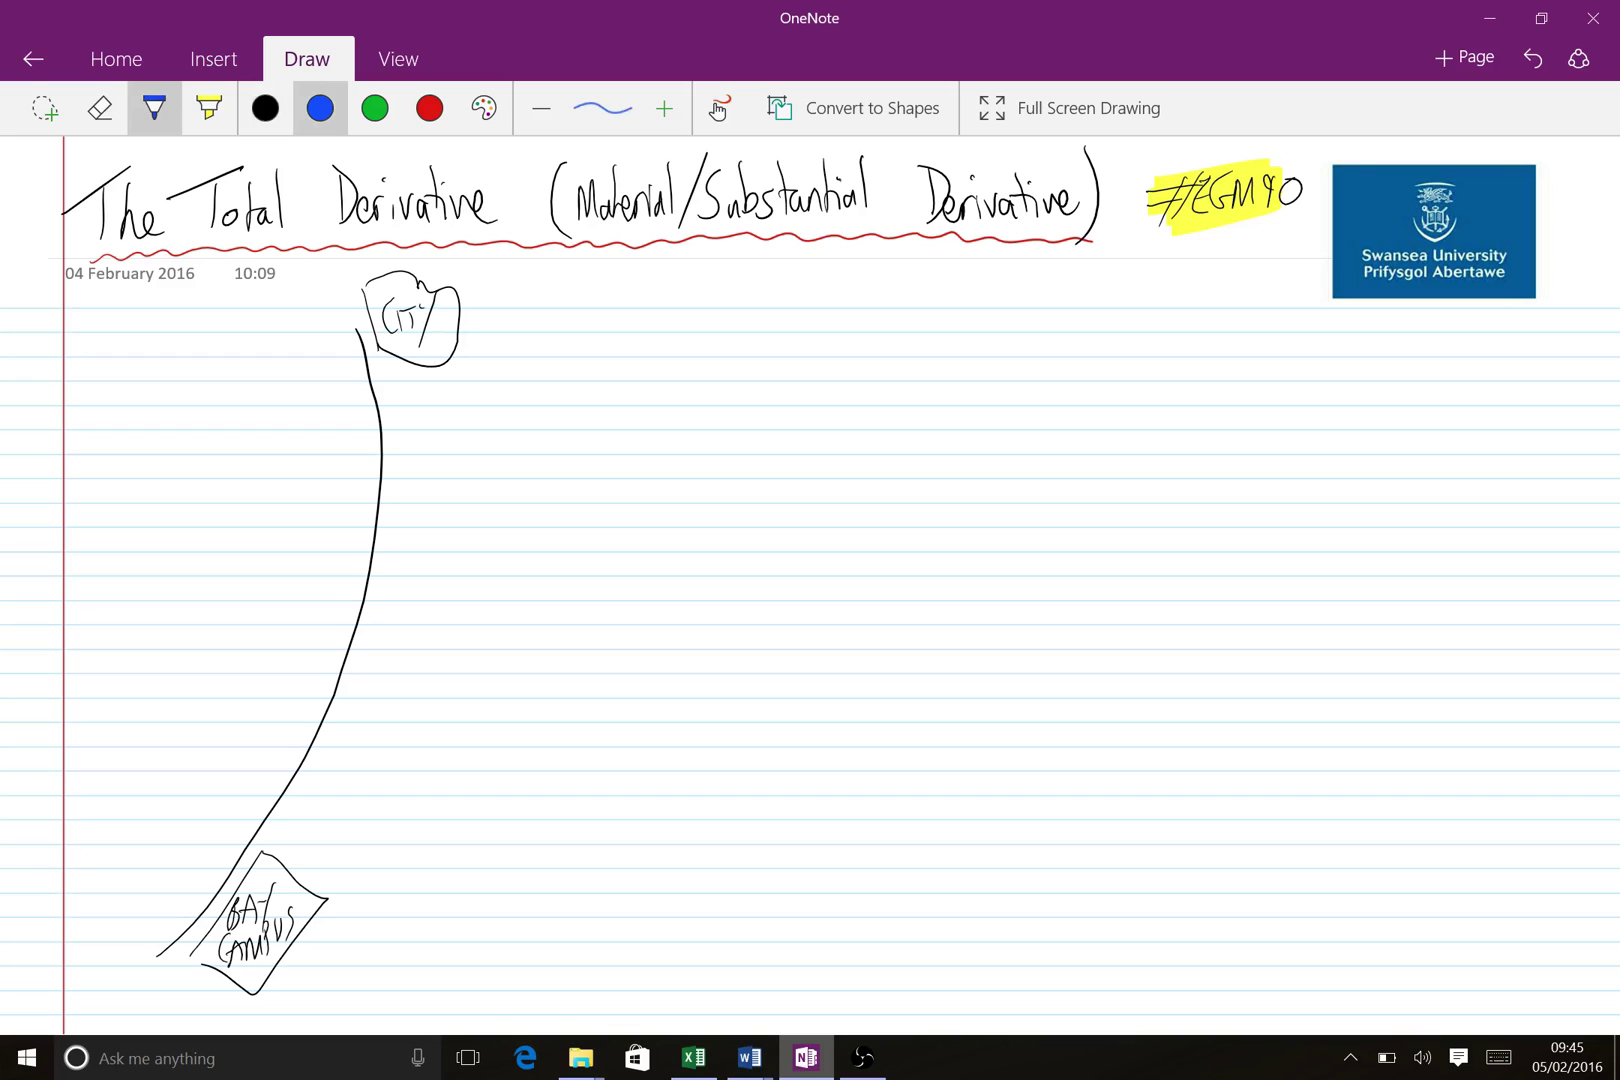
mouse_move(383, 515)
mouse_down()
mouse_move(386, 575)
mouse_move(406, 567)
mouse_move(418, 518)
mouse_move(383, 514)
mouse_up()
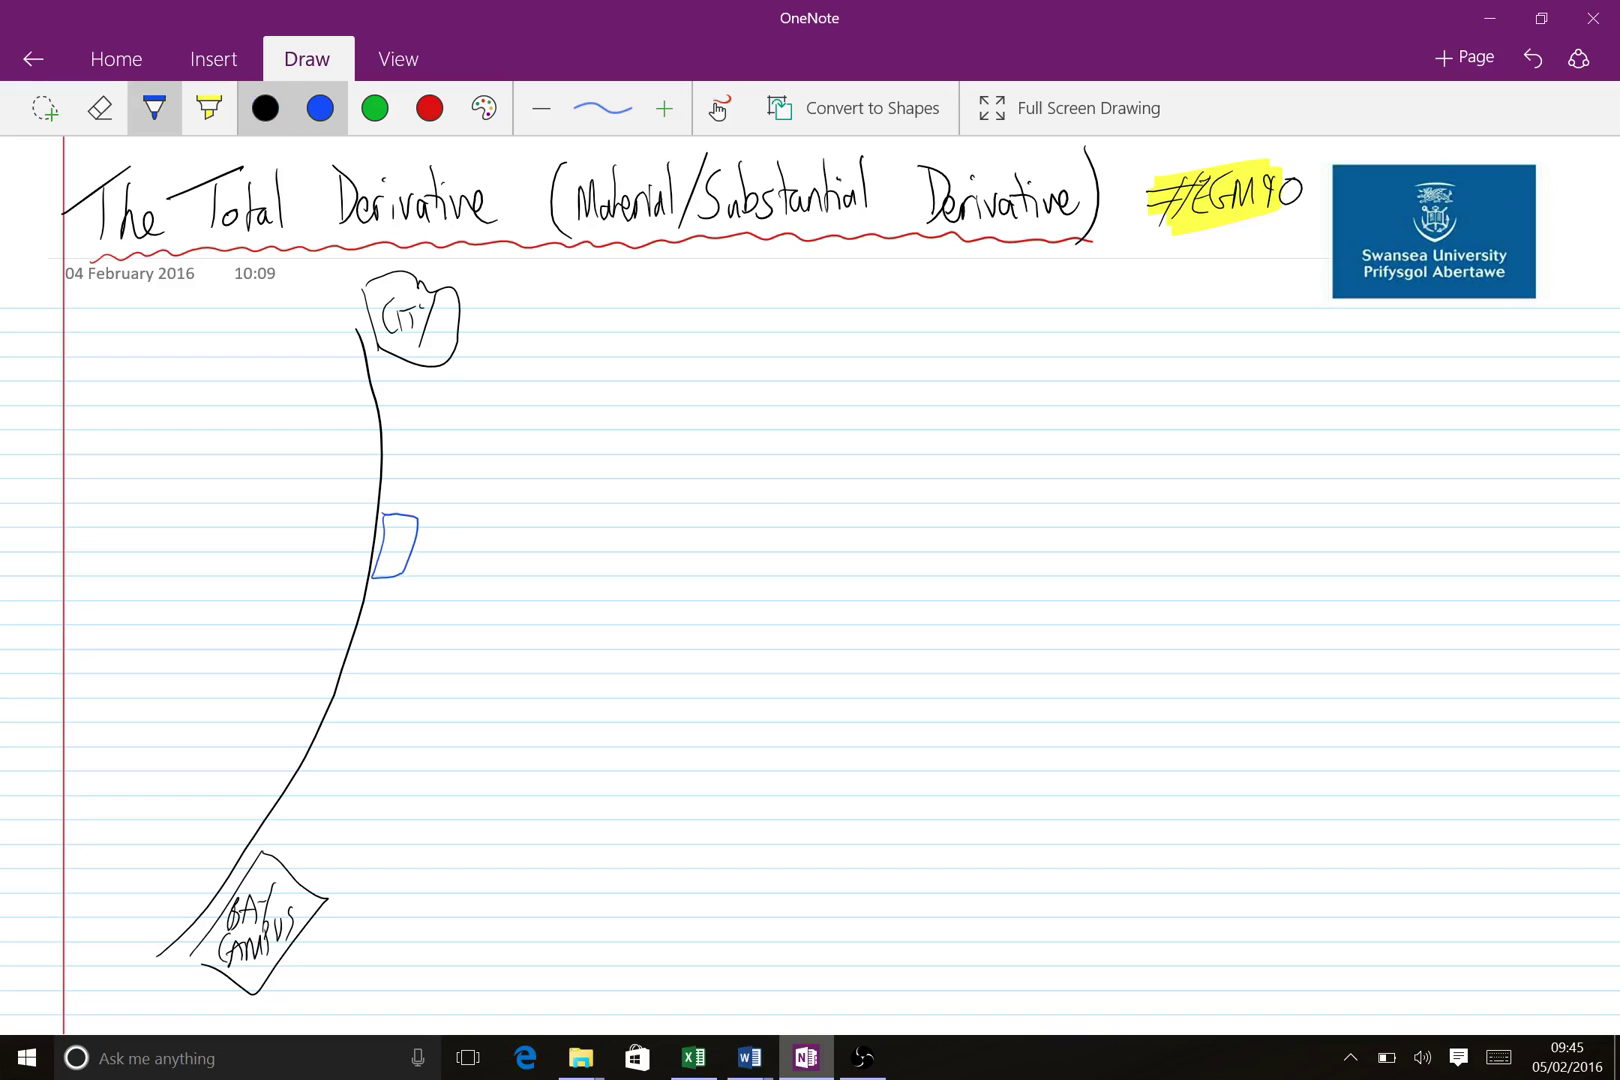
click(265, 108)
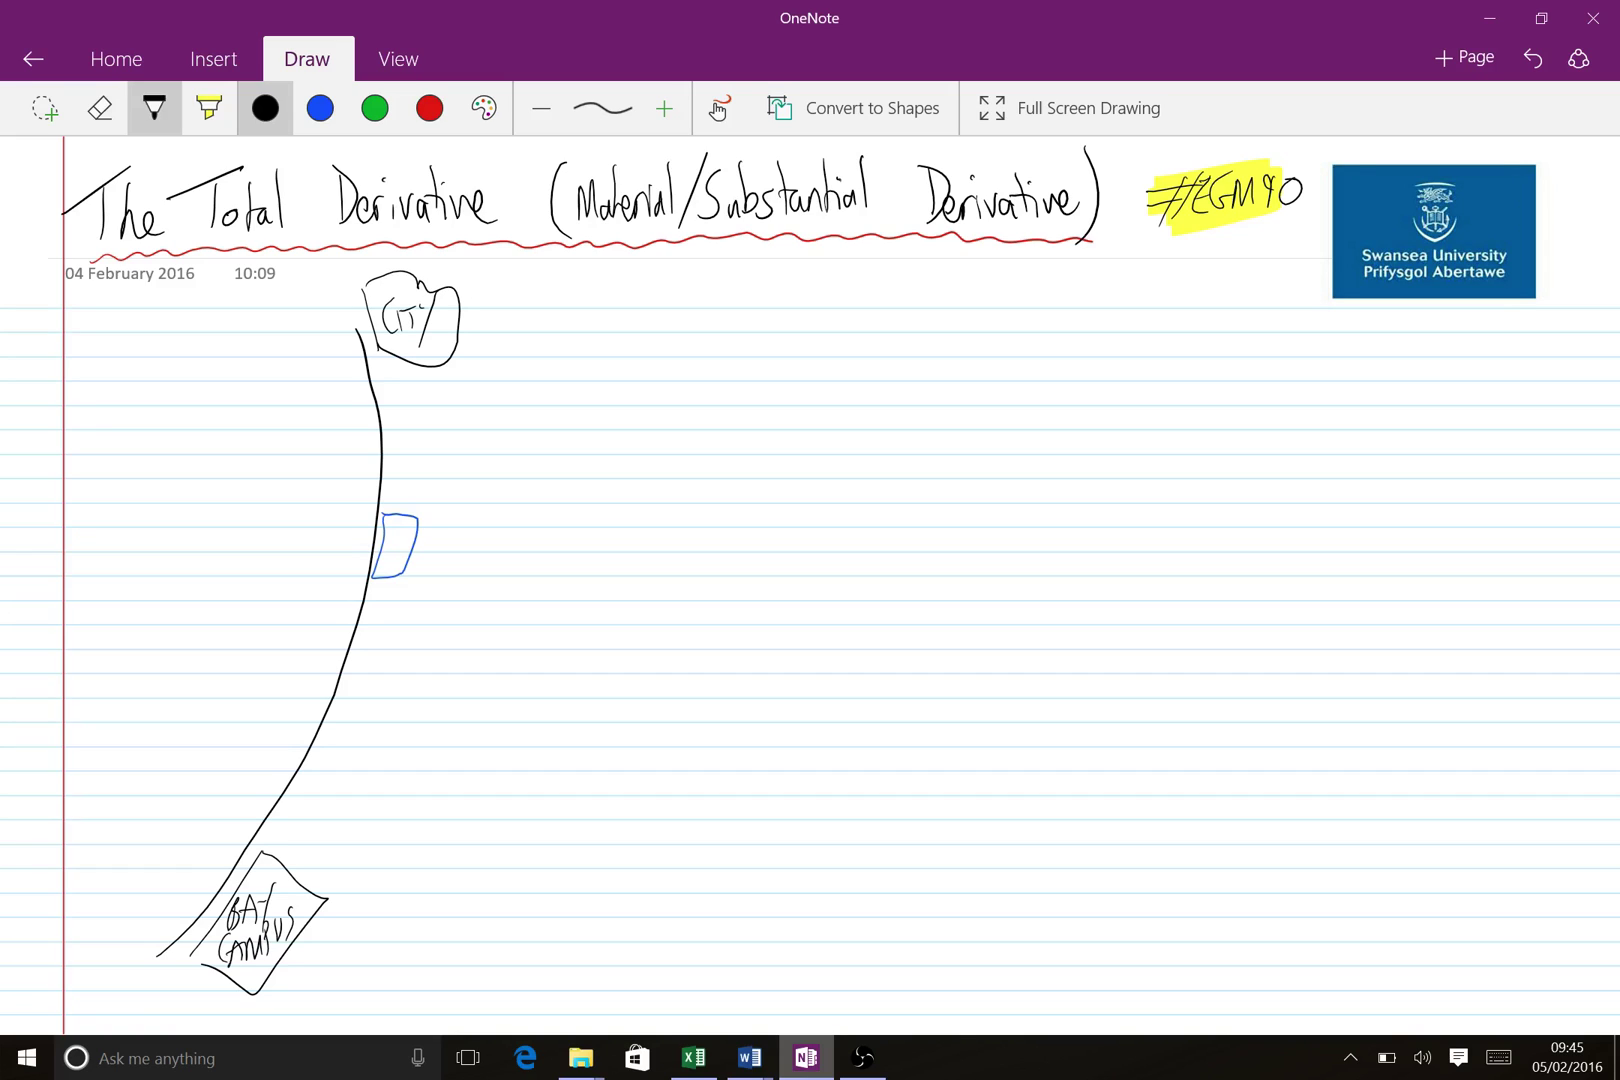
click(320, 108)
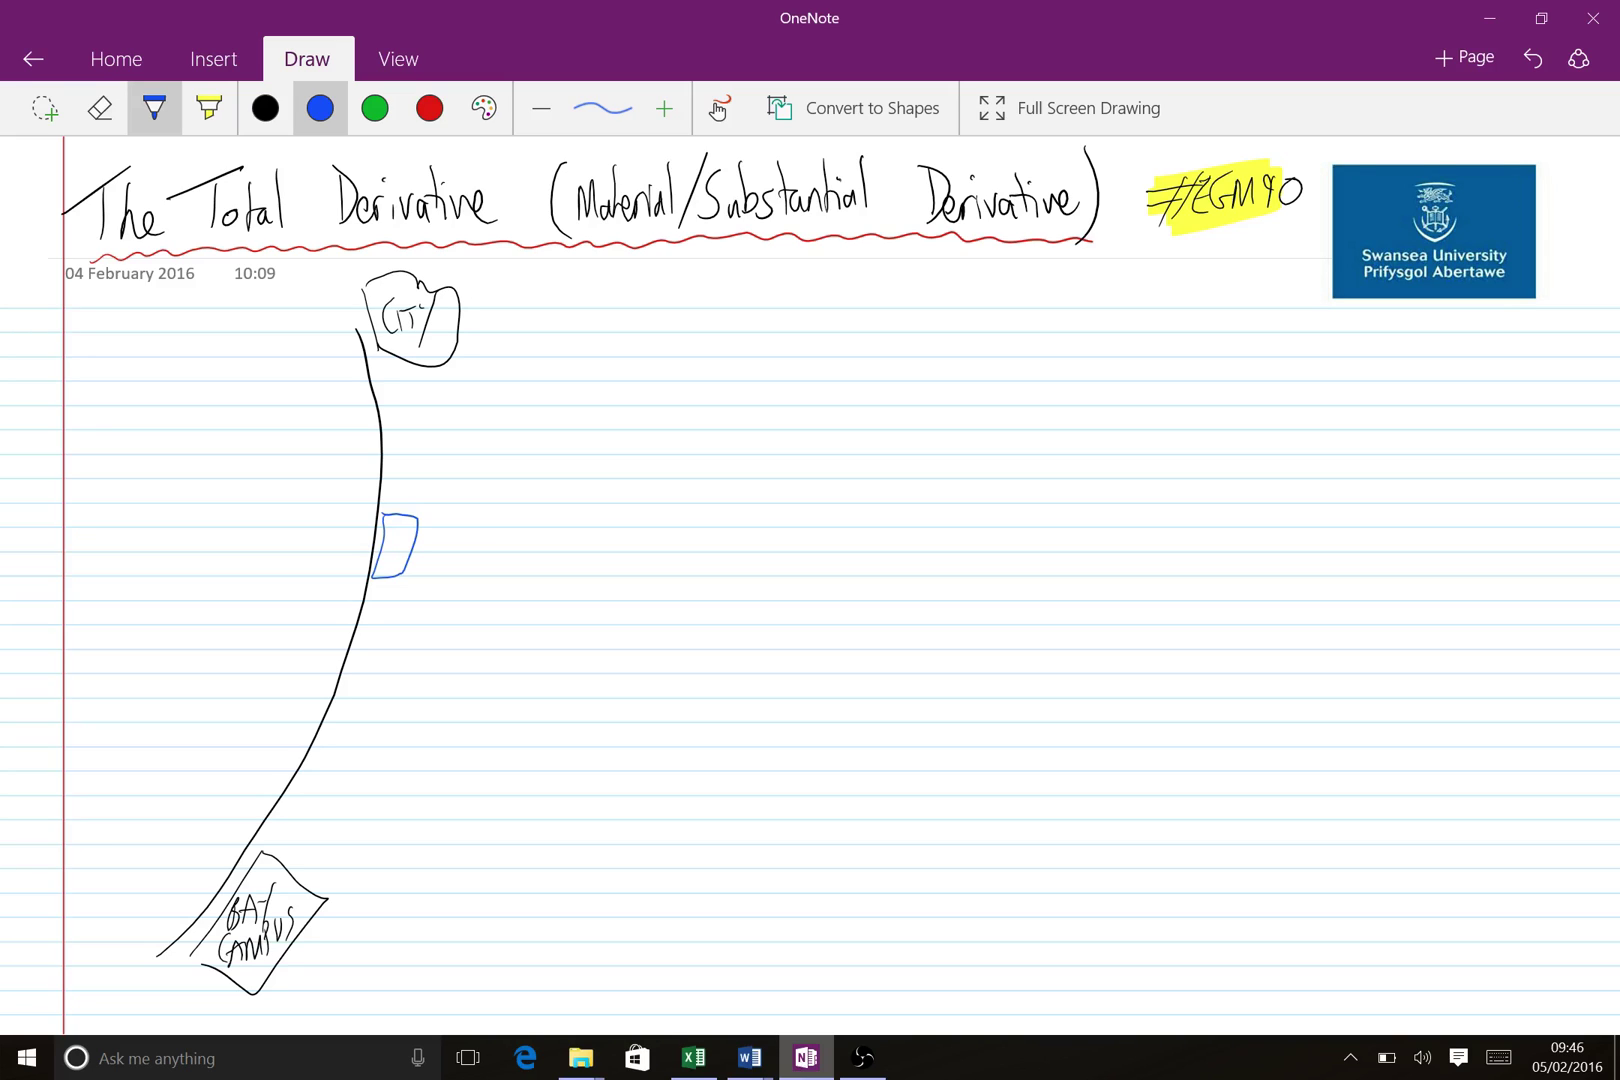
Ring the small blue box with three nested blue loops, a centre dot and an outward arrow
mouse_move(492, 504)
mouse_down()
mouse_move(435, 489)
mouse_move(293, 556)
mouse_move(416, 602)
mouse_move(543, 568)
mouse_move(482, 498)
mouse_up()
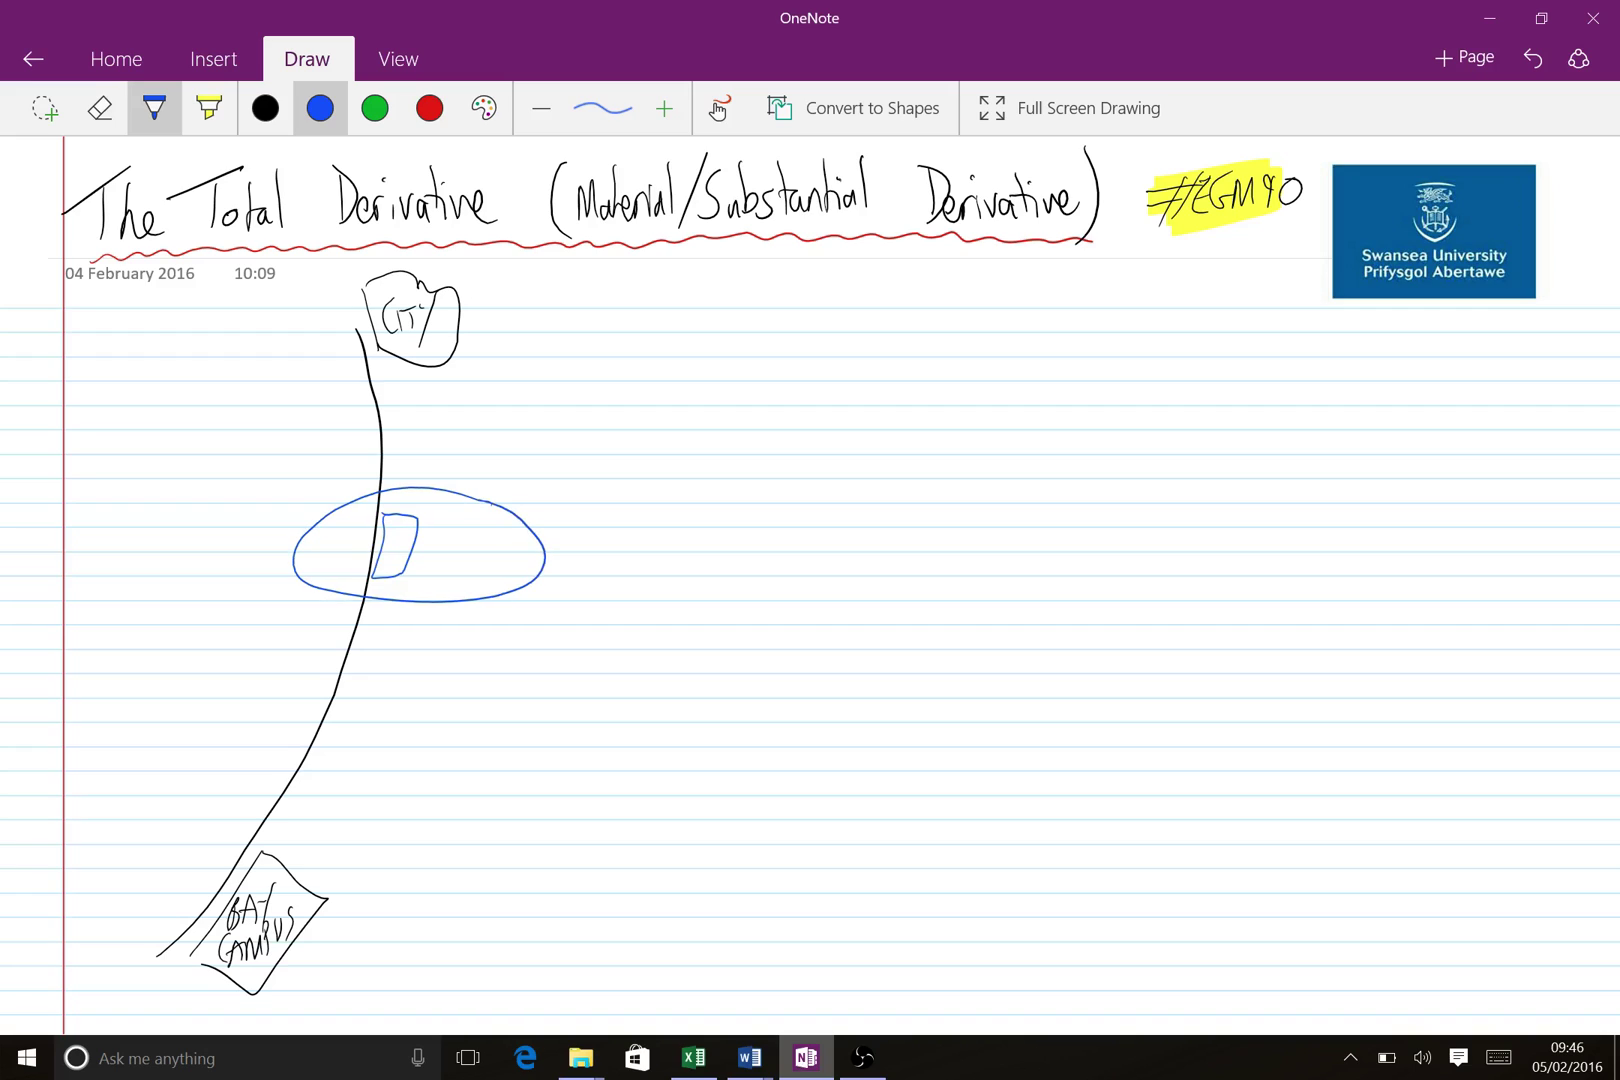
mouse_move(578, 456)
mouse_down()
mouse_move(501, 448)
mouse_move(215, 490)
mouse_move(304, 668)
mouse_move(668, 666)
mouse_move(570, 463)
mouse_up()
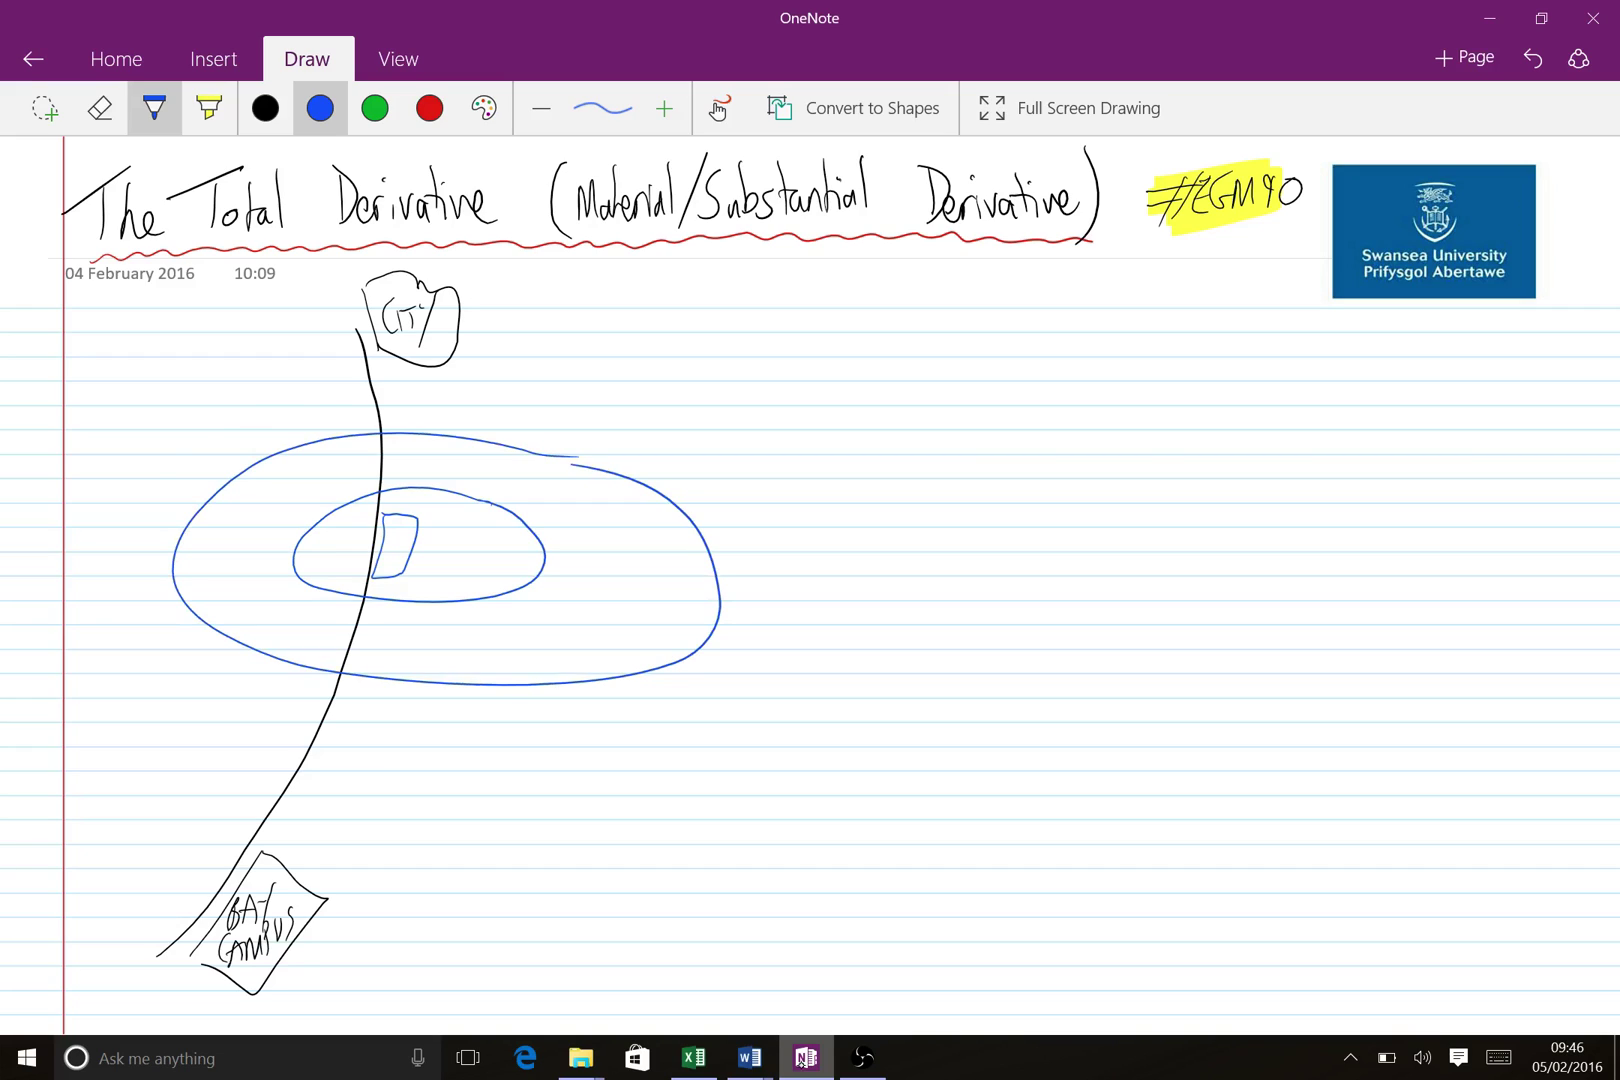
mouse_move(412, 393)
mouse_down()
mouse_move(182, 448)
mouse_move(182, 668)
mouse_move(660, 766)
mouse_move(985, 620)
mouse_move(600, 383)
mouse_move(357, 403)
mouse_up()
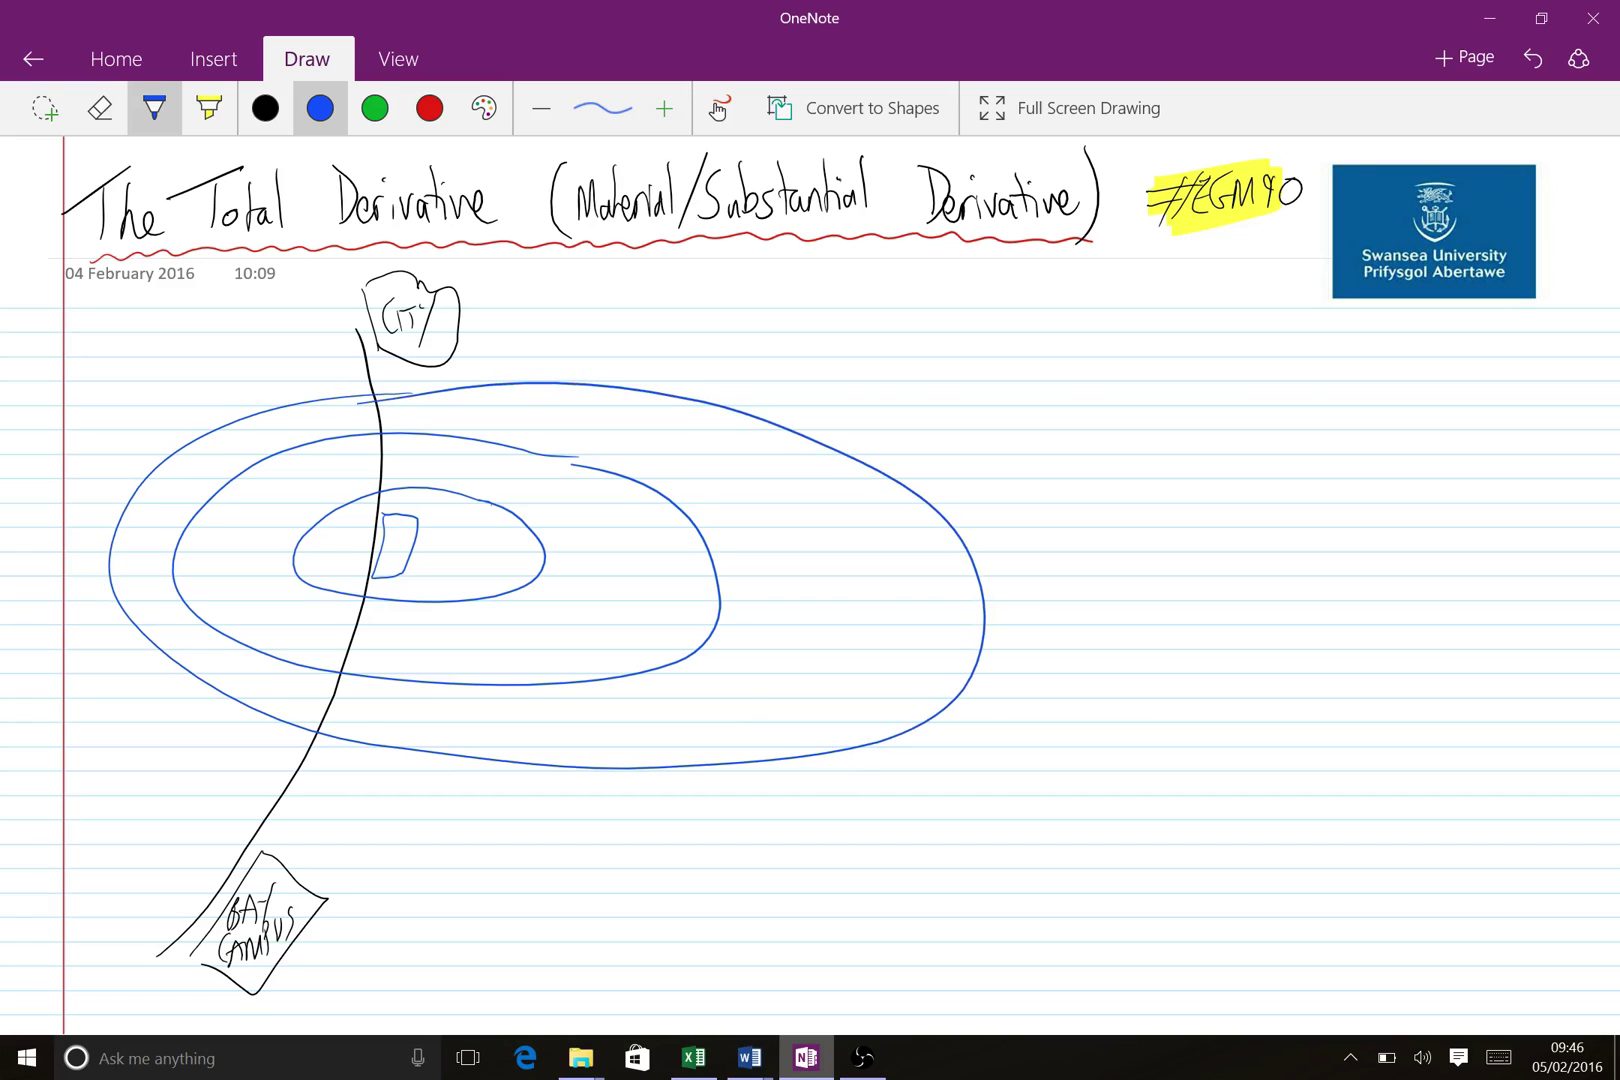
drag(398, 536, 396, 538)
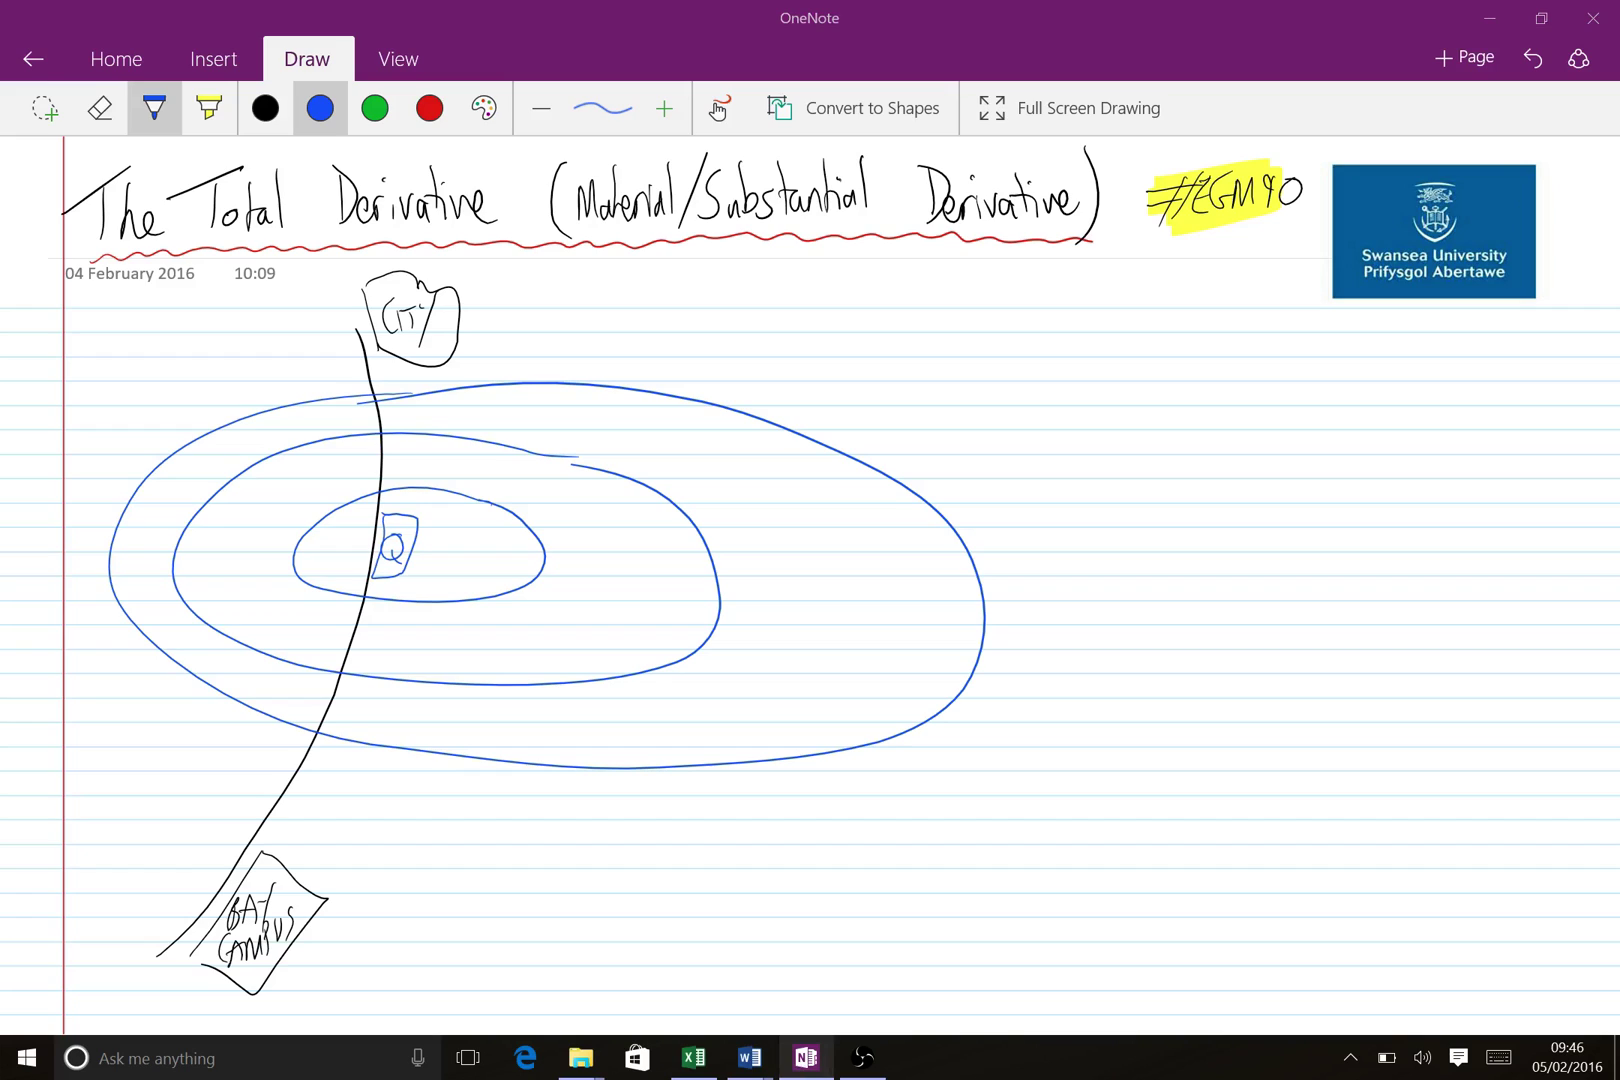
mouse_move(428, 515)
mouse_down()
mouse_move(512, 440)
mouse_move(537, 392)
mouse_move(550, 409)
mouse_up()
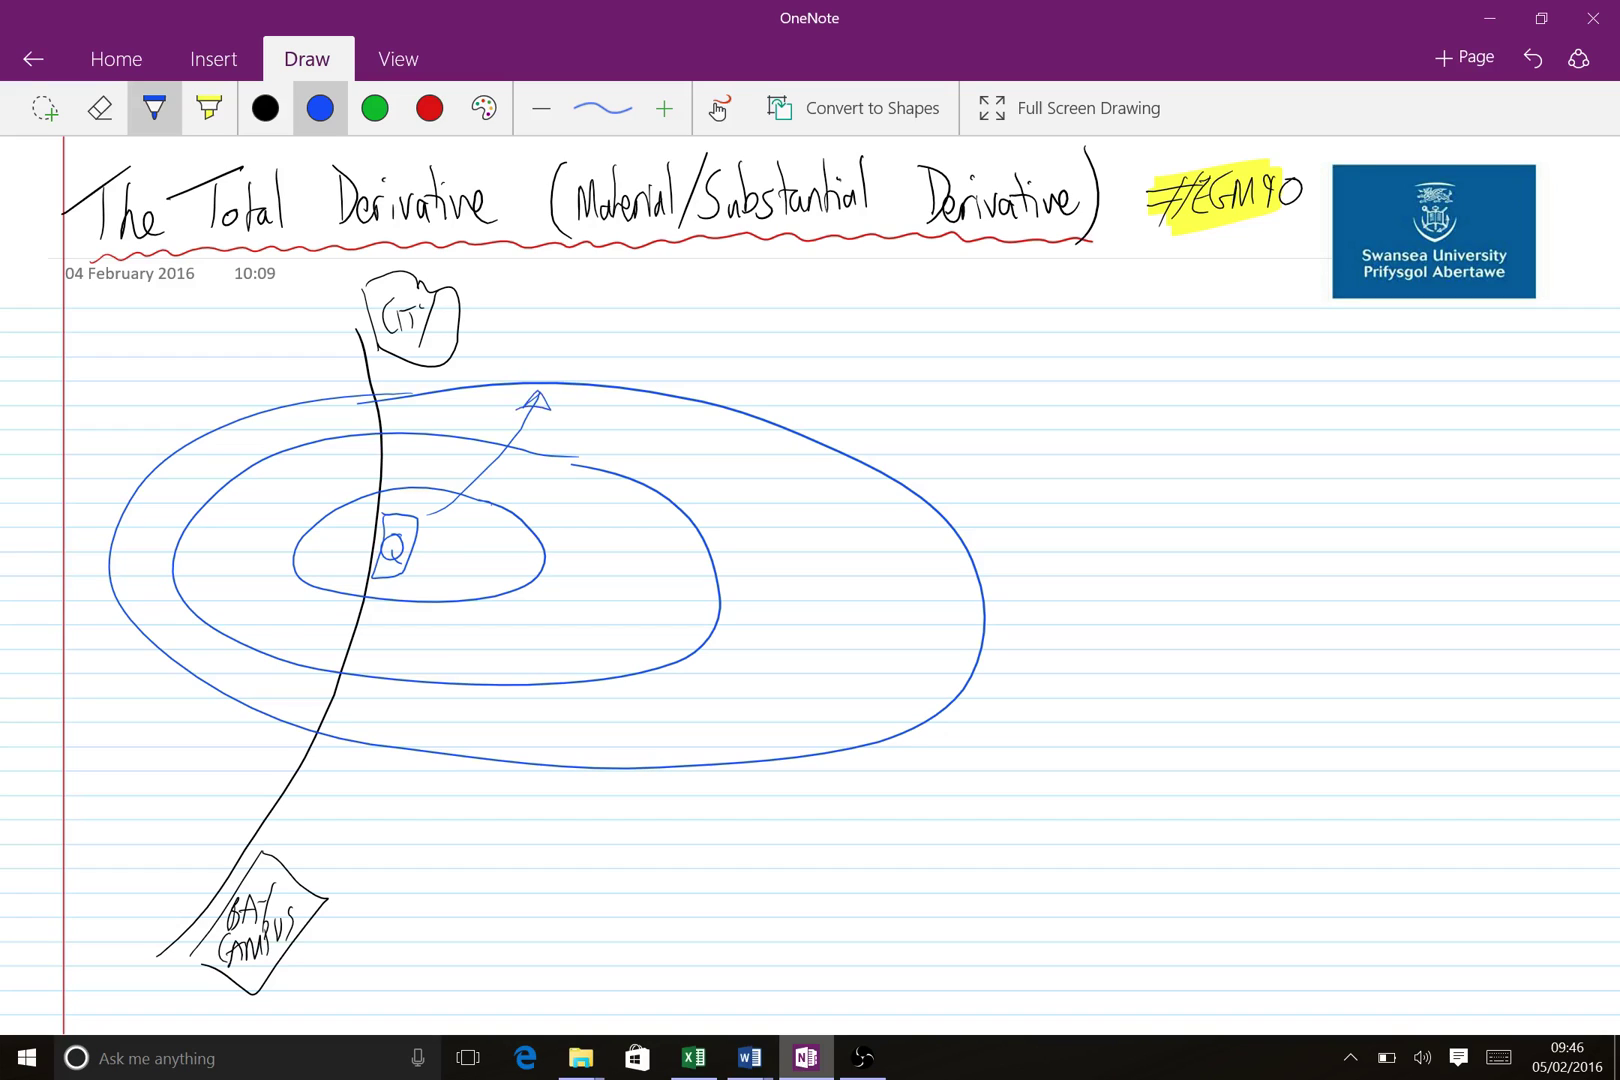
click(265, 108)
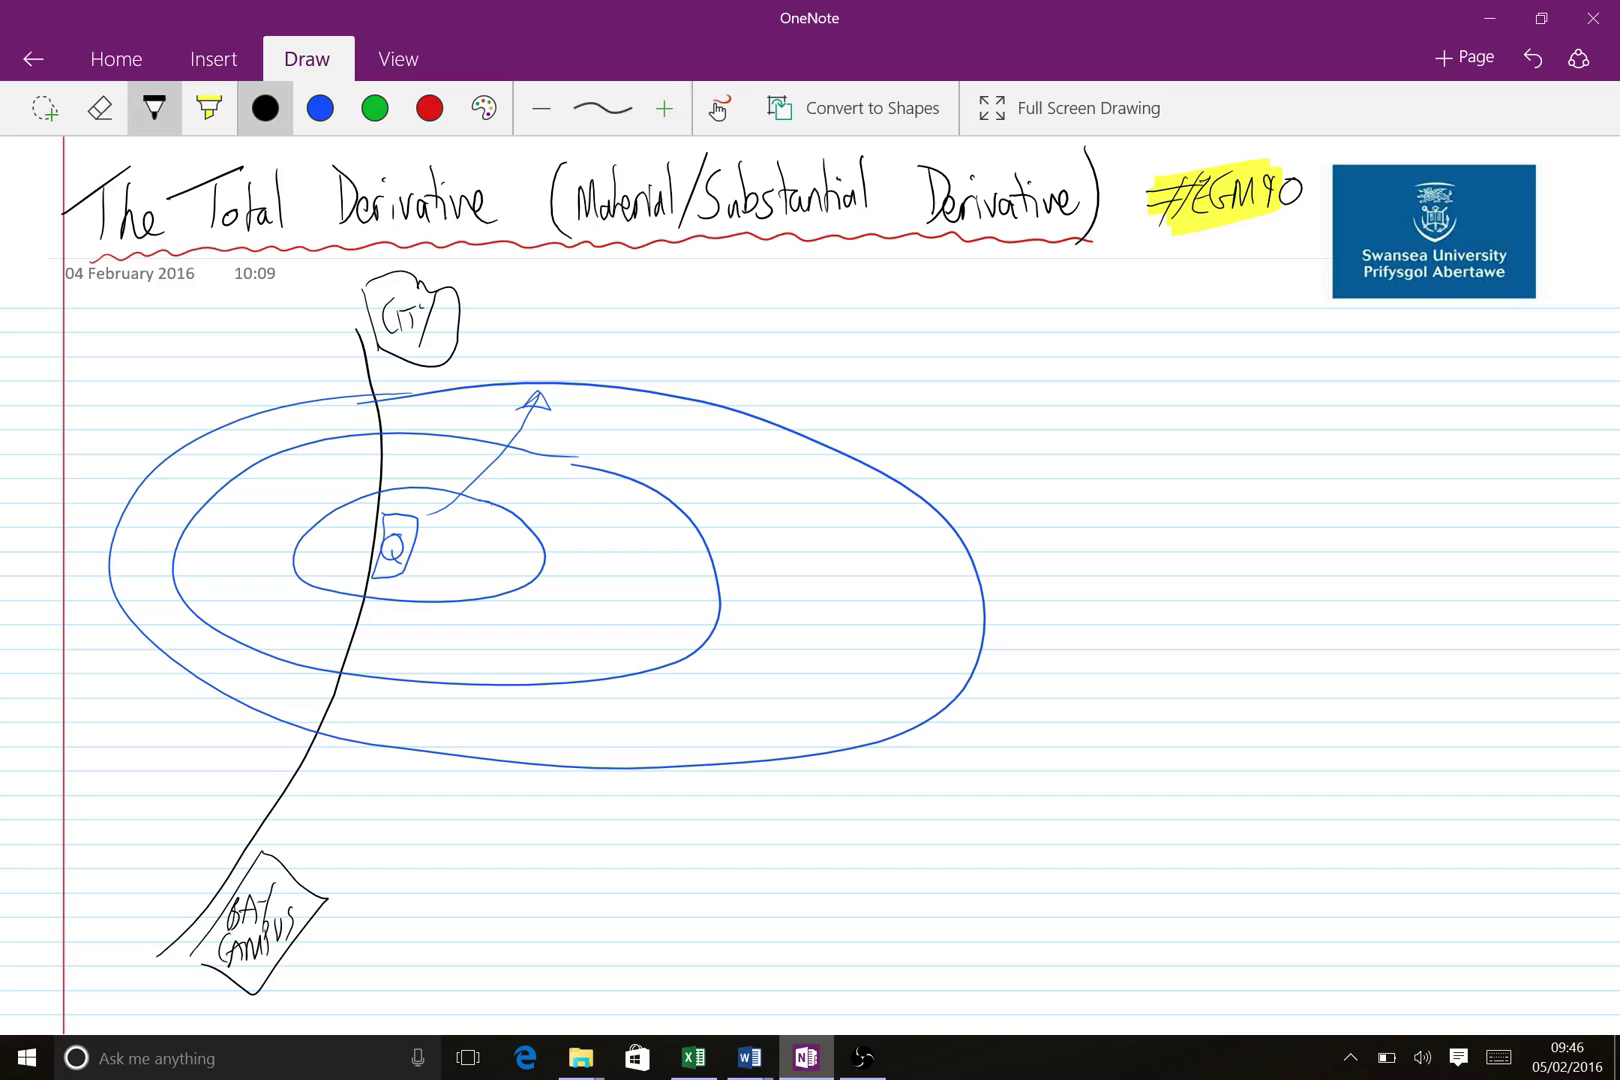
Draw green x and y axes along the margin and bottom, labelled x and y
click(375, 108)
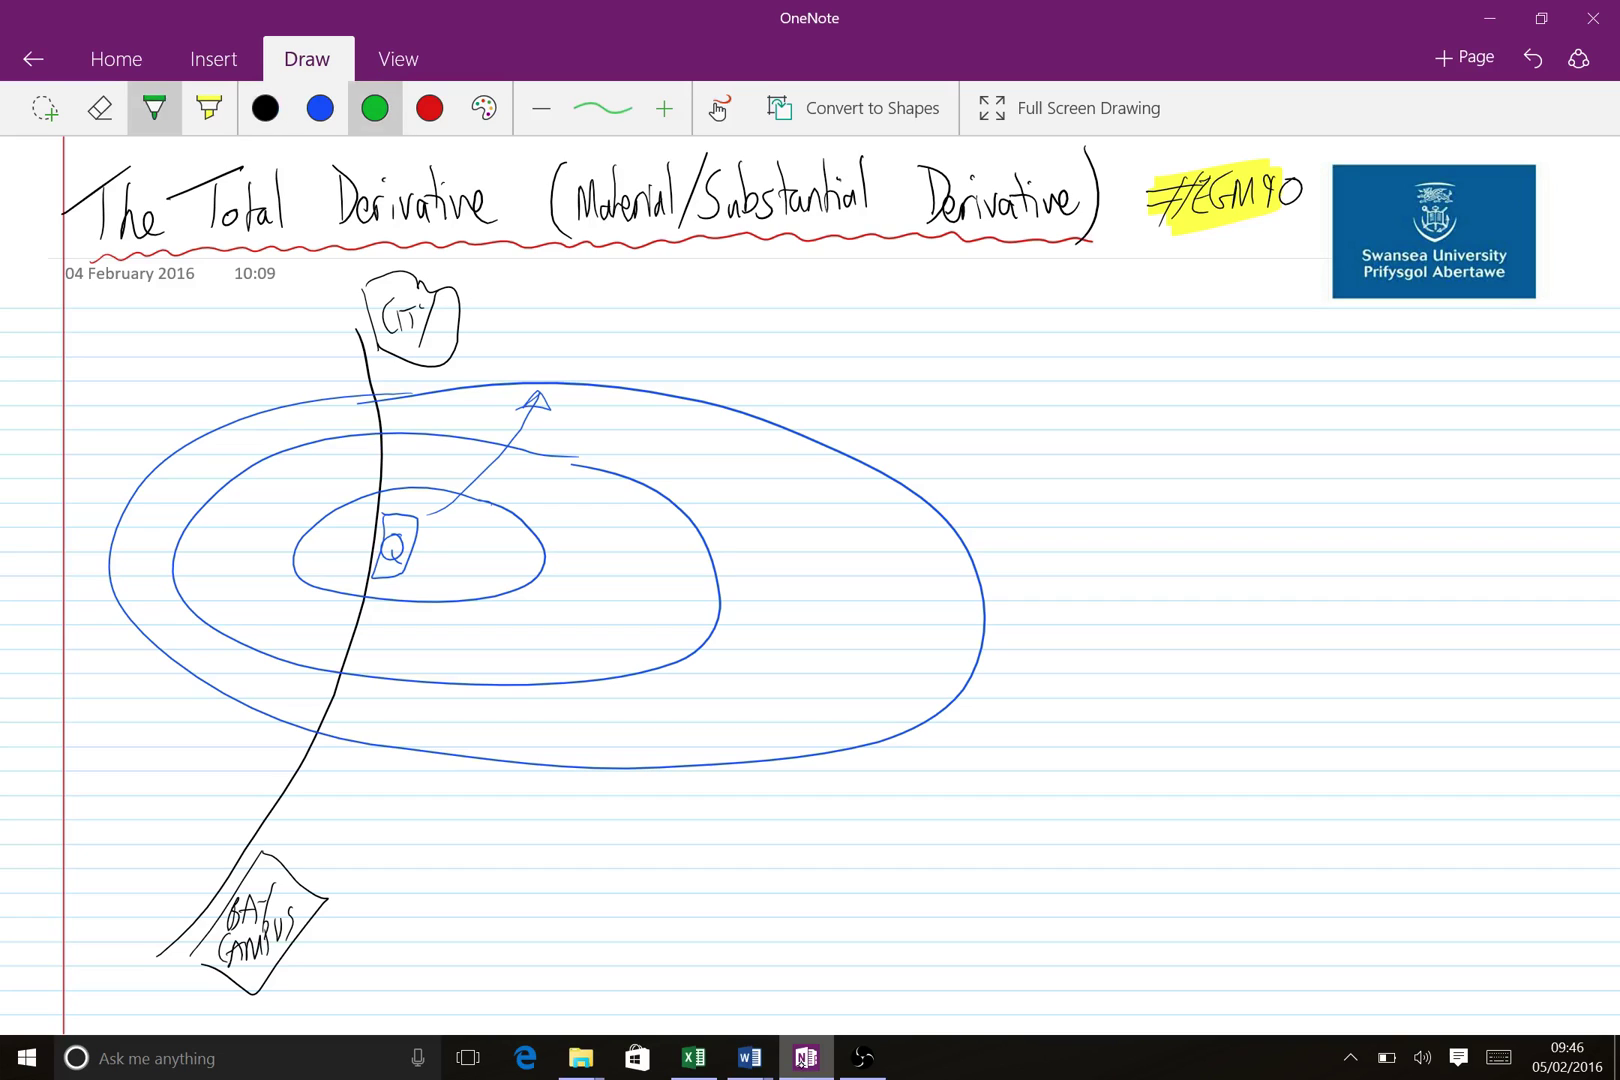
mouse_move(60, 600)
mouse_down()
mouse_move(62, 1000)
mouse_move(510, 997)
mouse_move(500, 982)
mouse_move(495, 1017)
mouse_up()
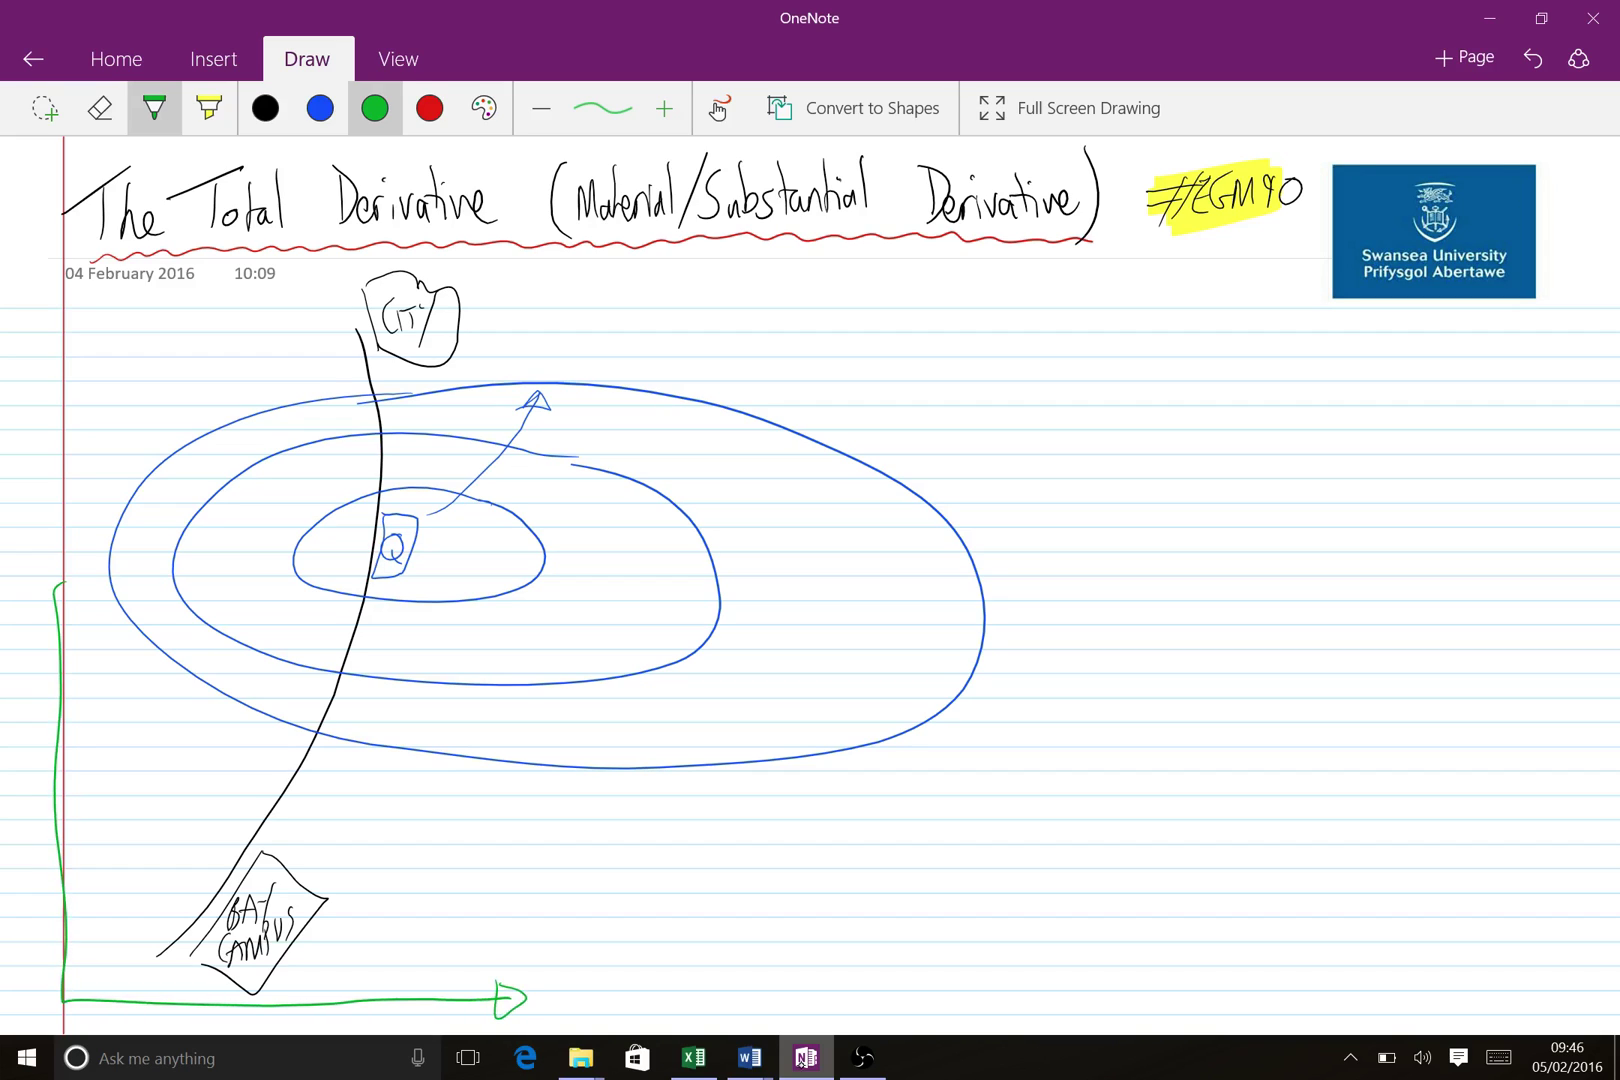
mouse_move(42, 617)
mouse_down()
mouse_move(56, 588)
mouse_move(36, 620)
mouse_up()
mouse_move(538, 984)
mouse_down()
mouse_move(538, 1005)
mouse_move(587, 1004)
mouse_up()
drag(12, 578, 8, 617)
Run a blue leader line from the box's centre point to the label Q(x,y)
click(320, 108)
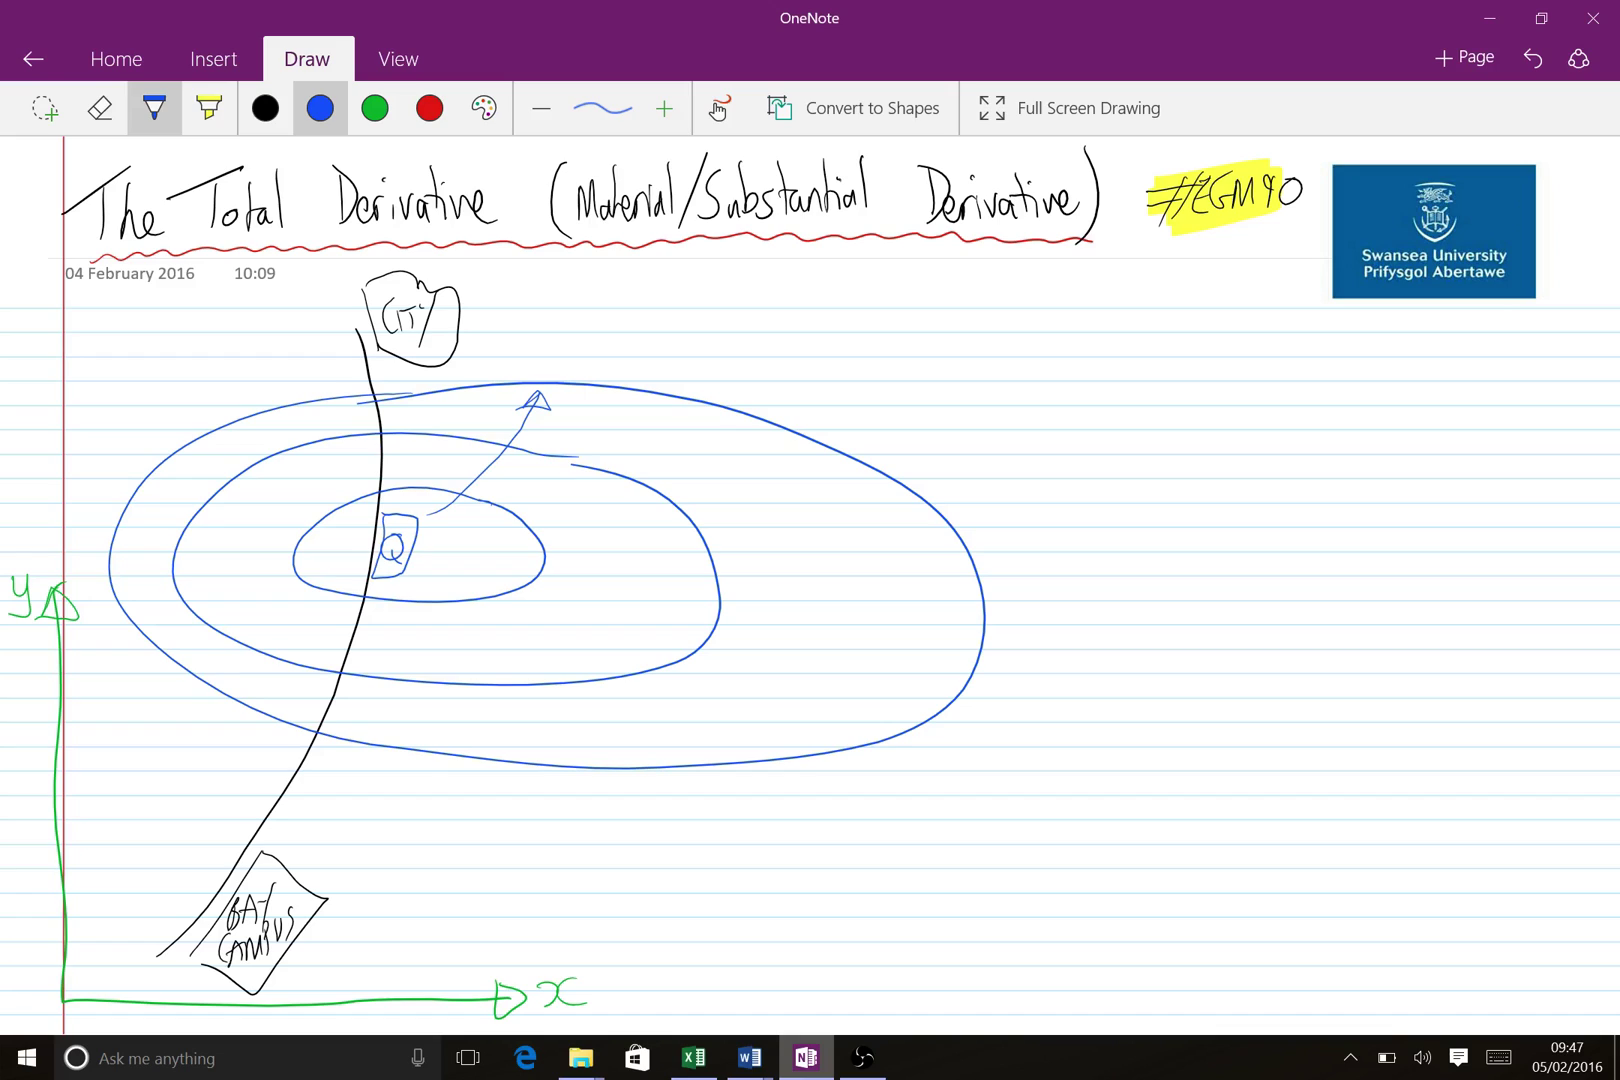
mouse_move(386, 577)
mouse_down()
mouse_move(403, 806)
mouse_move(420, 832)
mouse_move(472, 848)
mouse_move(490, 822)
mouse_move(478, 840)
mouse_up()
mouse_move(507, 812)
mouse_down()
mouse_move(509, 856)
mouse_move(543, 832)
mouse_up()
mouse_move(562, 808)
mouse_down()
mouse_move(545, 862)
mouse_move(572, 856)
mouse_up()
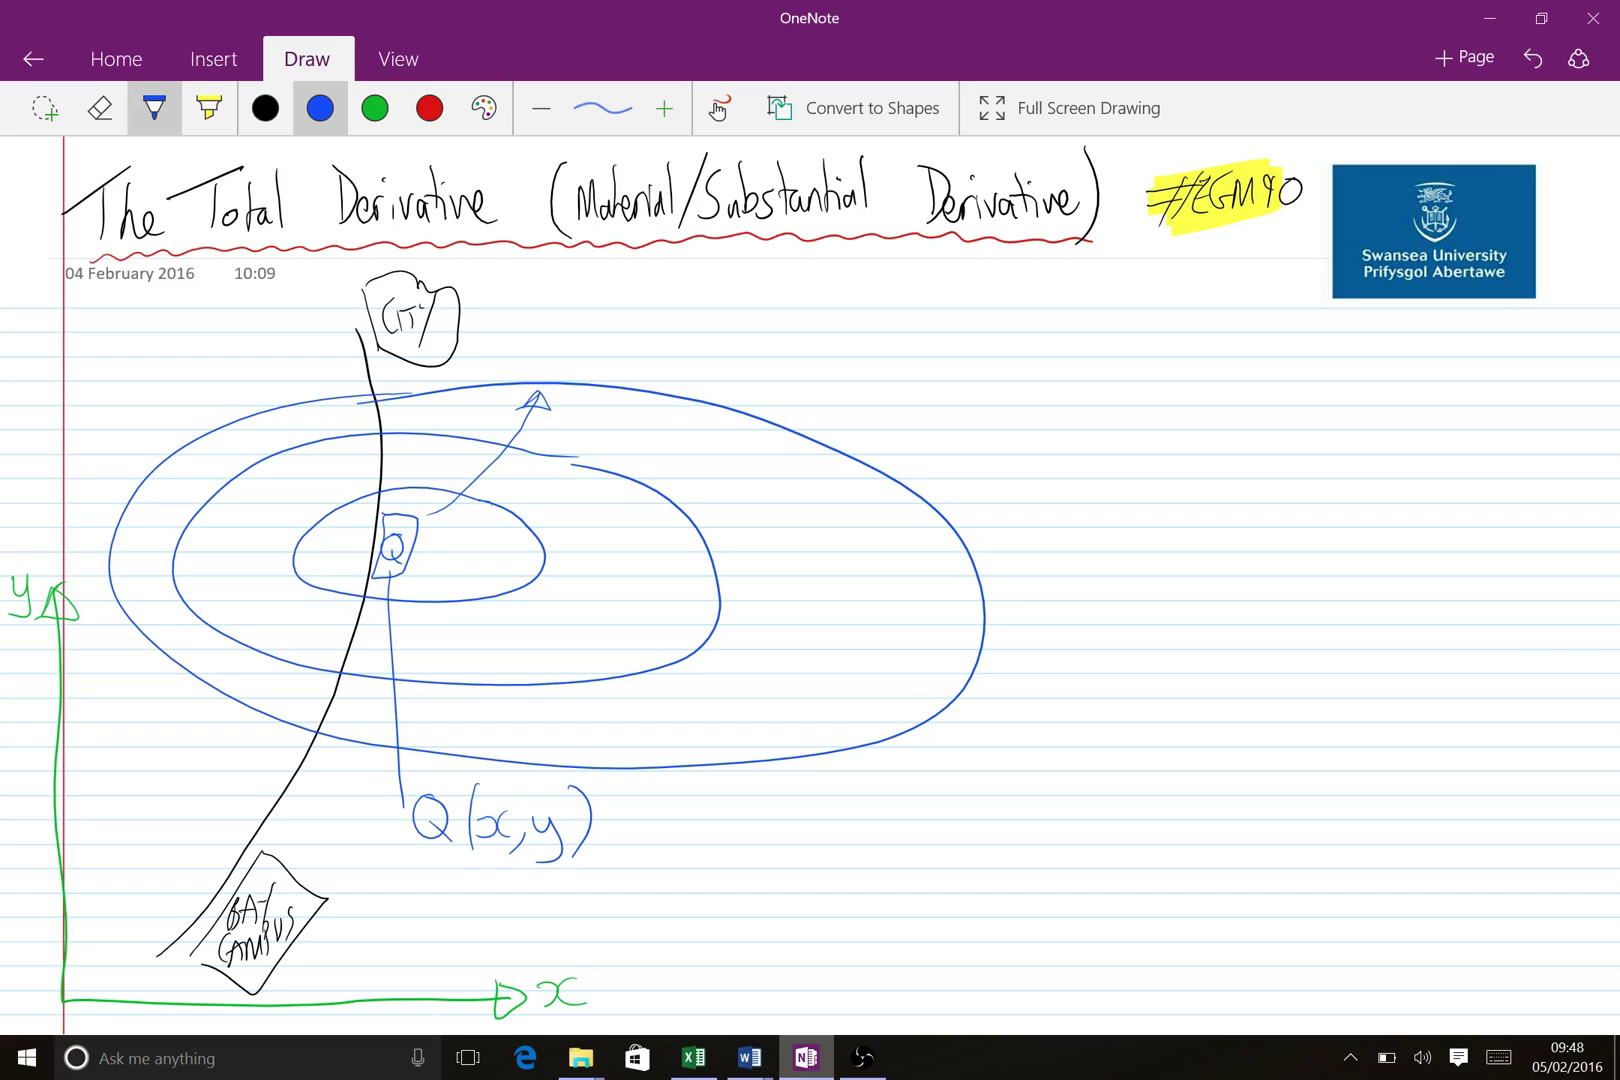
Draw a red path up through the rings with direction marks and an arrowhead at the top
click(429, 108)
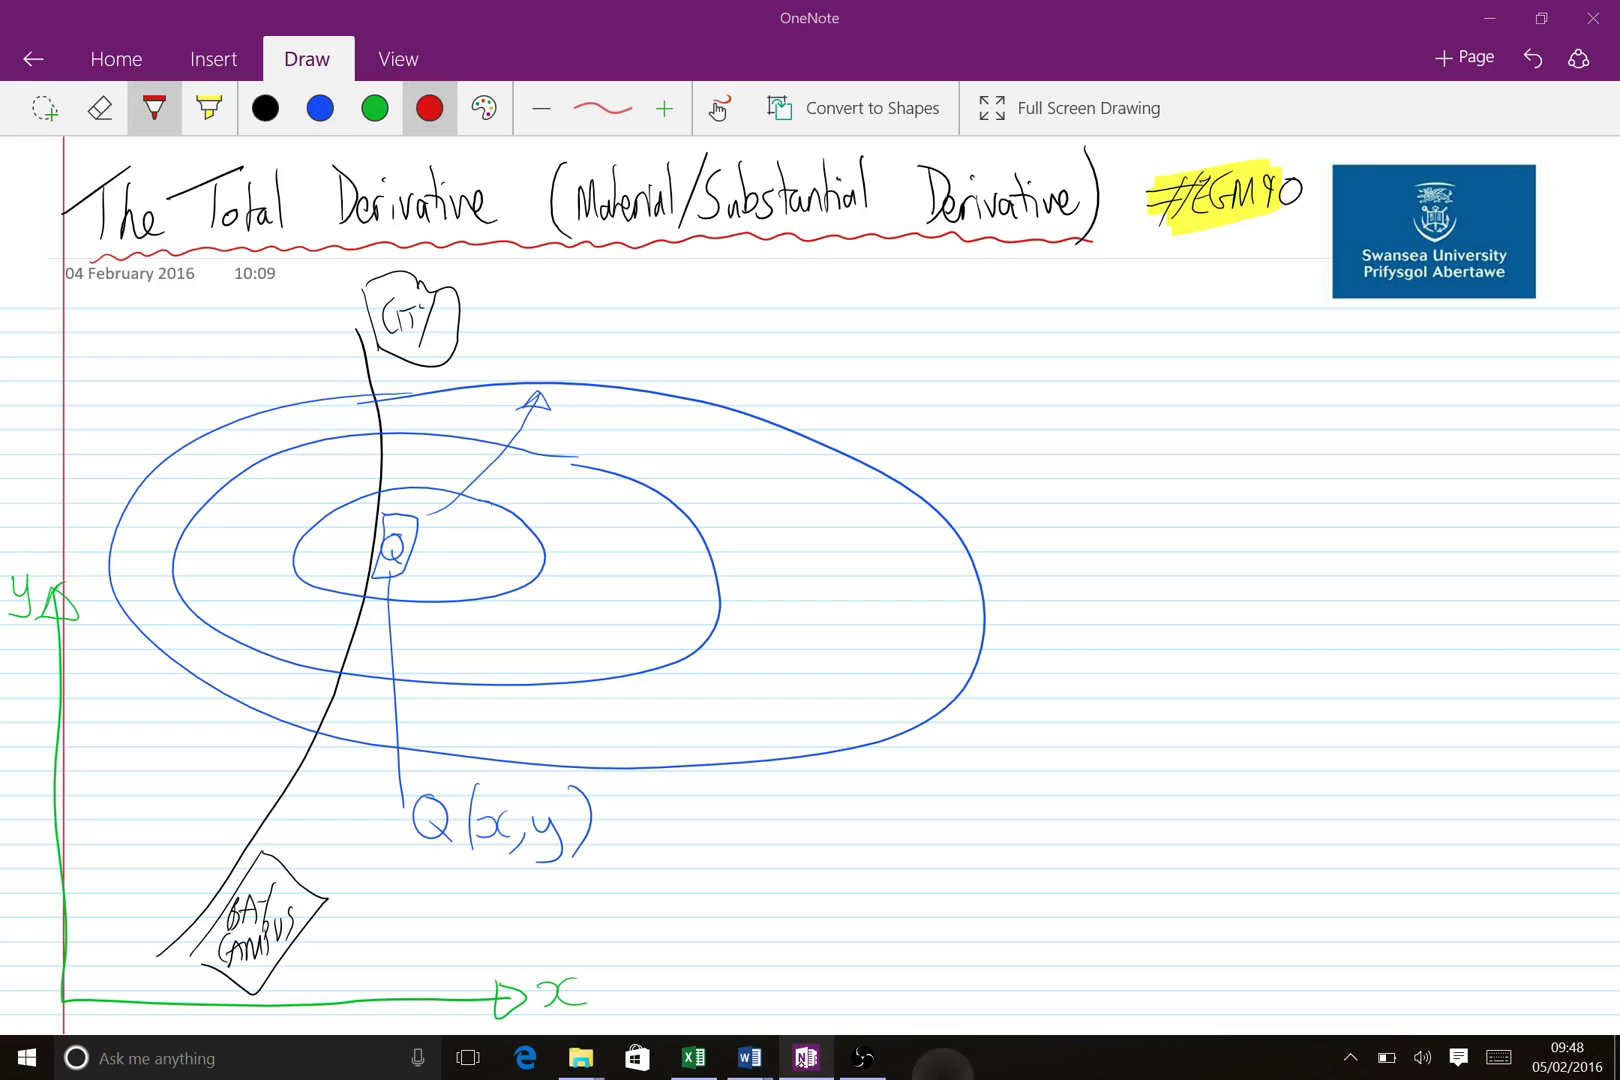
mouse_move(275, 856)
mouse_down()
mouse_move(343, 743)
mouse_move(552, 596)
mouse_move(570, 555)
mouse_move(569, 441)
mouse_move(626, 351)
mouse_move(607, 278)
mouse_up()
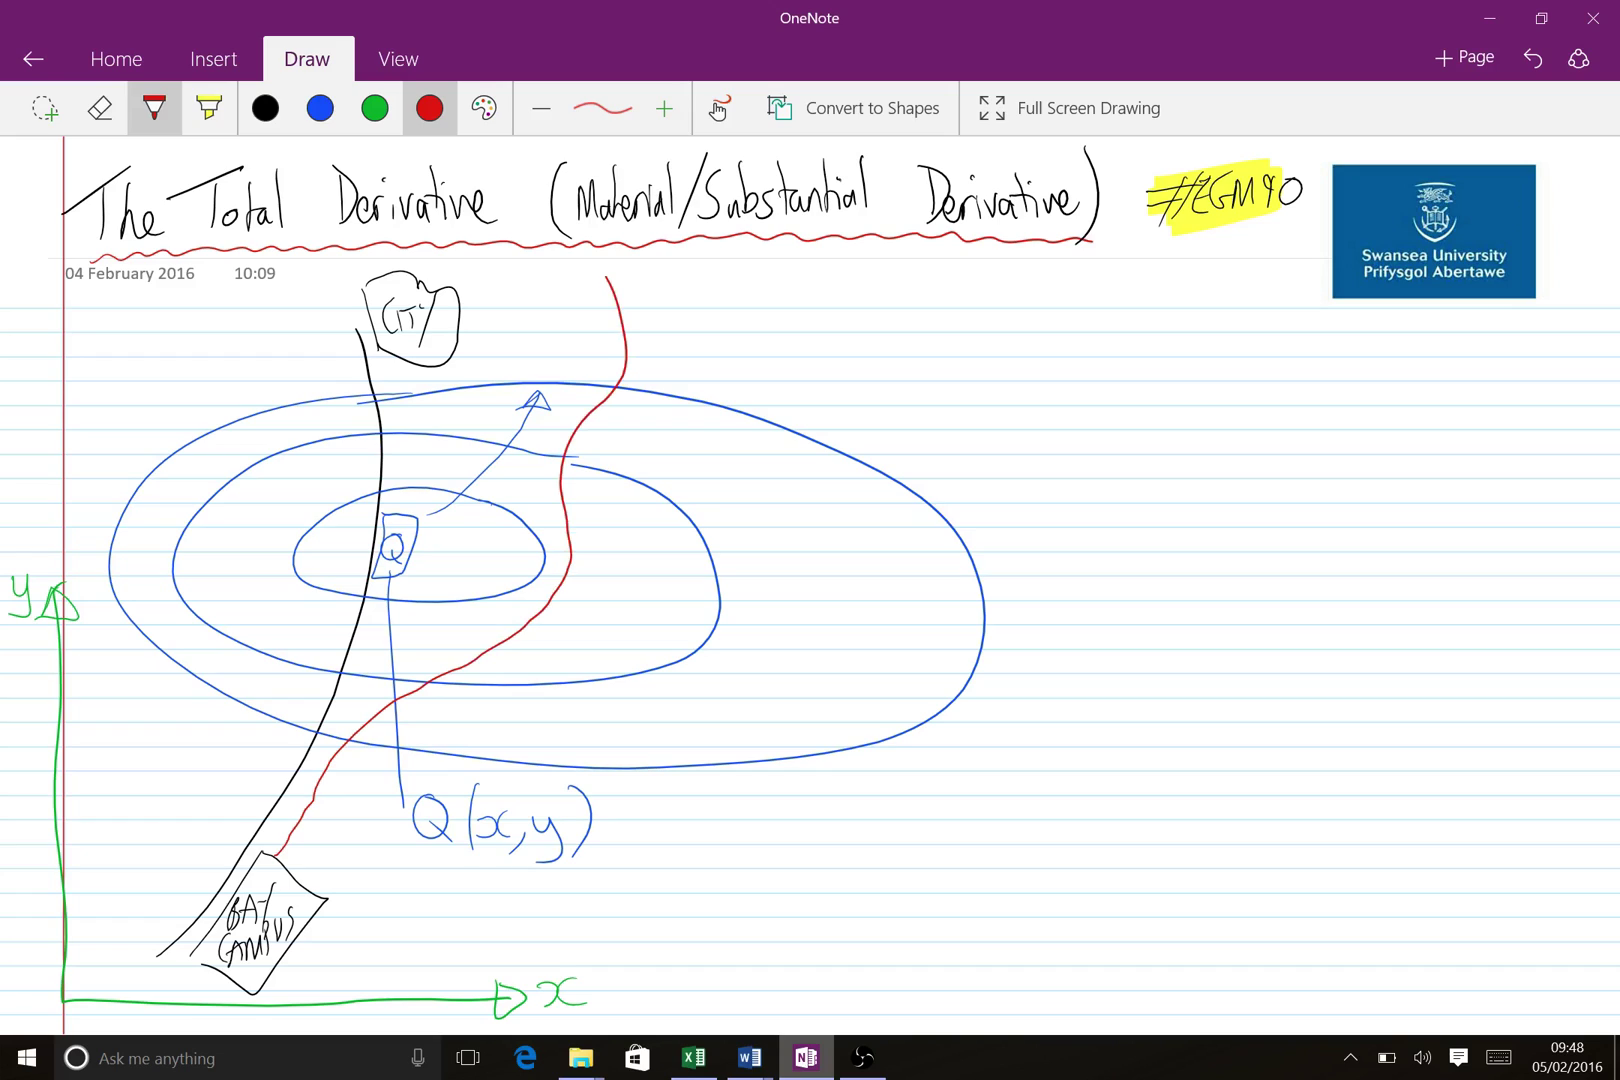
drag(276, 842, 284, 850)
drag(314, 782, 383, 705)
mouse_move(374, 704)
mouse_down()
mouse_move(386, 720)
mouse_move(465, 658)
mouse_move(470, 672)
mouse_move(528, 614)
mouse_move(536, 634)
mouse_move(579, 564)
mouse_up()
mouse_move(560, 569)
mouse_down()
mouse_move(562, 543)
mouse_move(576, 552)
mouse_up()
mouse_move(574, 548)
mouse_down()
mouse_move(578, 566)
mouse_move(574, 548)
mouse_up()
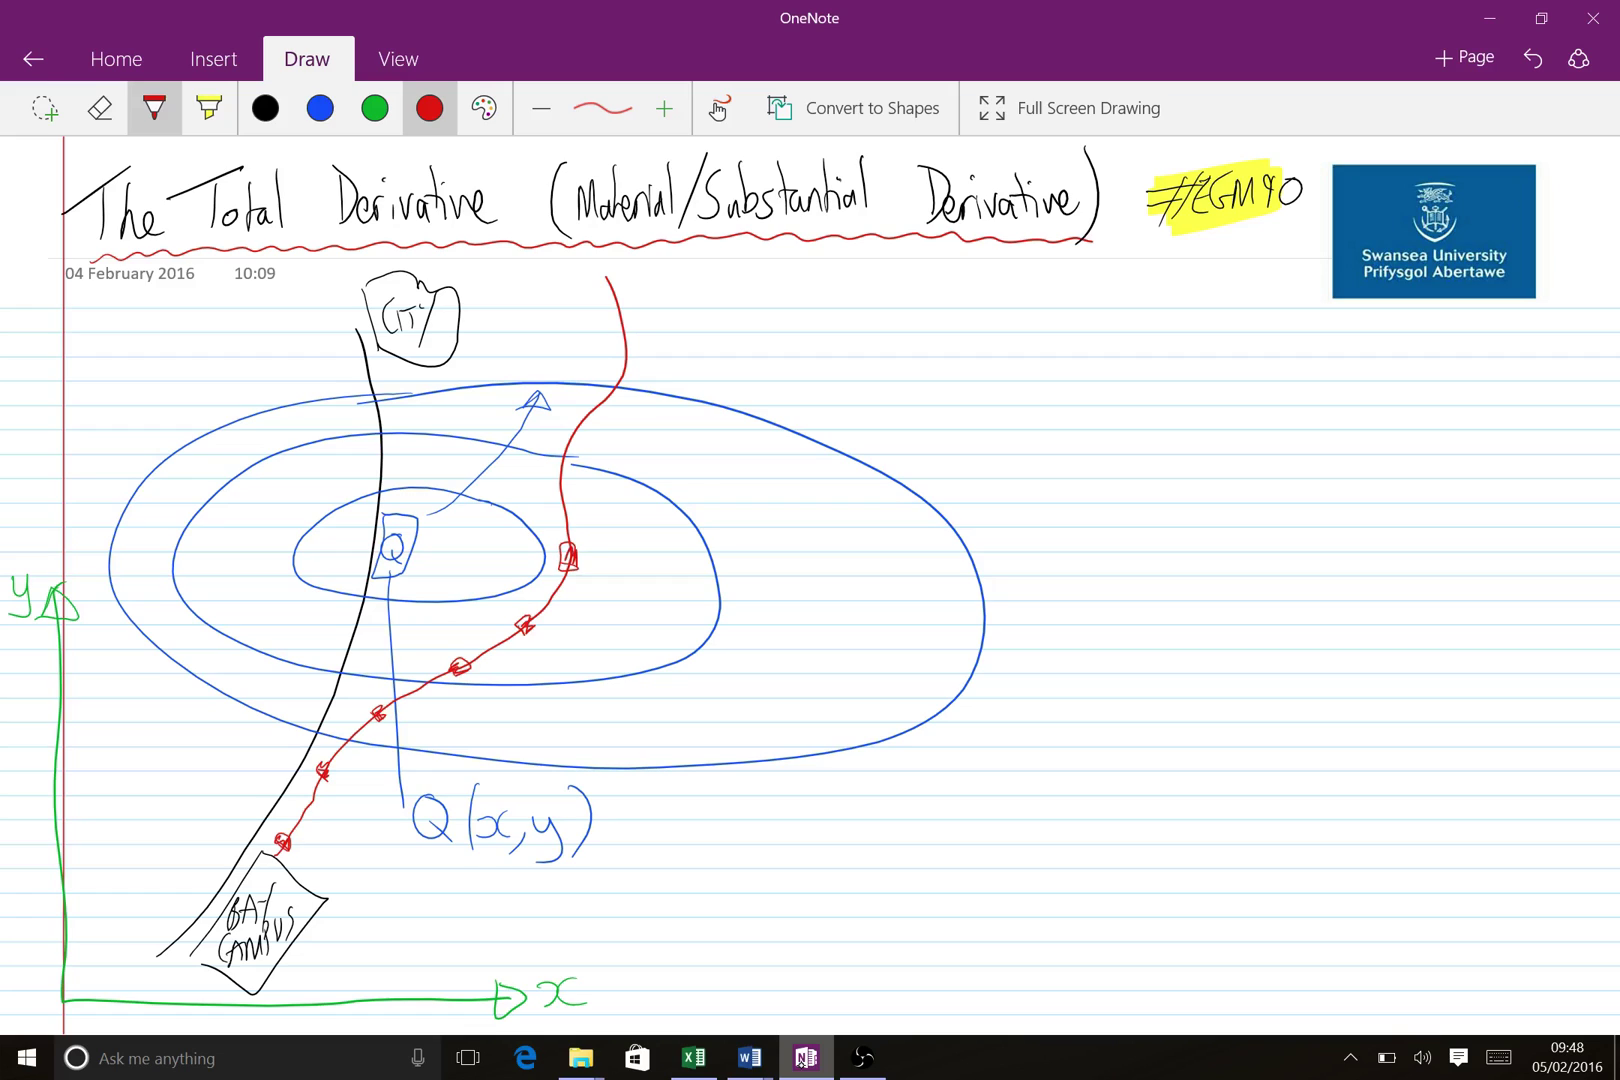
mouse_move(557, 456)
mouse_down()
mouse_move(556, 477)
mouse_move(574, 450)
mouse_move(571, 479)
mouse_move(556, 459)
mouse_move(608, 381)
mouse_move(622, 400)
mouse_move(622, 387)
mouse_up()
drag(600, 392, 614, 379)
drag(603, 300, 619, 279)
drag(616, 282, 614, 298)
drag(606, 295, 619, 282)
Label the red path's points A, B, C and draw a red axis right of the rings
mouse_move(291, 869)
mouse_down()
mouse_move(302, 832)
mouse_move(315, 870)
mouse_up()
drag(290, 858, 318, 855)
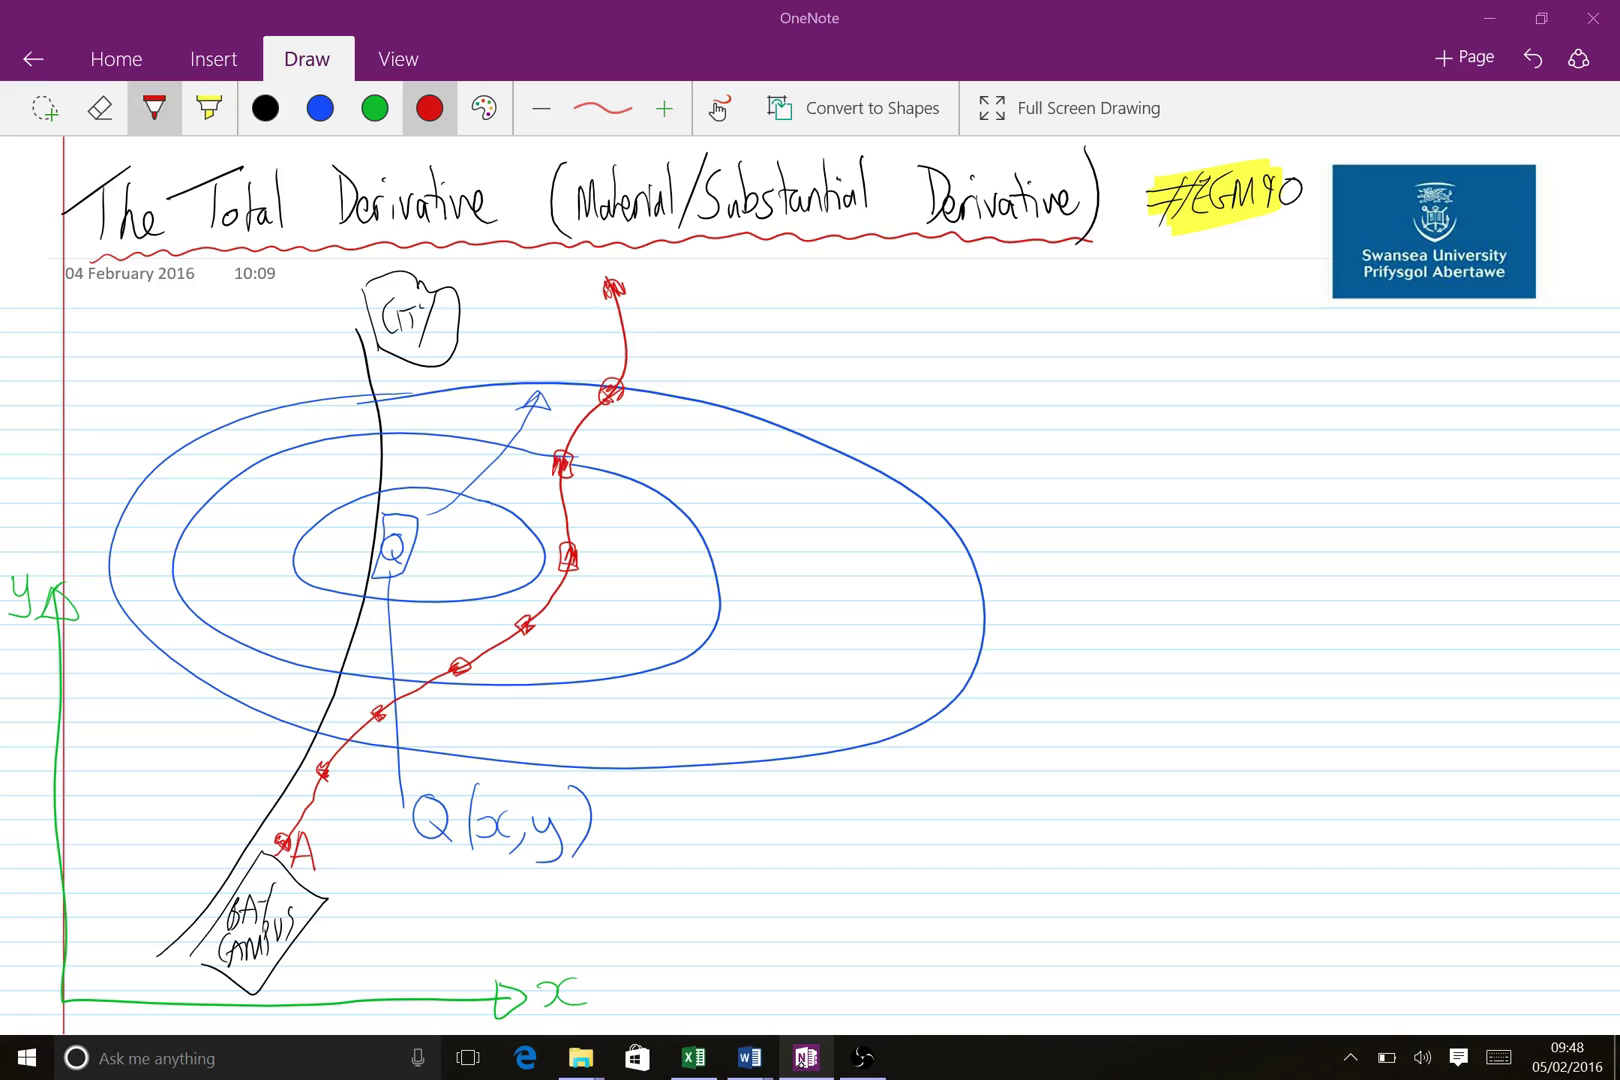
drag(583, 547, 588, 583)
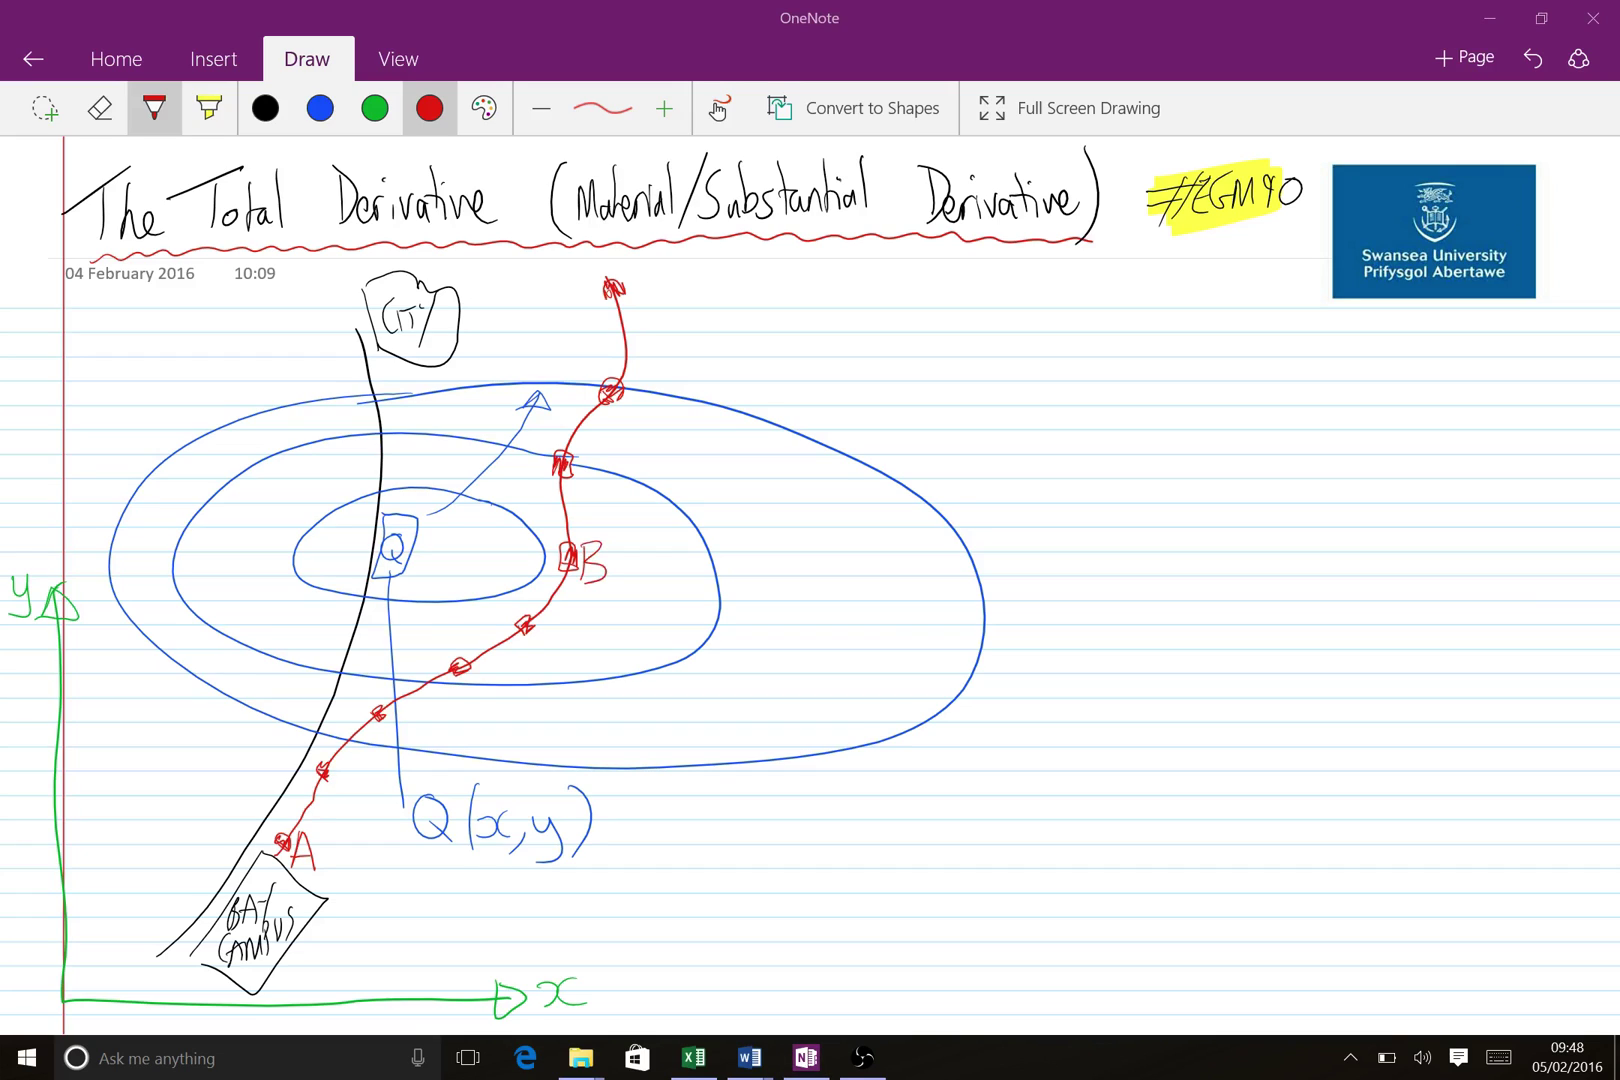
drag(656, 271, 656, 288)
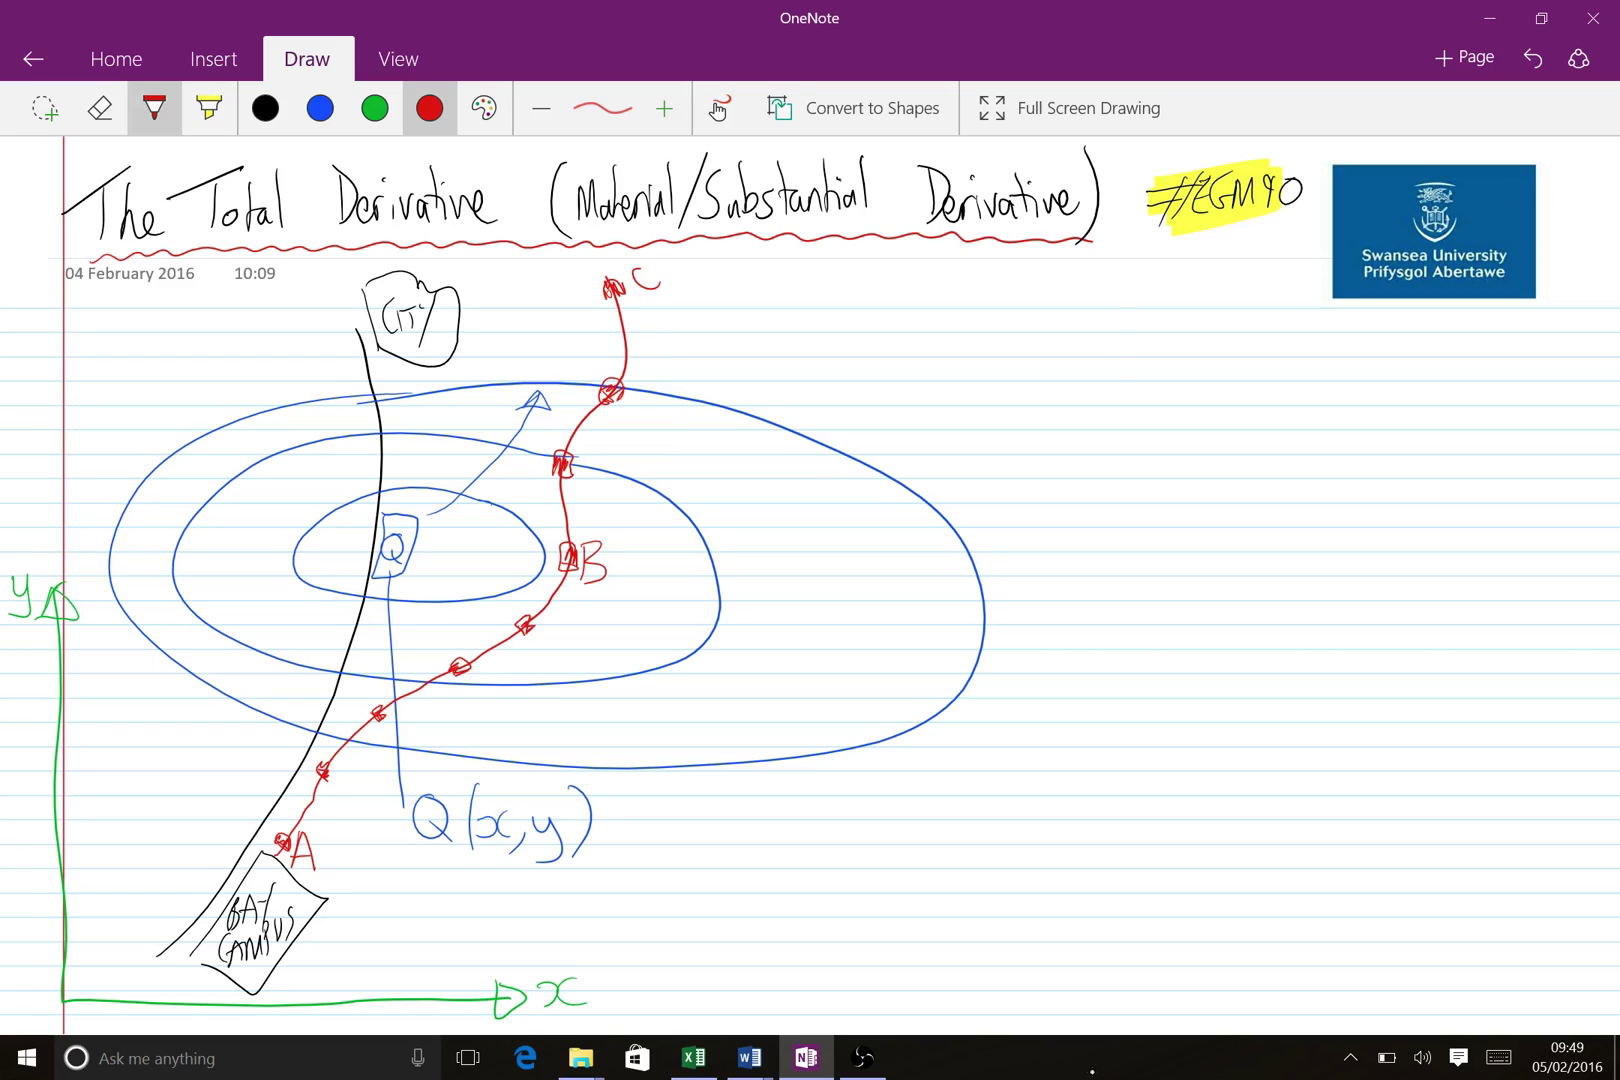
mouse_move(1120, 314)
mouse_down()
mouse_move(1108, 628)
mouse_move(1523, 626)
mouse_move(1508, 648)
mouse_up()
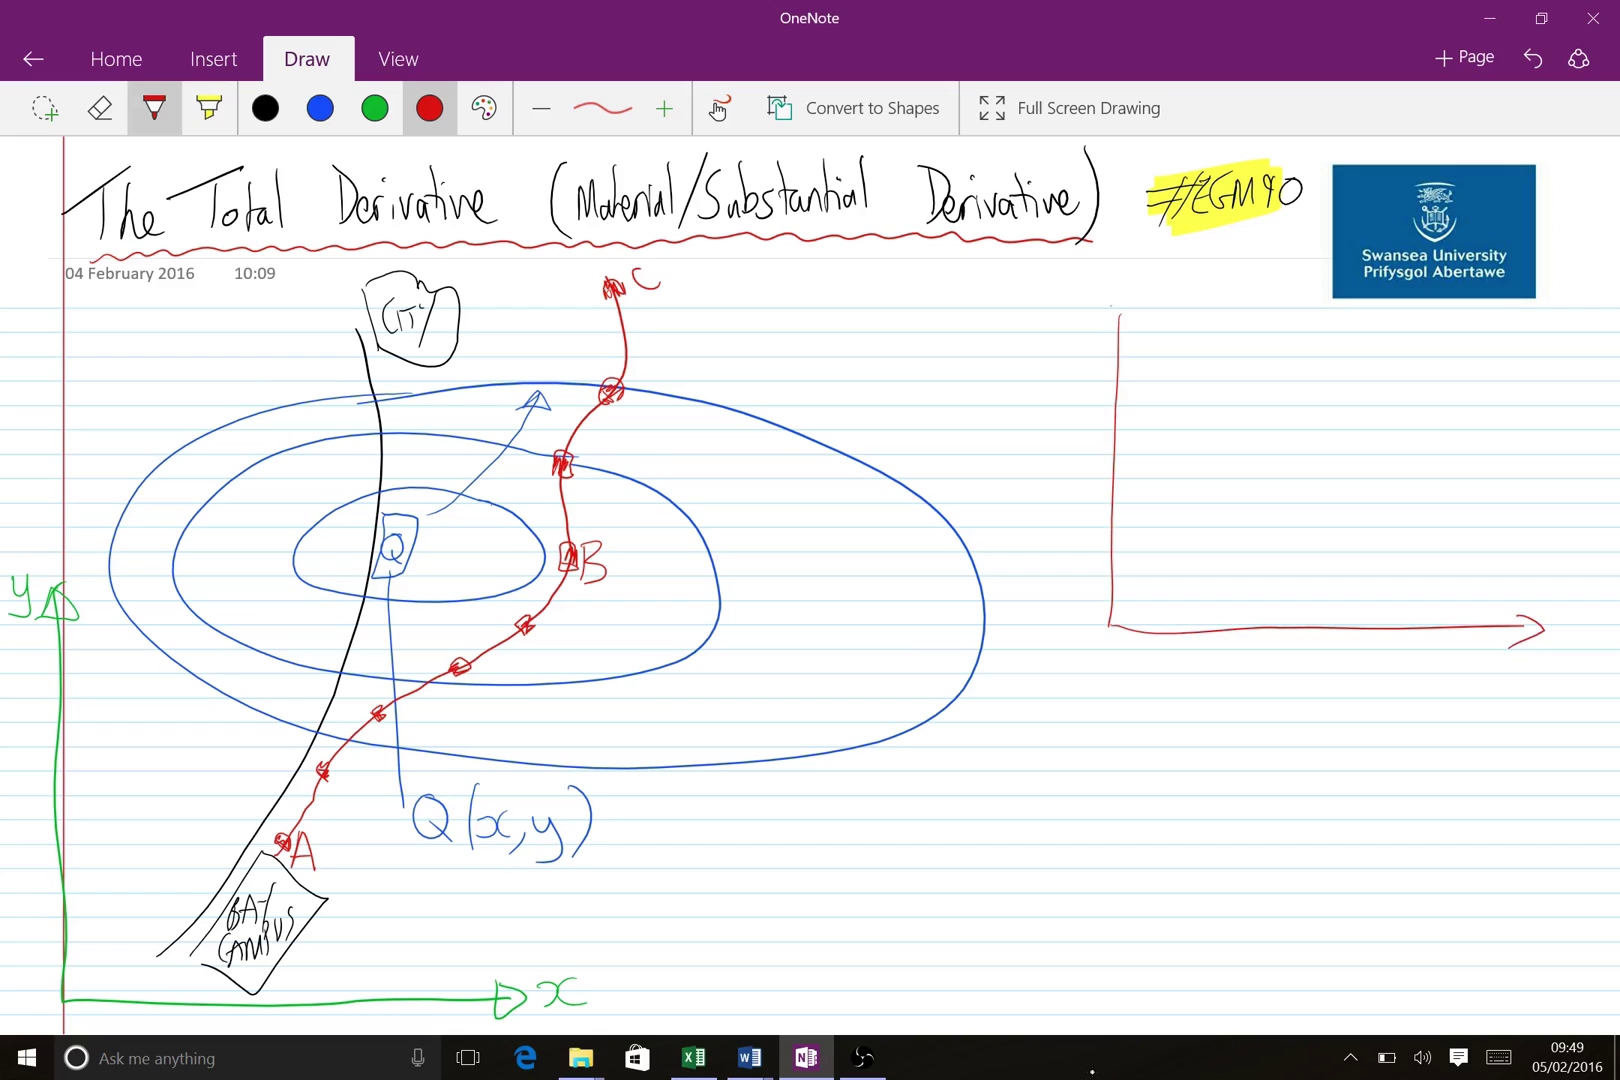
Add arrowheads to the red axes and label them t and Q
mouse_move(1098, 347)
mouse_down()
mouse_move(1135, 346)
mouse_move(1097, 347)
mouse_up()
mouse_move(1517, 606)
mouse_down()
mouse_move(1510, 650)
mouse_move(1553, 692)
mouse_up()
drag(1526, 667, 1554, 665)
mouse_move(1080, 278)
mouse_down()
mouse_move(1054, 299)
mouse_move(1082, 312)
mouse_move(1079, 281)
mouse_move(1068, 299)
mouse_move(1088, 326)
mouse_up()
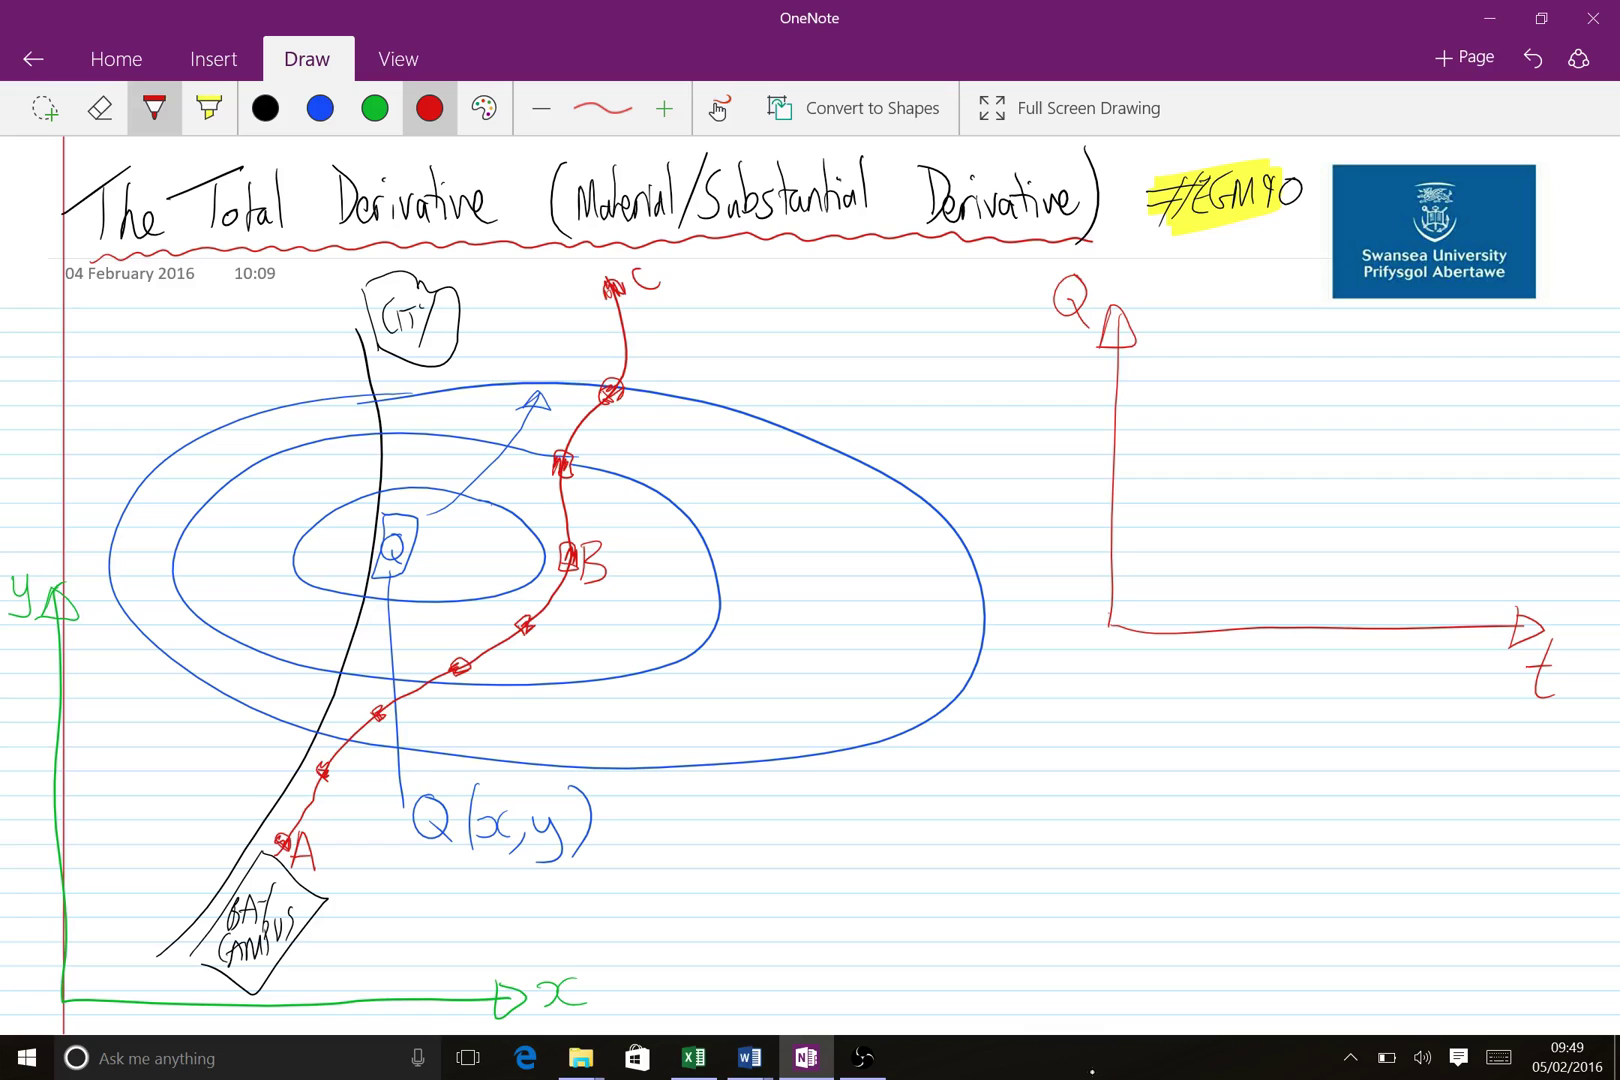
Draw the Q-over-time curve rising from A to peak B and falling to C
mouse_move(1110, 617)
mouse_down()
mouse_move(1197, 549)
mouse_move(1259, 438)
mouse_move(1302, 412)
mouse_move(1337, 435)
mouse_move(1403, 547)
mouse_move(1520, 597)
mouse_up()
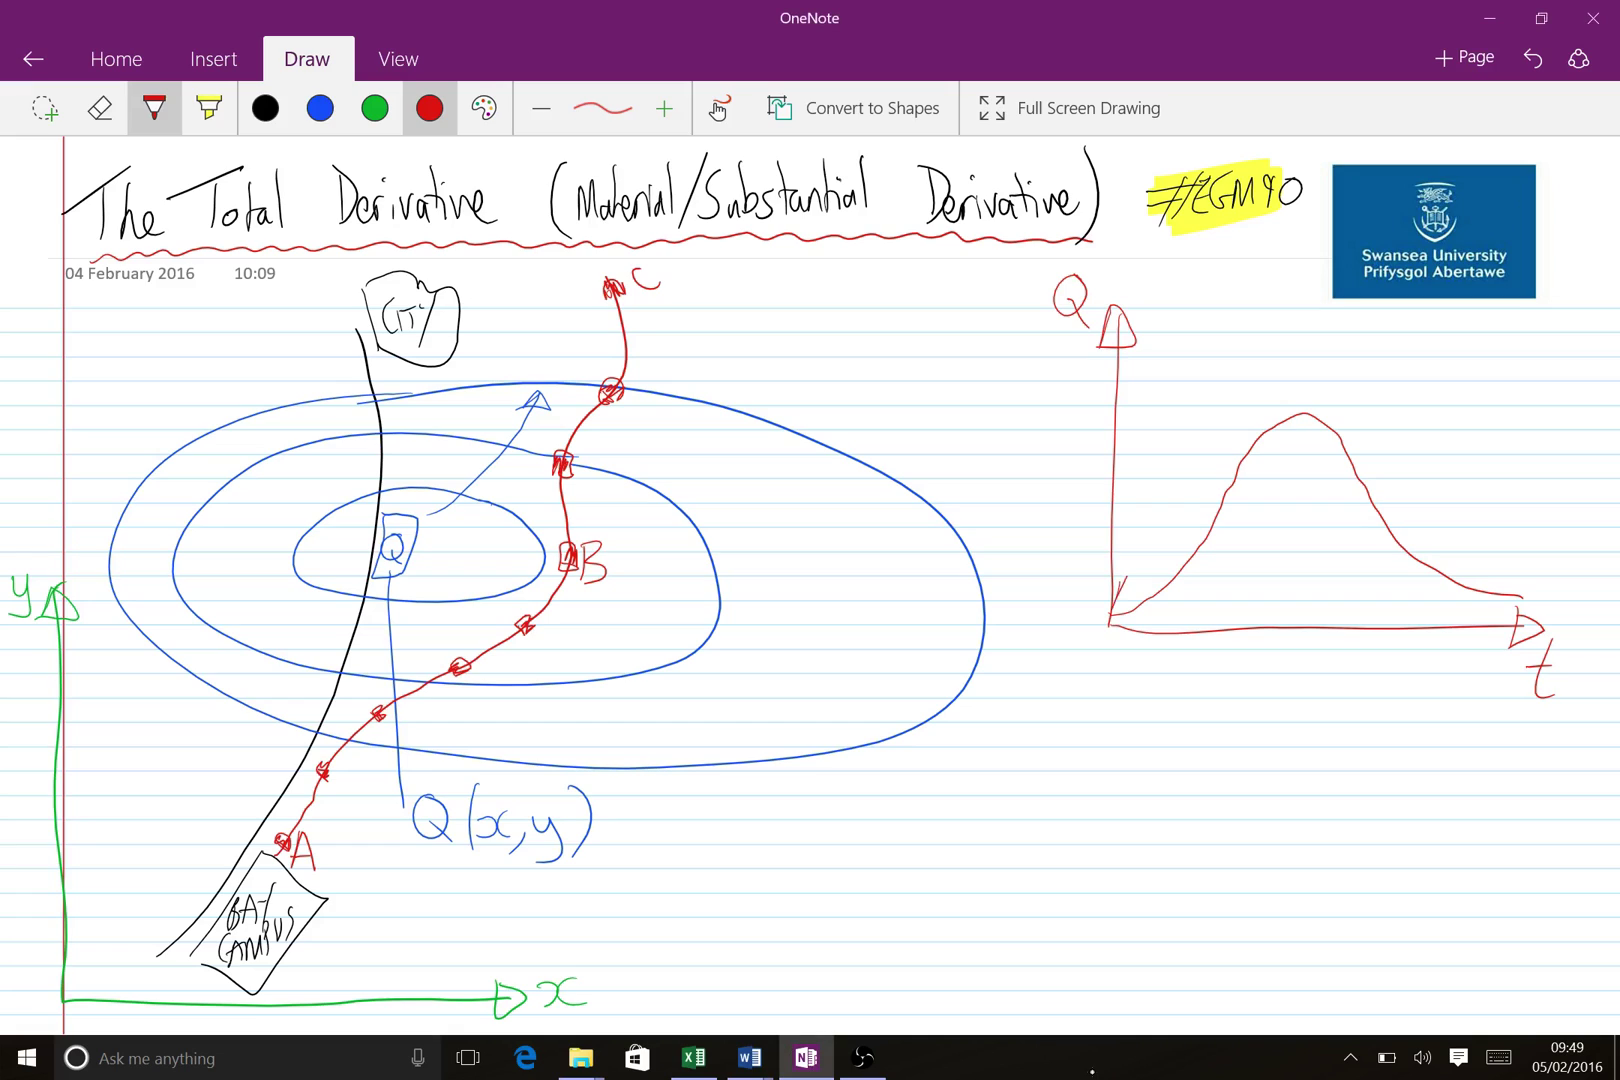
drag(1117, 603, 1132, 600)
drag(1286, 378, 1284, 403)
mouse_move(1518, 565)
mouse_down()
mouse_move(1492, 572)
mouse_move(1523, 583)
mouse_up()
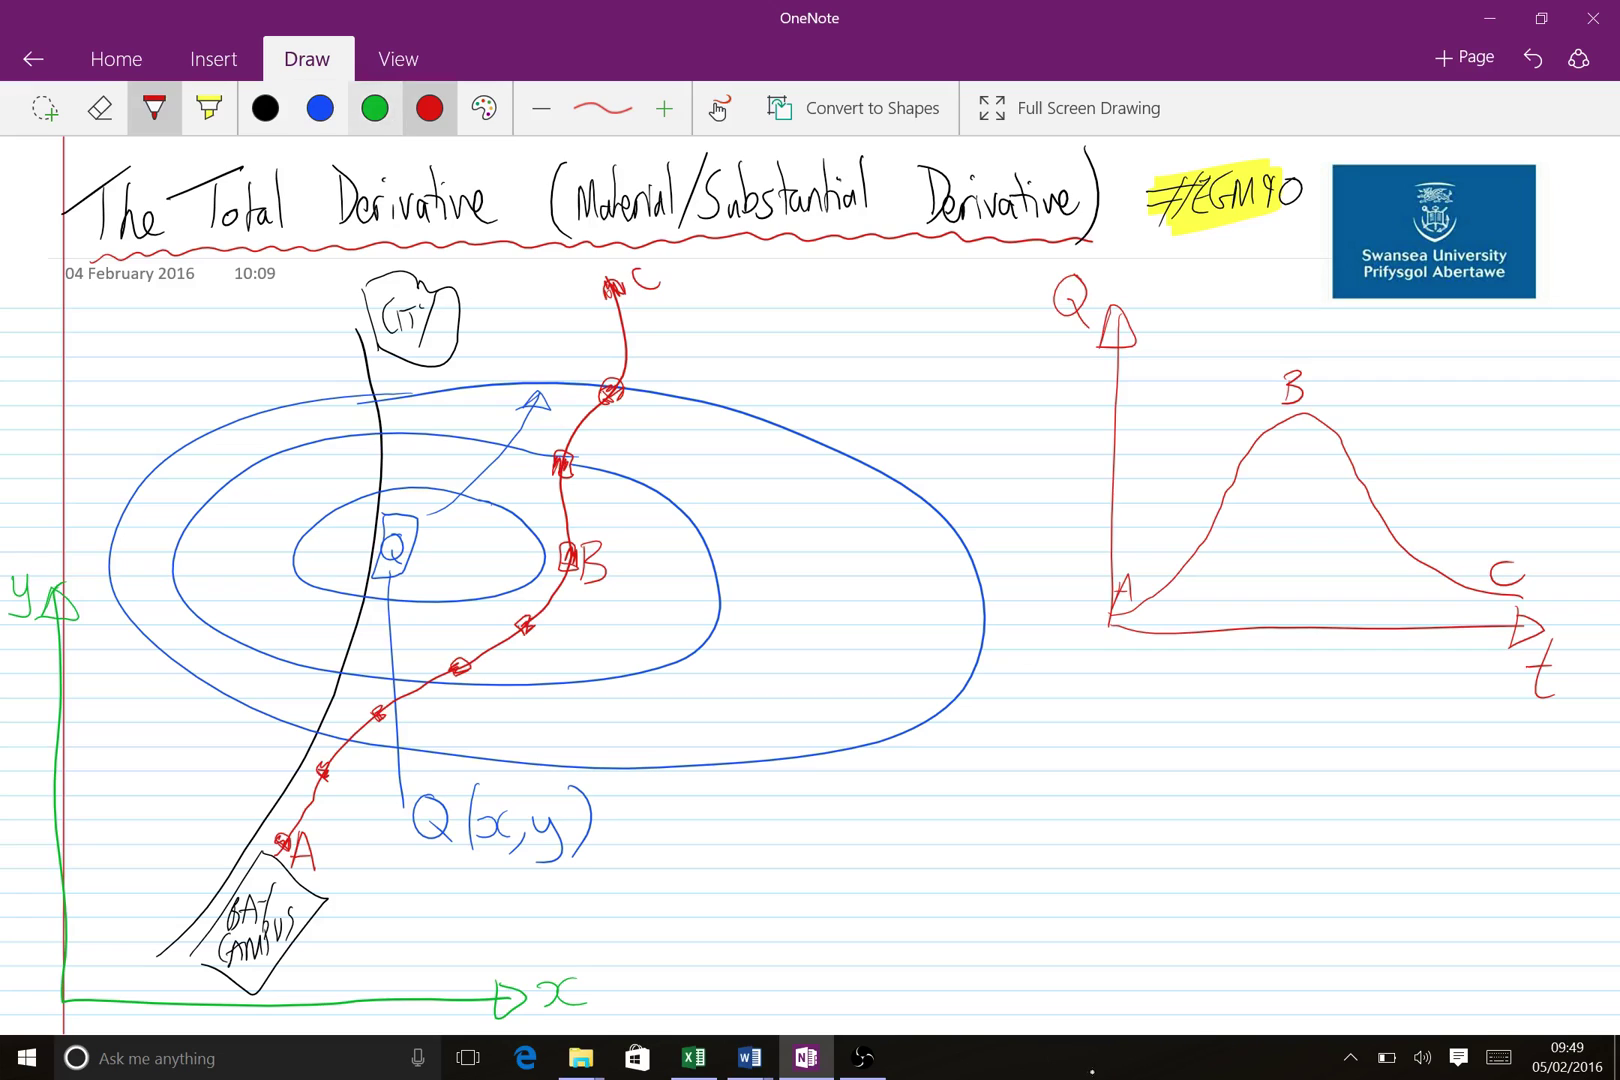
click(375, 108)
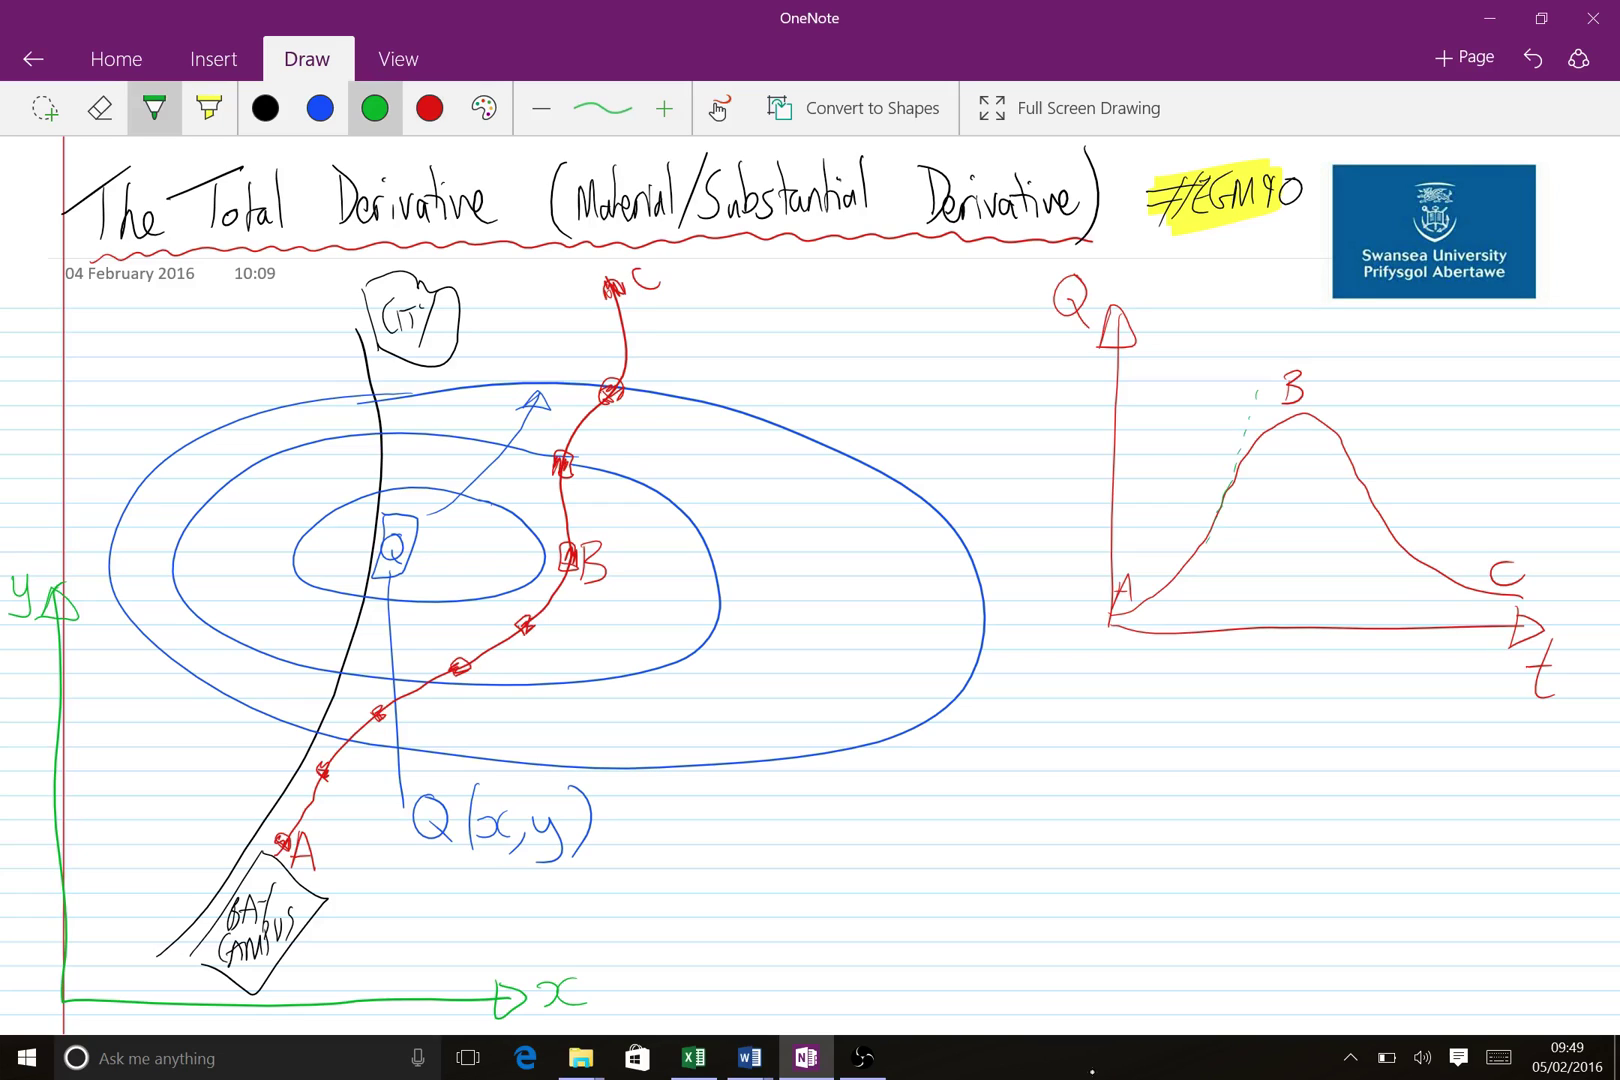
Mark a green dashed tangent, point and slope triangle on the curve at time t
drag(1202, 558, 1187, 585)
click(1221, 503)
drag(1222, 661, 1228, 684)
drag(1200, 558, 1250, 557)
drag(1247, 435, 1248, 559)
Circle the Q of Q(x,y), label it 'field', and circle the graph's Q axis
mouse_move(437, 771)
mouse_down()
mouse_move(394, 810)
mouse_move(416, 860)
mouse_move(468, 795)
mouse_move(440, 769)
mouse_up()
mouse_move(446, 870)
mouse_down()
mouse_move(470, 946)
mouse_move(526, 939)
mouse_up()
mouse_move(551, 920)
mouse_down()
mouse_move(540, 936)
mouse_move(556, 942)
mouse_up()
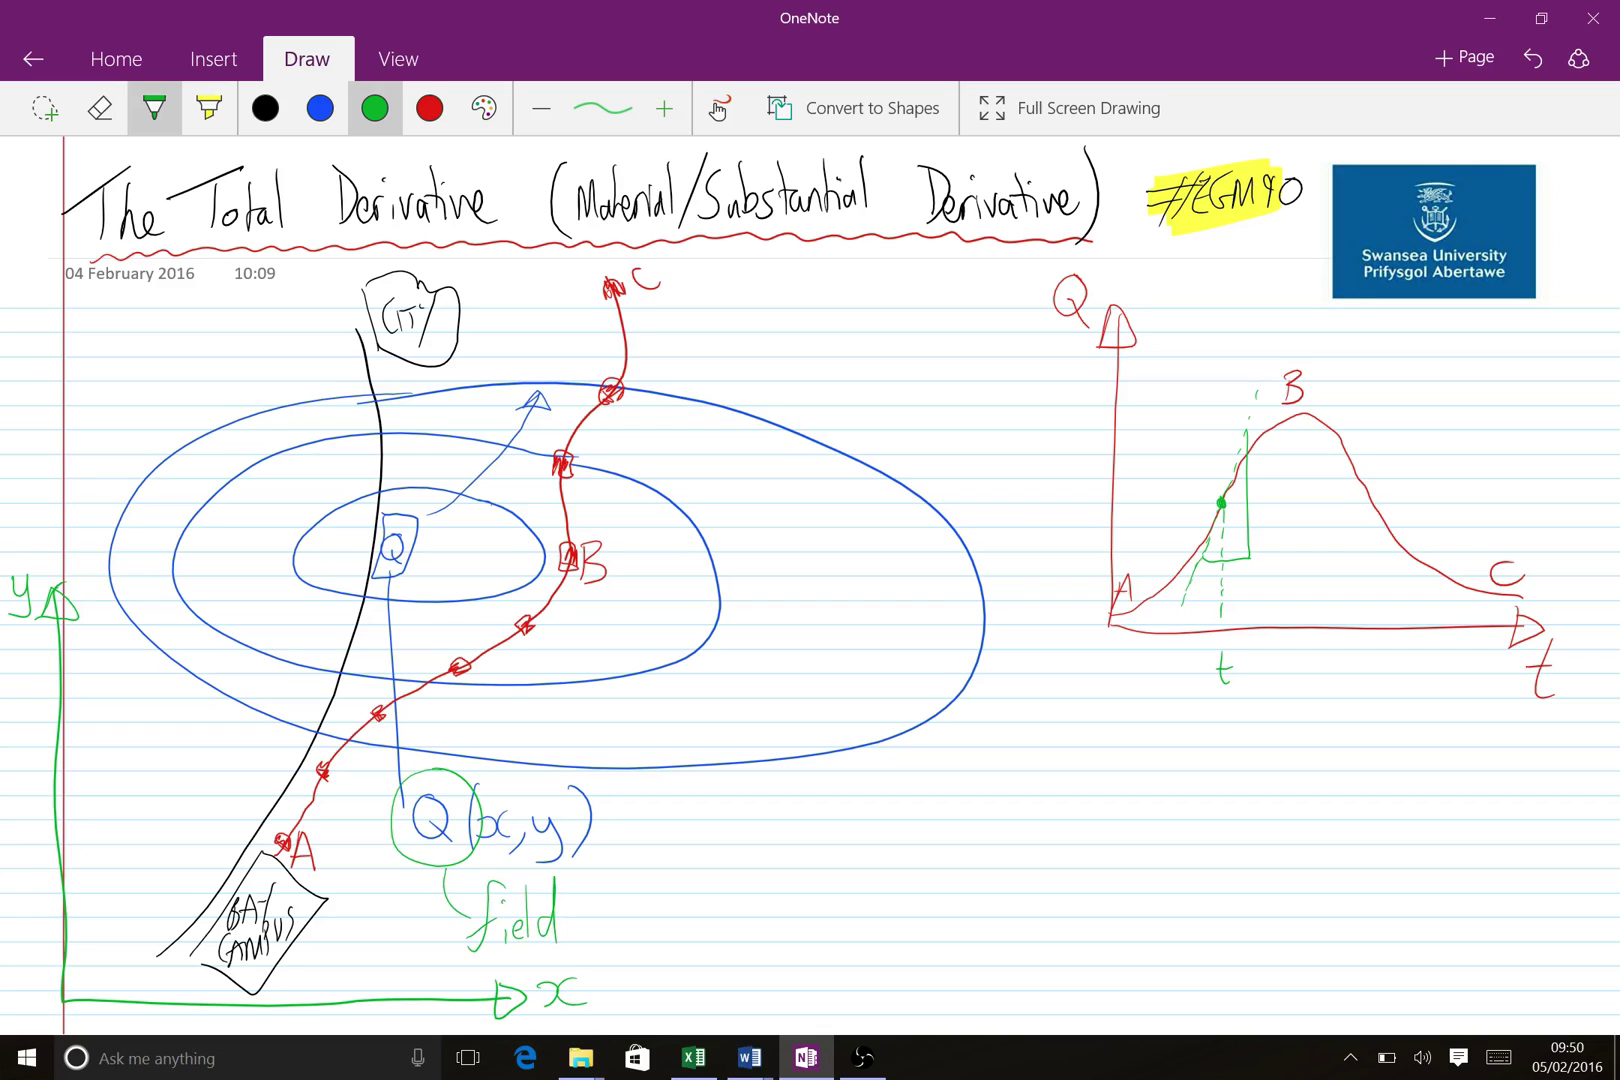
mouse_move(1068, 262)
mouse_down()
mouse_move(1036, 301)
mouse_move(1087, 344)
mouse_move(1092, 269)
mouse_move(1032, 404)
mouse_up()
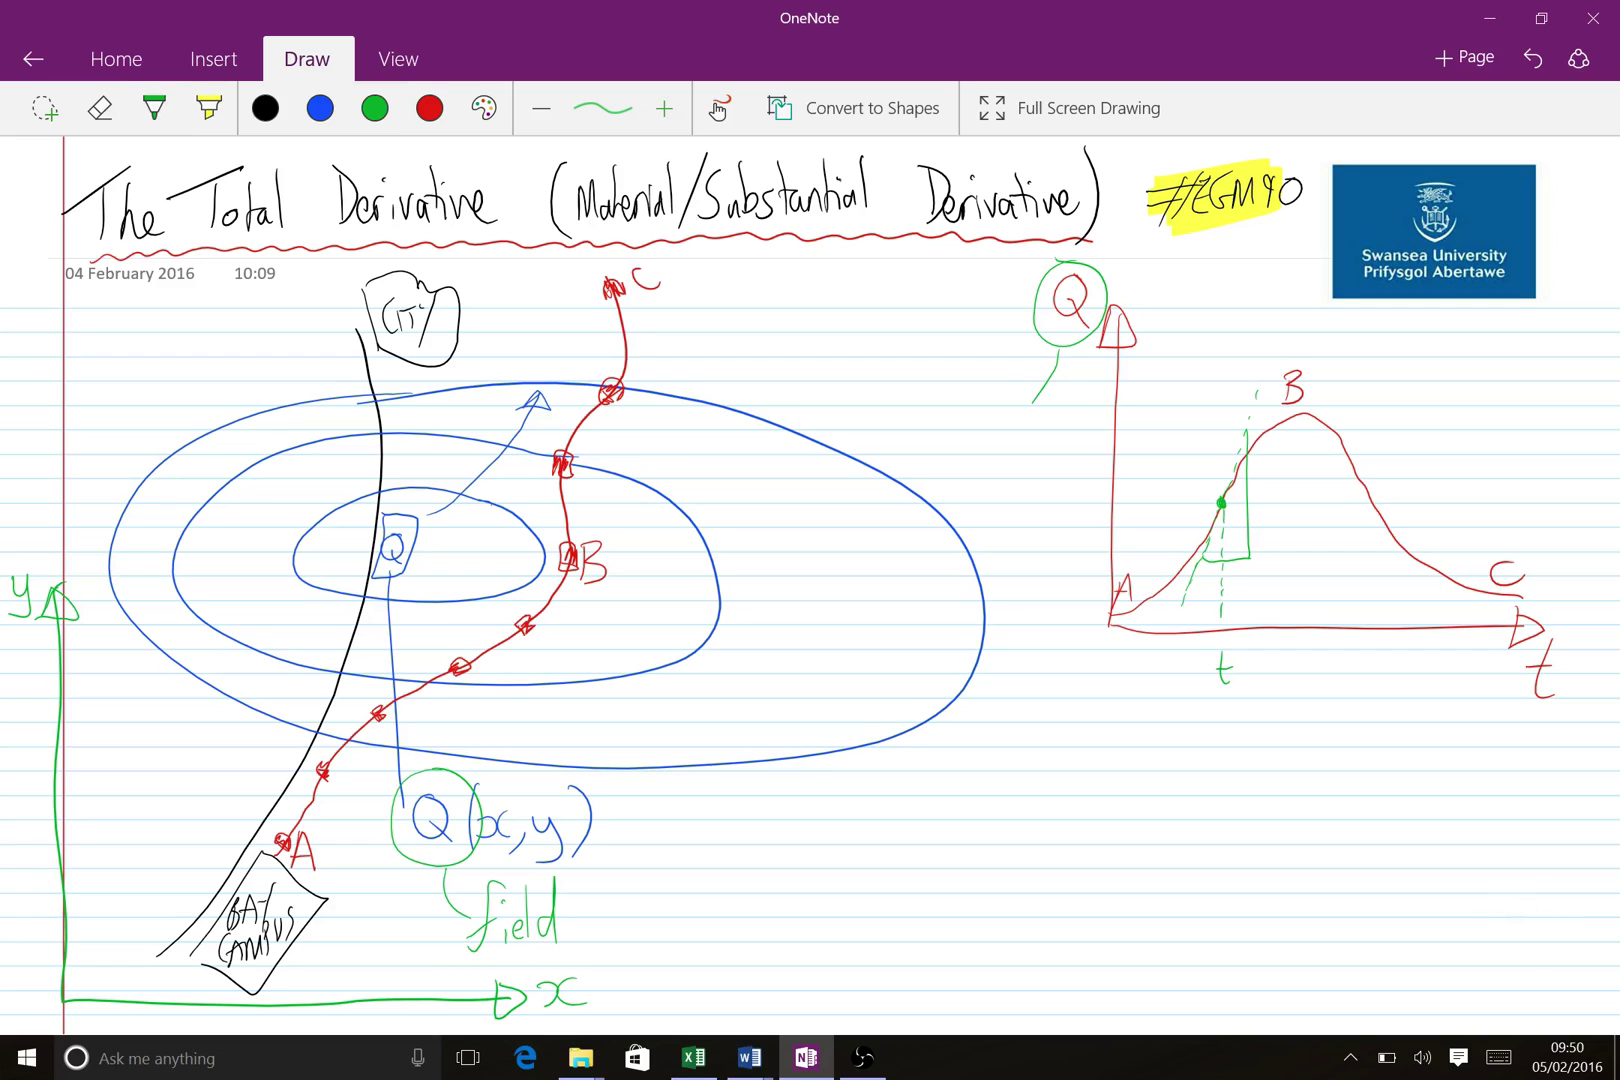
Write 'observer' under the graph's circled Q and undo a stray stroke
mouse_move(974, 418)
mouse_down()
mouse_move(963, 428)
mouse_move(1000, 432)
mouse_move(1063, 415)
mouse_up()
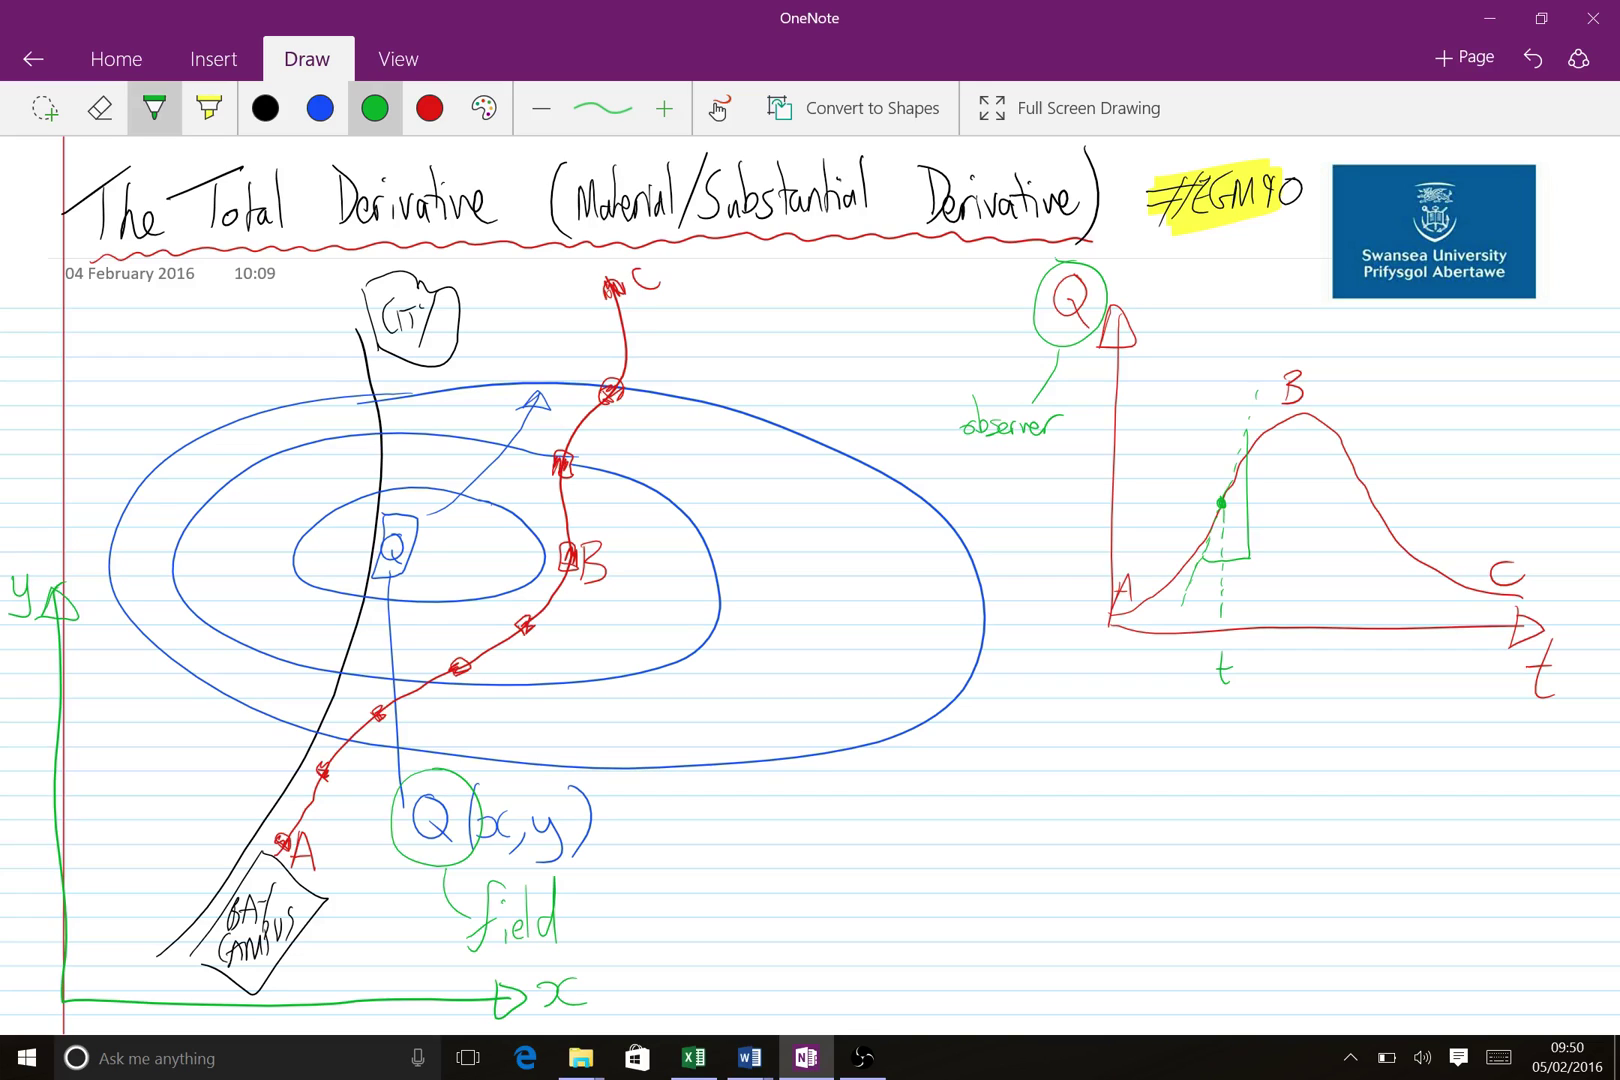
click(265, 108)
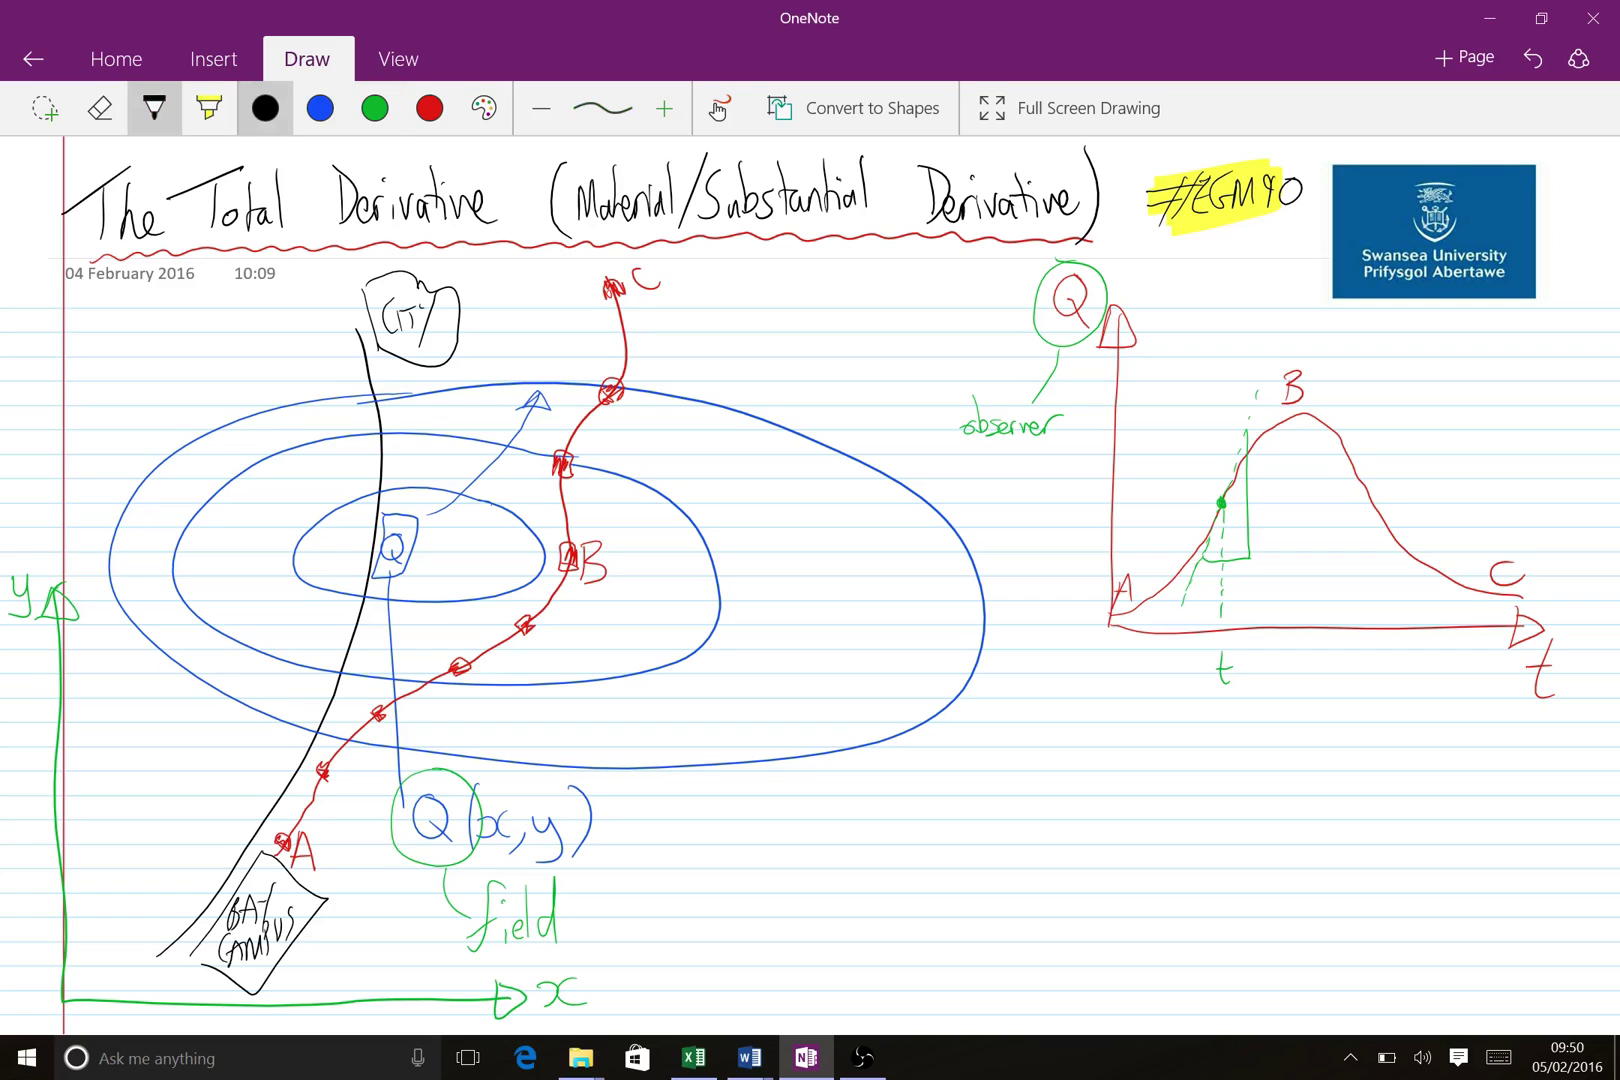
key(ctrl+z)
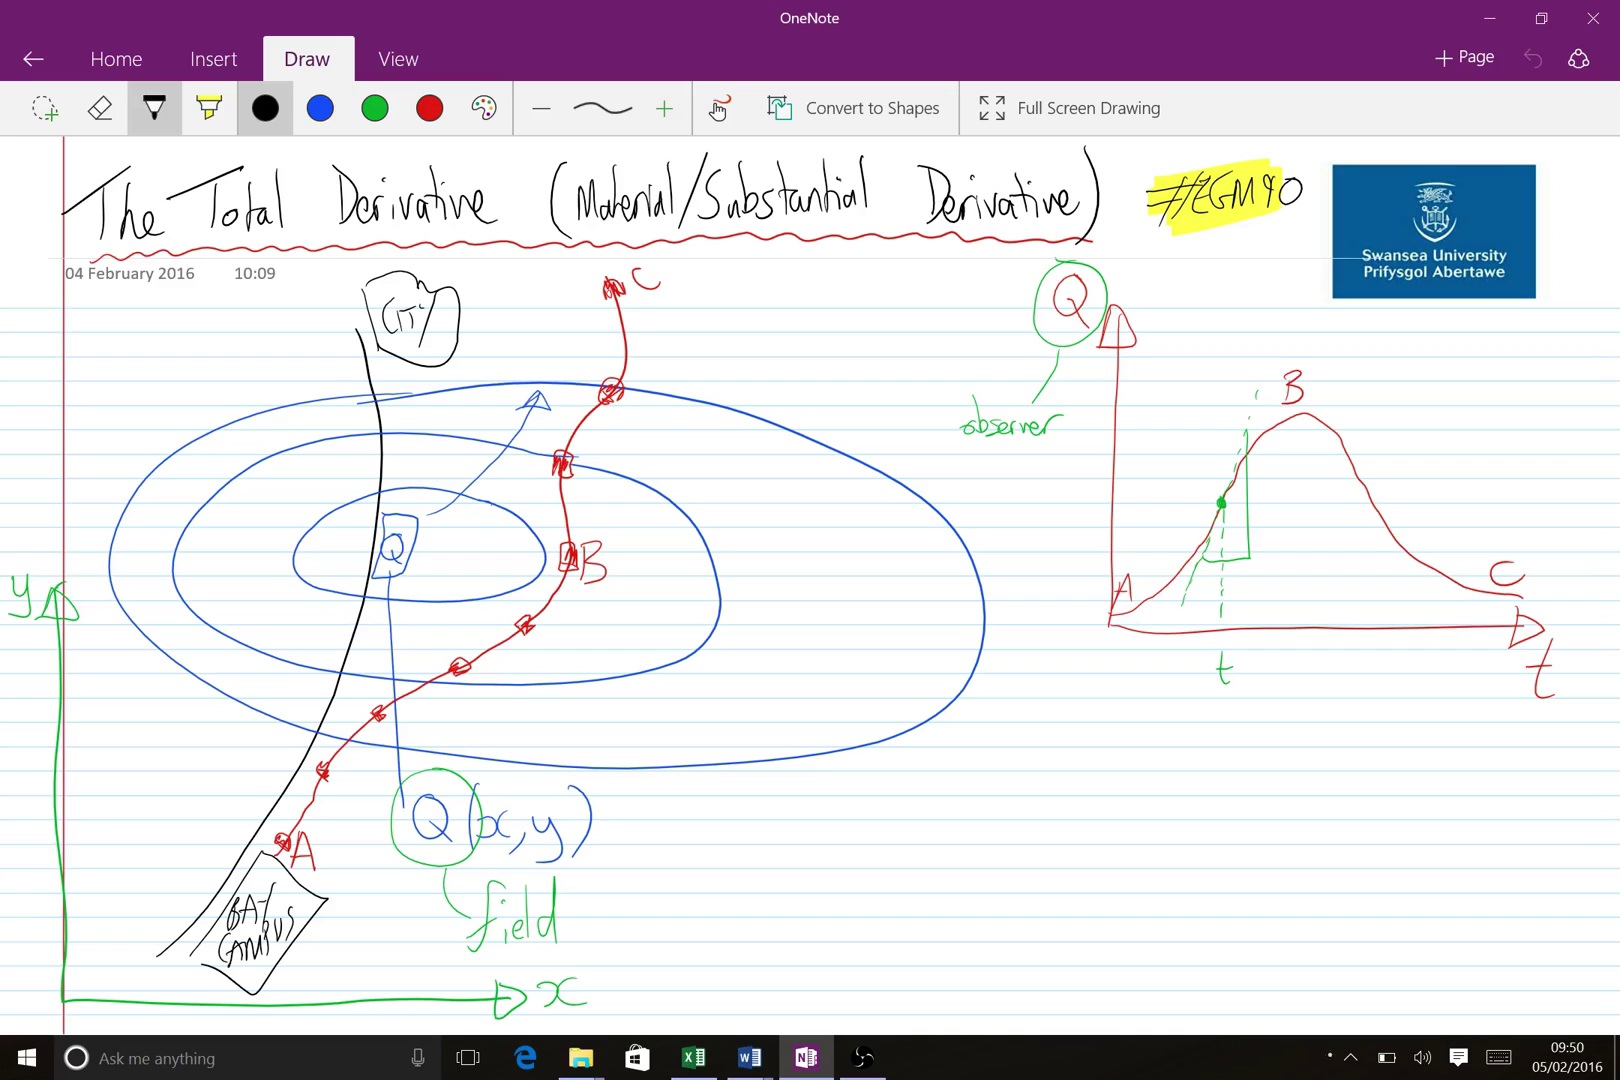
Label a point on the red path ∇Q with an upward black gradient arrow
mouse_move(440, 697)
mouse_down()
mouse_move(482, 703)
mouse_move(442, 695)
mouse_move(483, 697)
mouse_move(515, 739)
mouse_up()
mouse_move(427, 615)
mouse_down()
mouse_move(426, 683)
mouse_move(425, 615)
mouse_move(440, 630)
mouse_up()
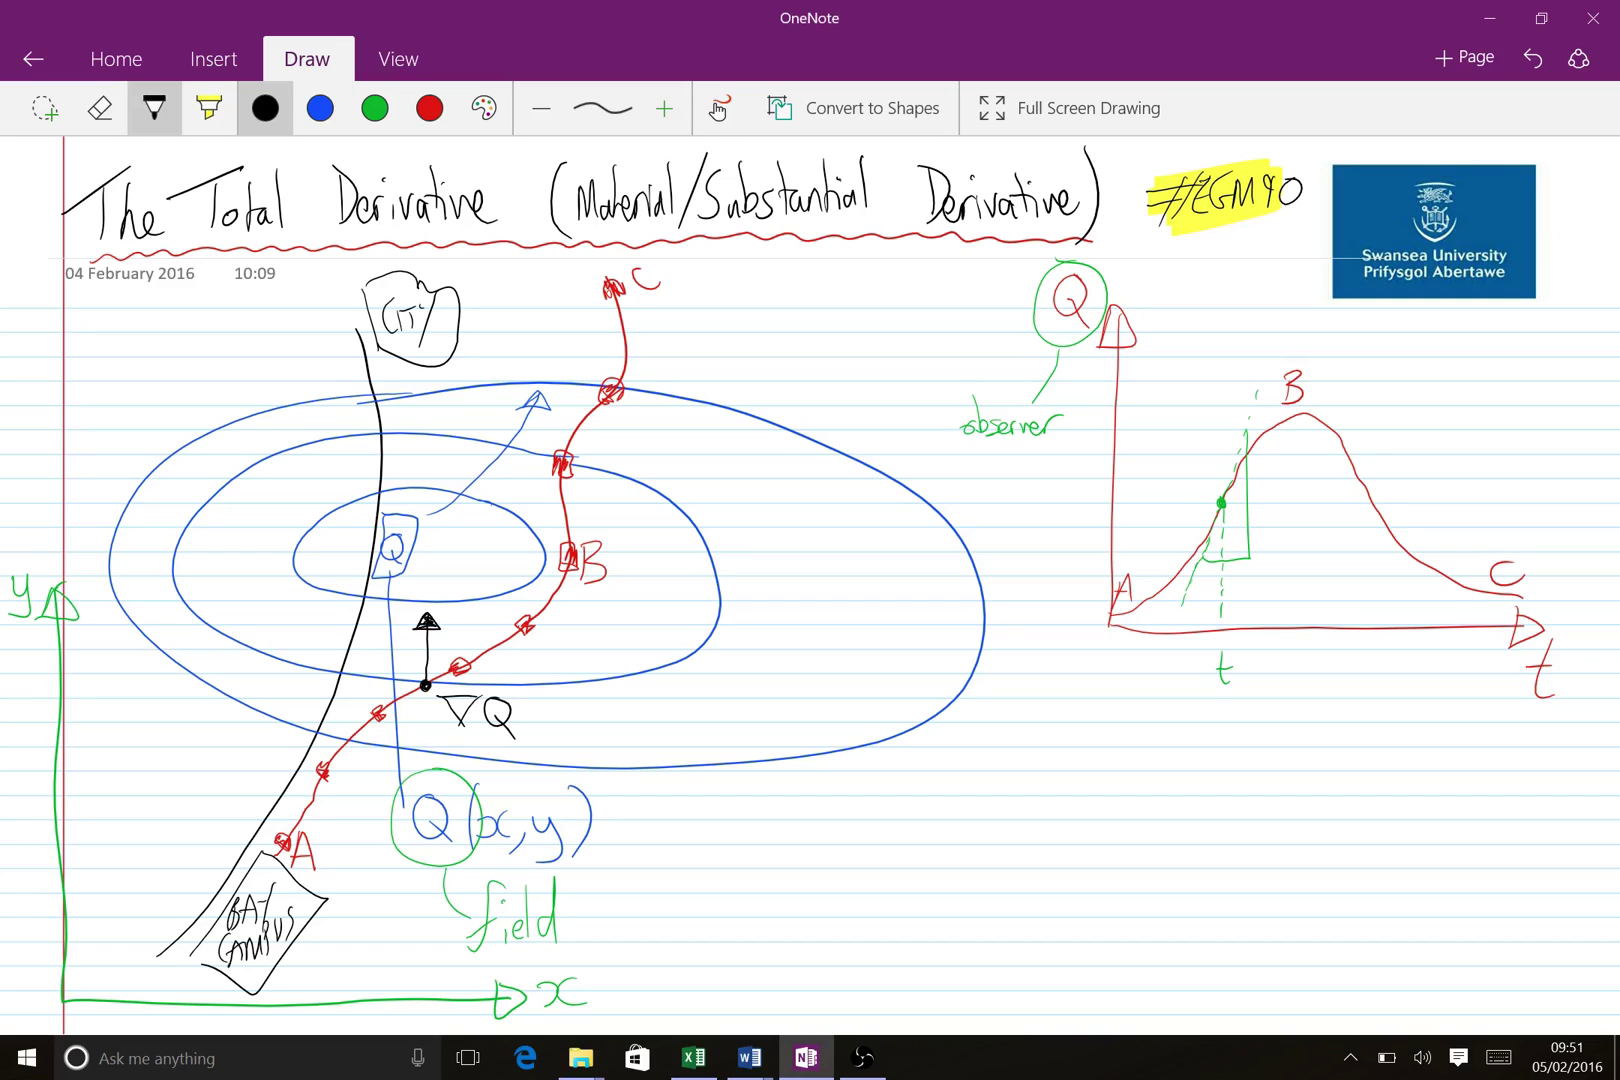
Draw a green velocity arrow labelled v along the red path at the ∇Q point
click(375, 108)
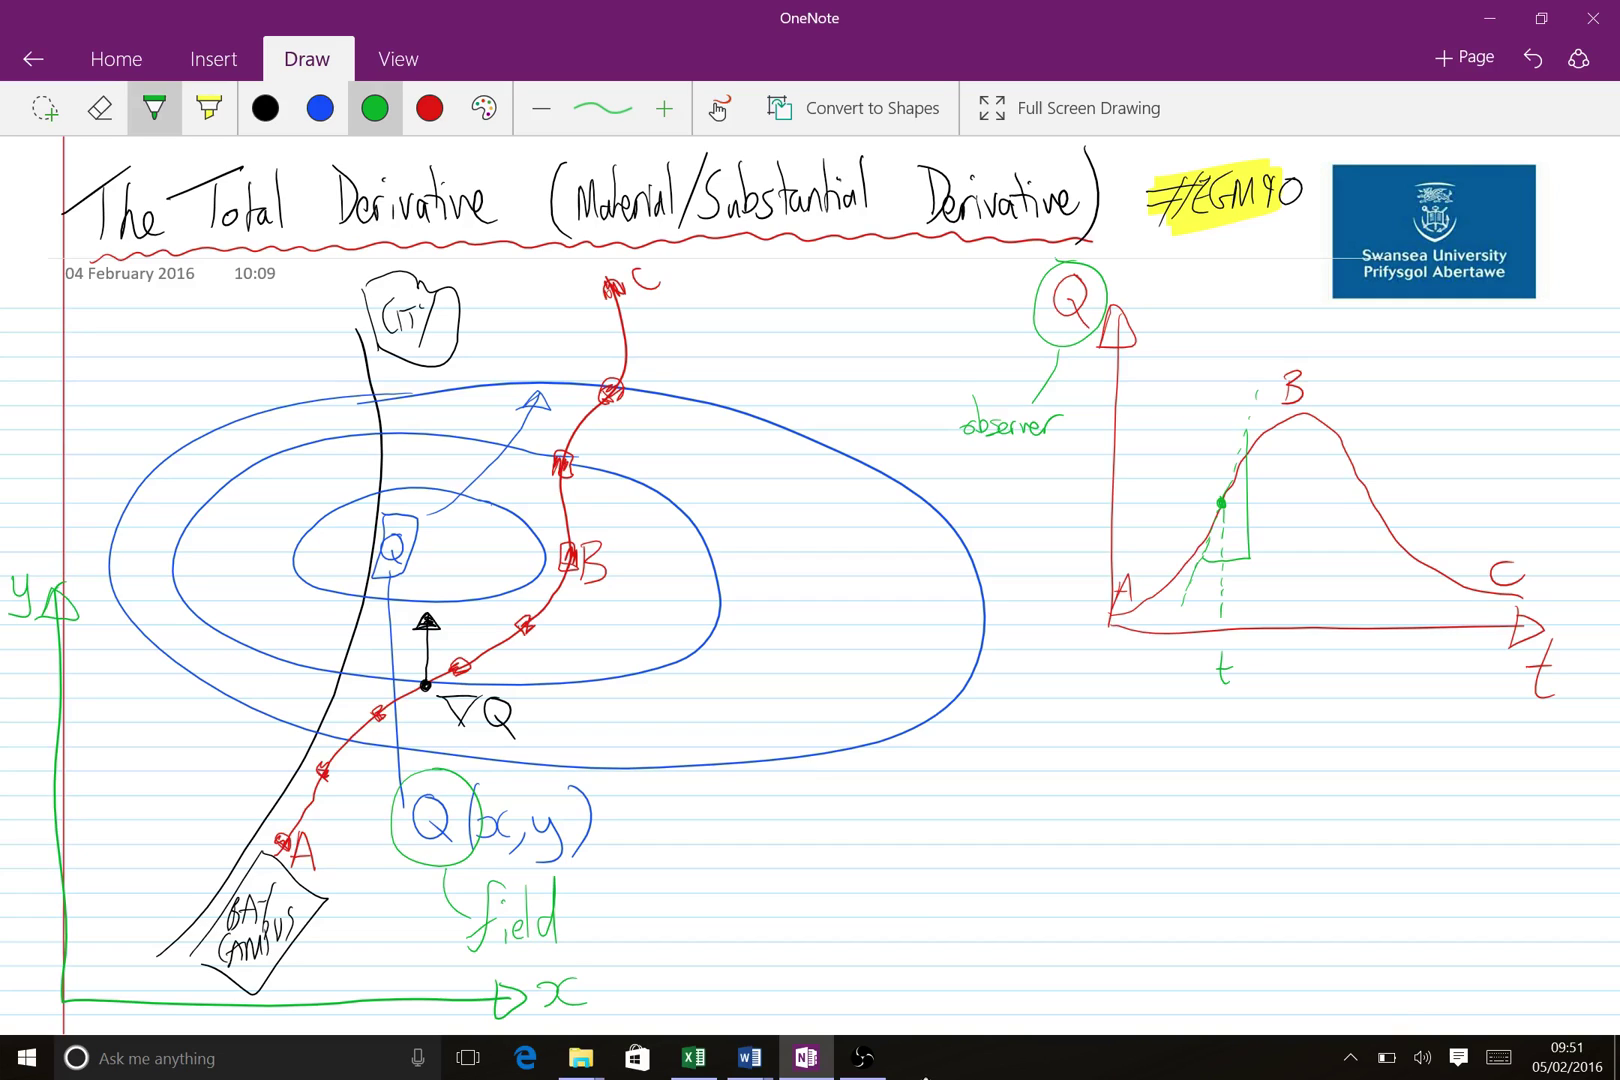
drag(480, 662, 518, 647)
drag(508, 648, 512, 663)
mouse_move(534, 636)
mouse_down()
mouse_move(549, 658)
mouse_move(566, 629)
mouse_move(569, 665)
mouse_up()
Write ∇Q·v in black below the right-hand graph
click(265, 108)
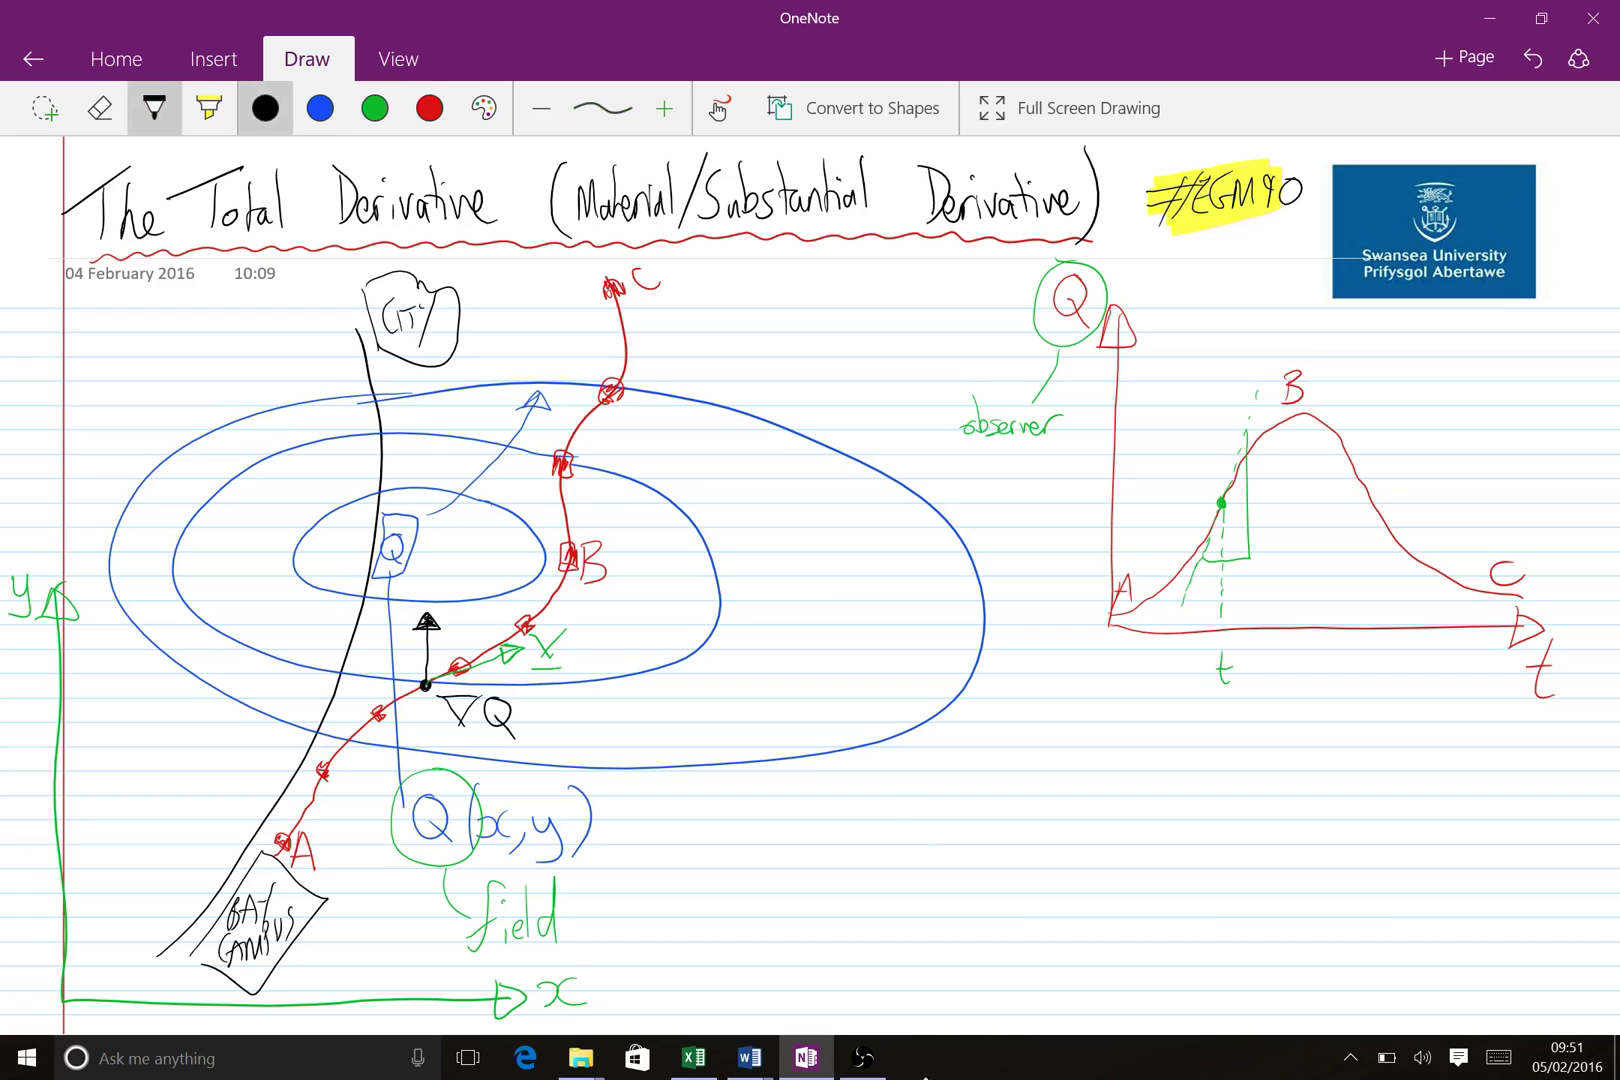
mouse_move(905, 797)
mouse_down()
mouse_move(924, 834)
mouse_move(947, 787)
mouse_move(966, 790)
mouse_move(986, 838)
mouse_up()
mouse_move(1036, 786)
mouse_down()
mouse_move(1058, 824)
mouse_move(1085, 783)
mouse_move(1082, 835)
mouse_up()
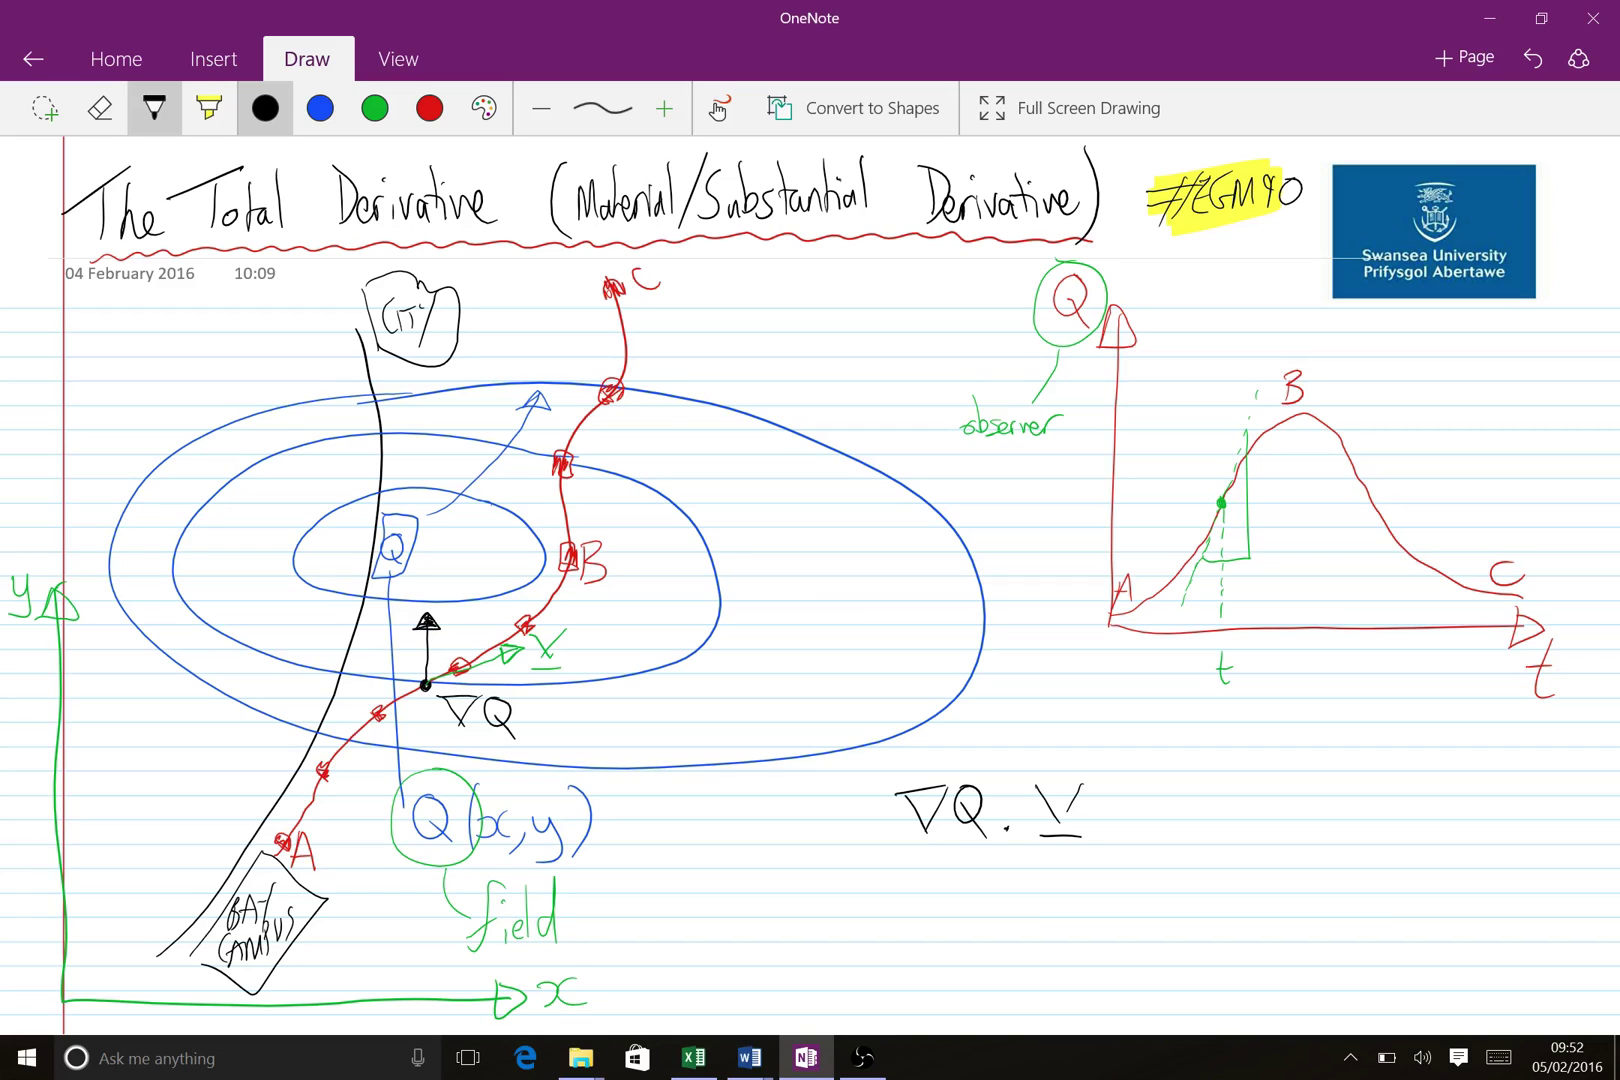
Draw the θ reference line at the gradient point and write |∇Q||v|cosθ above the dot product
click(925, 1078)
mouse_move(428, 649)
mouse_down()
mouse_move(593, 720)
mouse_move(648, 710)
mouse_up()
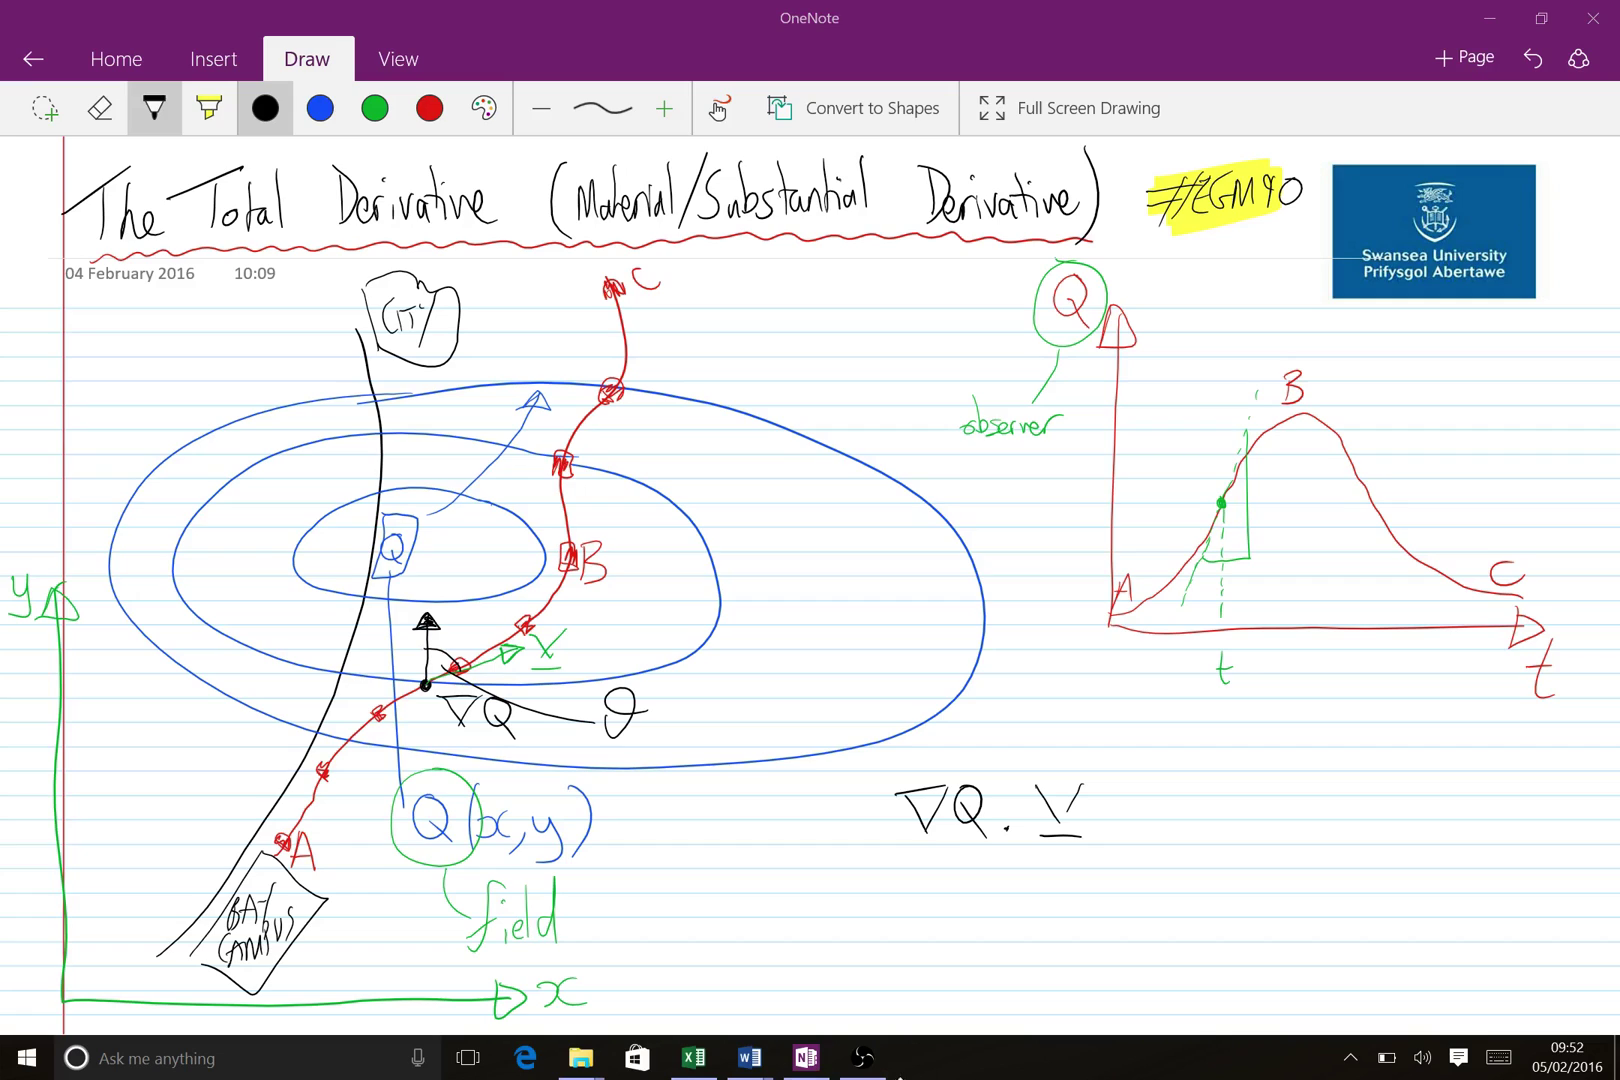
mouse_move(998, 700)
mouse_down()
mouse_move(1014, 732)
mouse_move(1030, 698)
mouse_move(1060, 730)
mouse_up()
drag(995, 688, 993, 742)
mouse_move(1068, 676)
mouse_down()
mouse_move(1066, 736)
mouse_move(1115, 694)
mouse_move(1116, 738)
mouse_move(1166, 733)
mouse_up()
mouse_move(1182, 720)
mouse_down()
mouse_move(1194, 735)
mouse_move(1238, 696)
mouse_move(1268, 711)
mouse_up()
Add '=' before ∇Q·v and write '= v·∇Q' on the line below
mouse_move(813, 804)
mouse_down()
mouse_move(858, 805)
mouse_move(858, 824)
mouse_up()
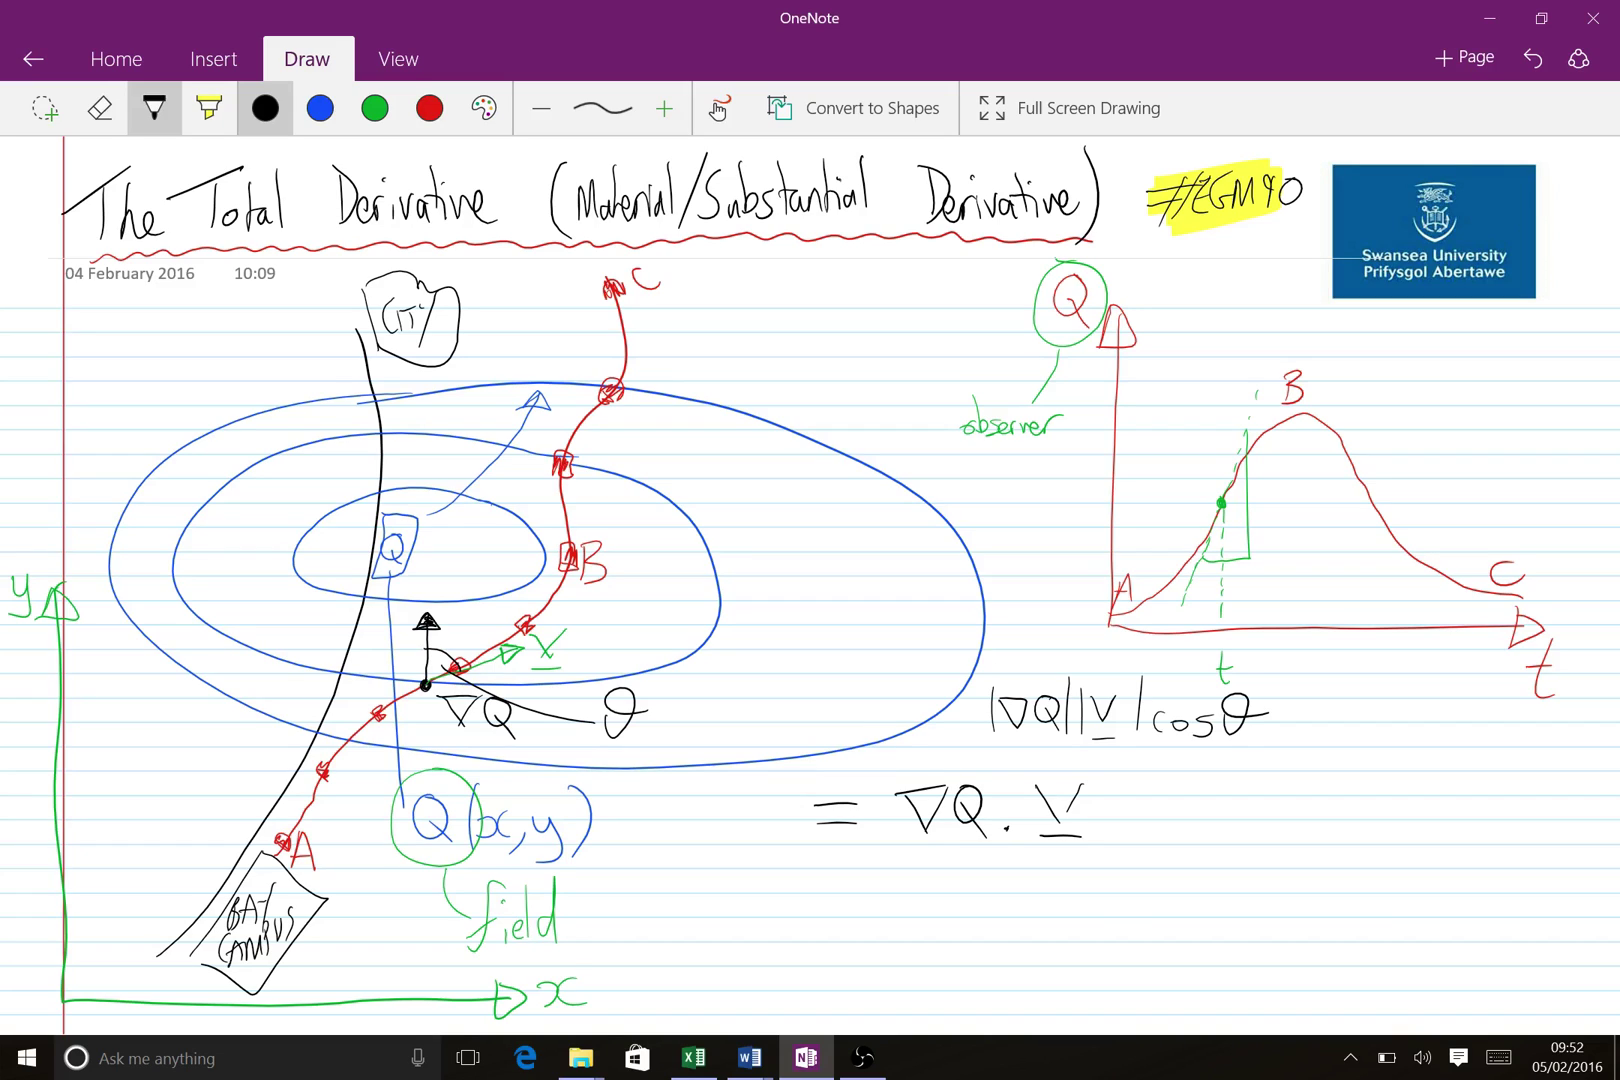
drag(828, 906, 856, 907)
mouse_move(825, 921)
mouse_down()
mouse_move(855, 905)
mouse_move(865, 920)
mouse_move(922, 917)
mouse_move(939, 893)
mouse_move(922, 920)
mouse_move(937, 887)
mouse_move(930, 933)
mouse_move(957, 931)
mouse_move(983, 895)
mouse_move(996, 922)
mouse_move(1002, 882)
mouse_move(1046, 889)
mouse_up()
drag(1040, 910, 1060, 930)
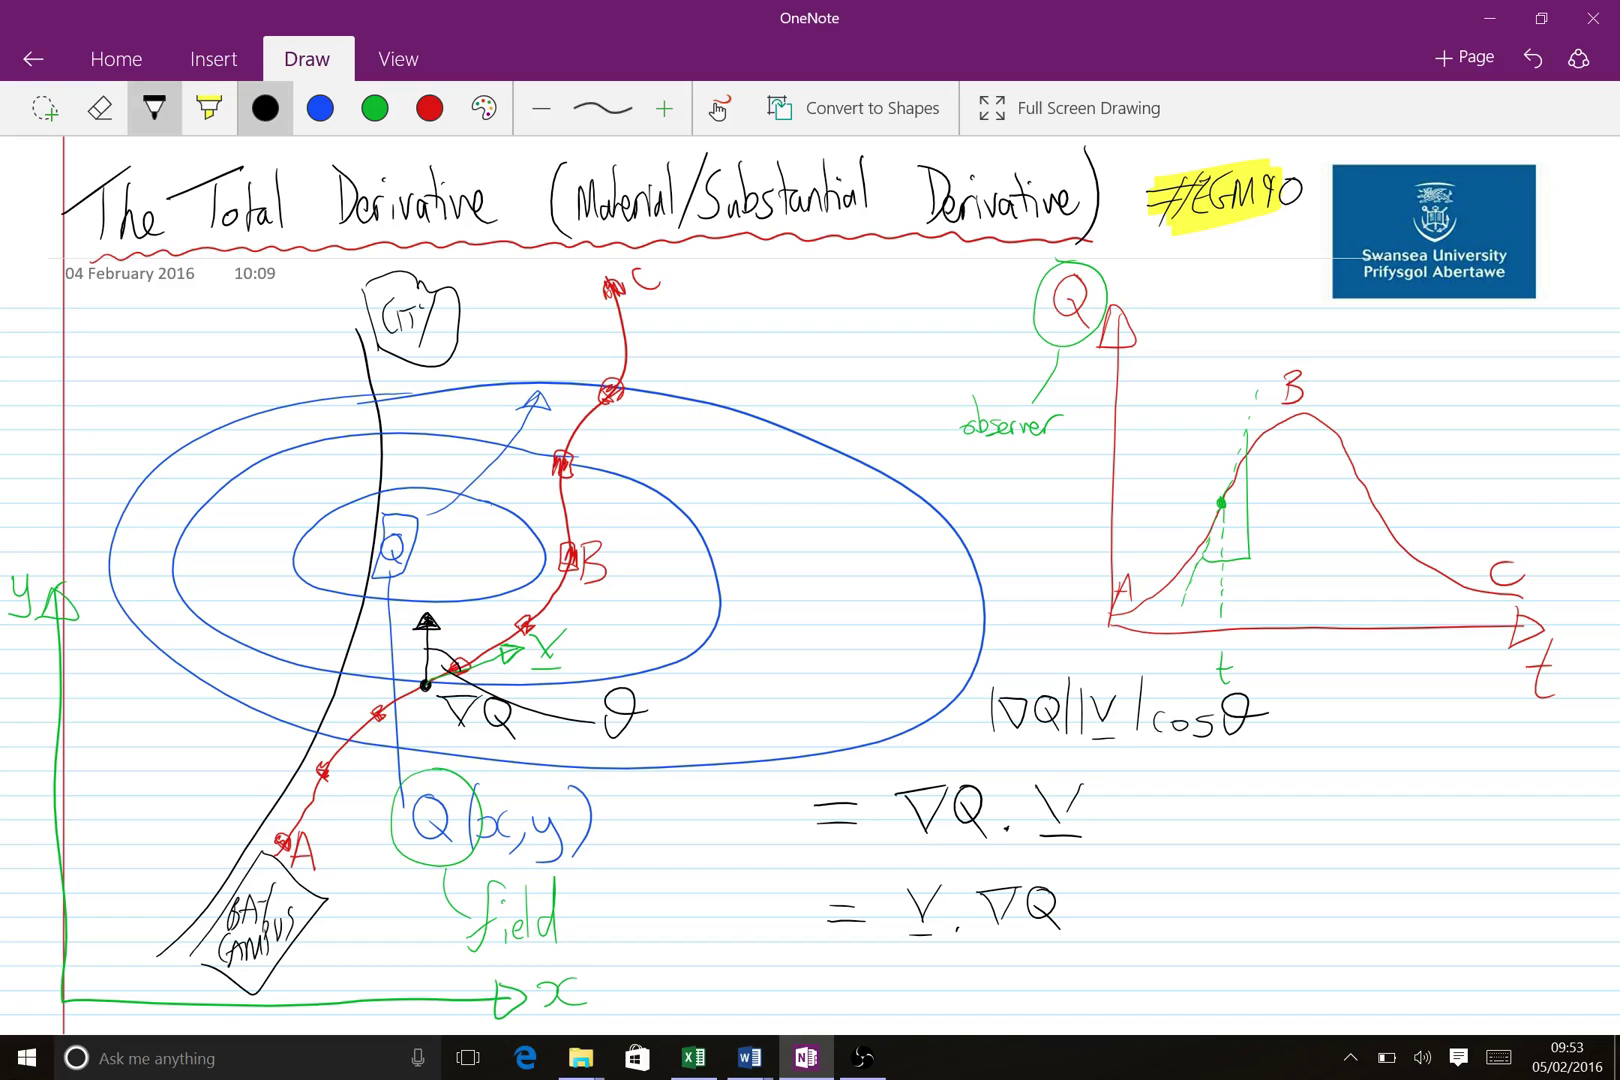
Below the diagram, handwrite the fraction DQ/Dt in black ink
scroll(810, 580, down, 2)
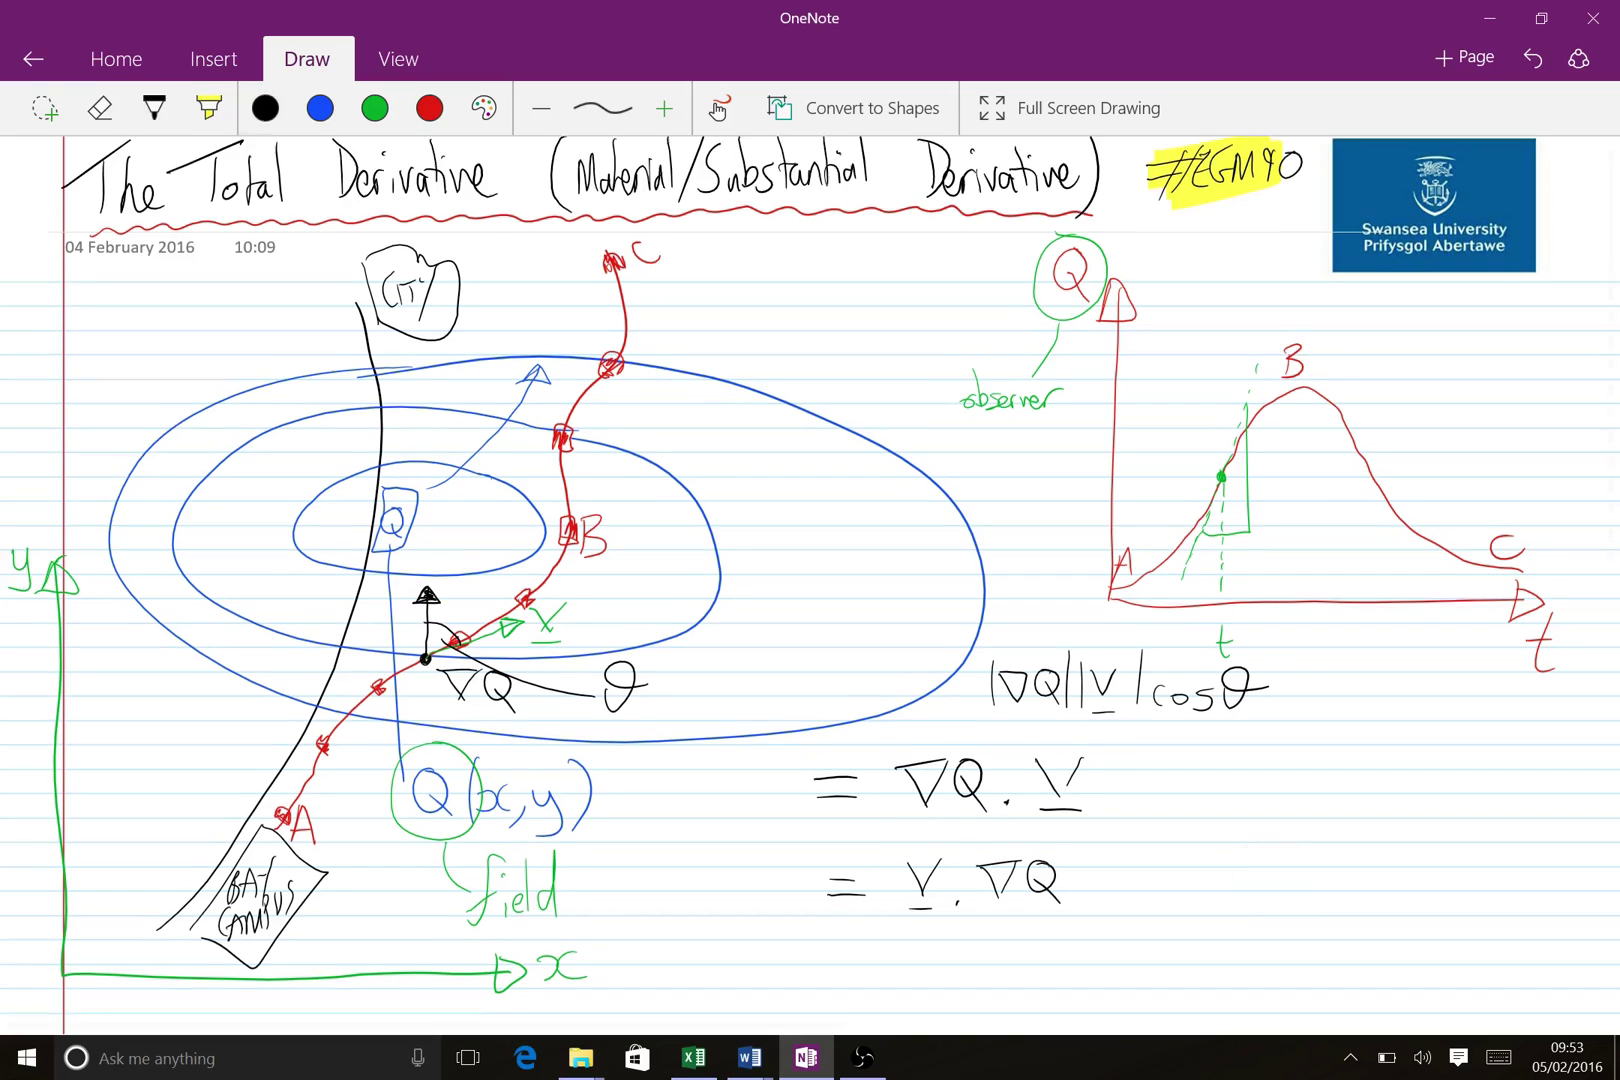
scroll(810, 580, down, 1)
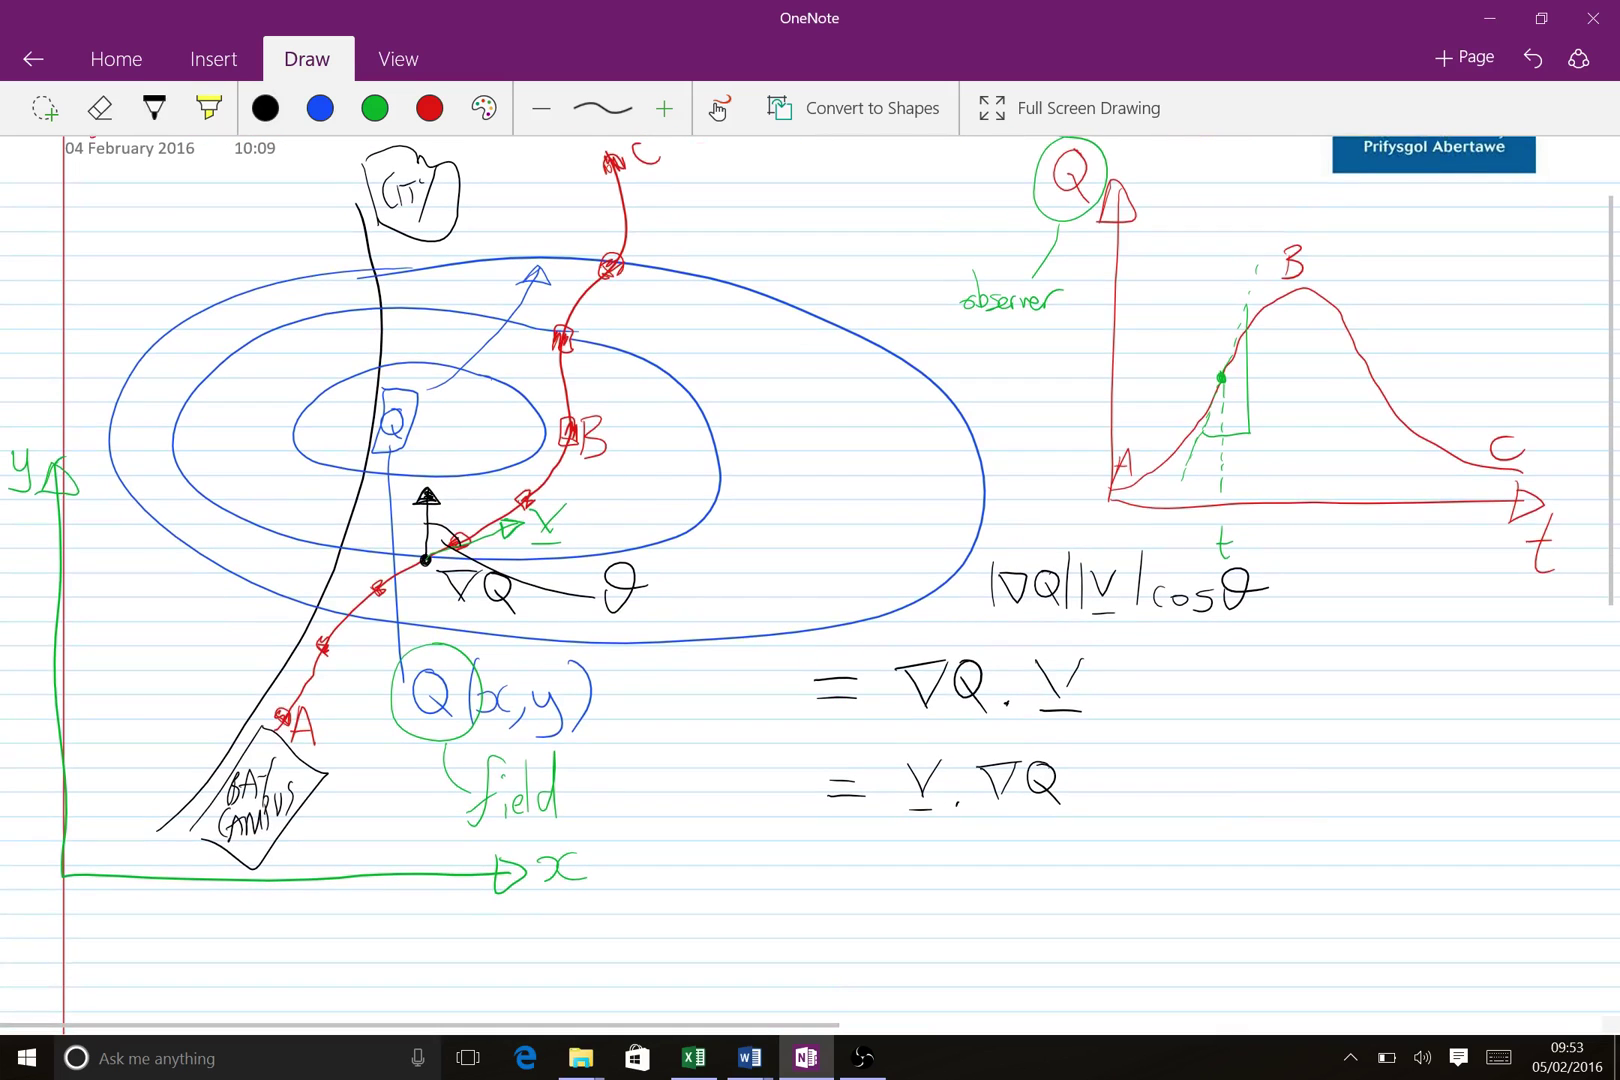
scroll(810, 580, up, 1)
scroll(810, 580, down, 1)
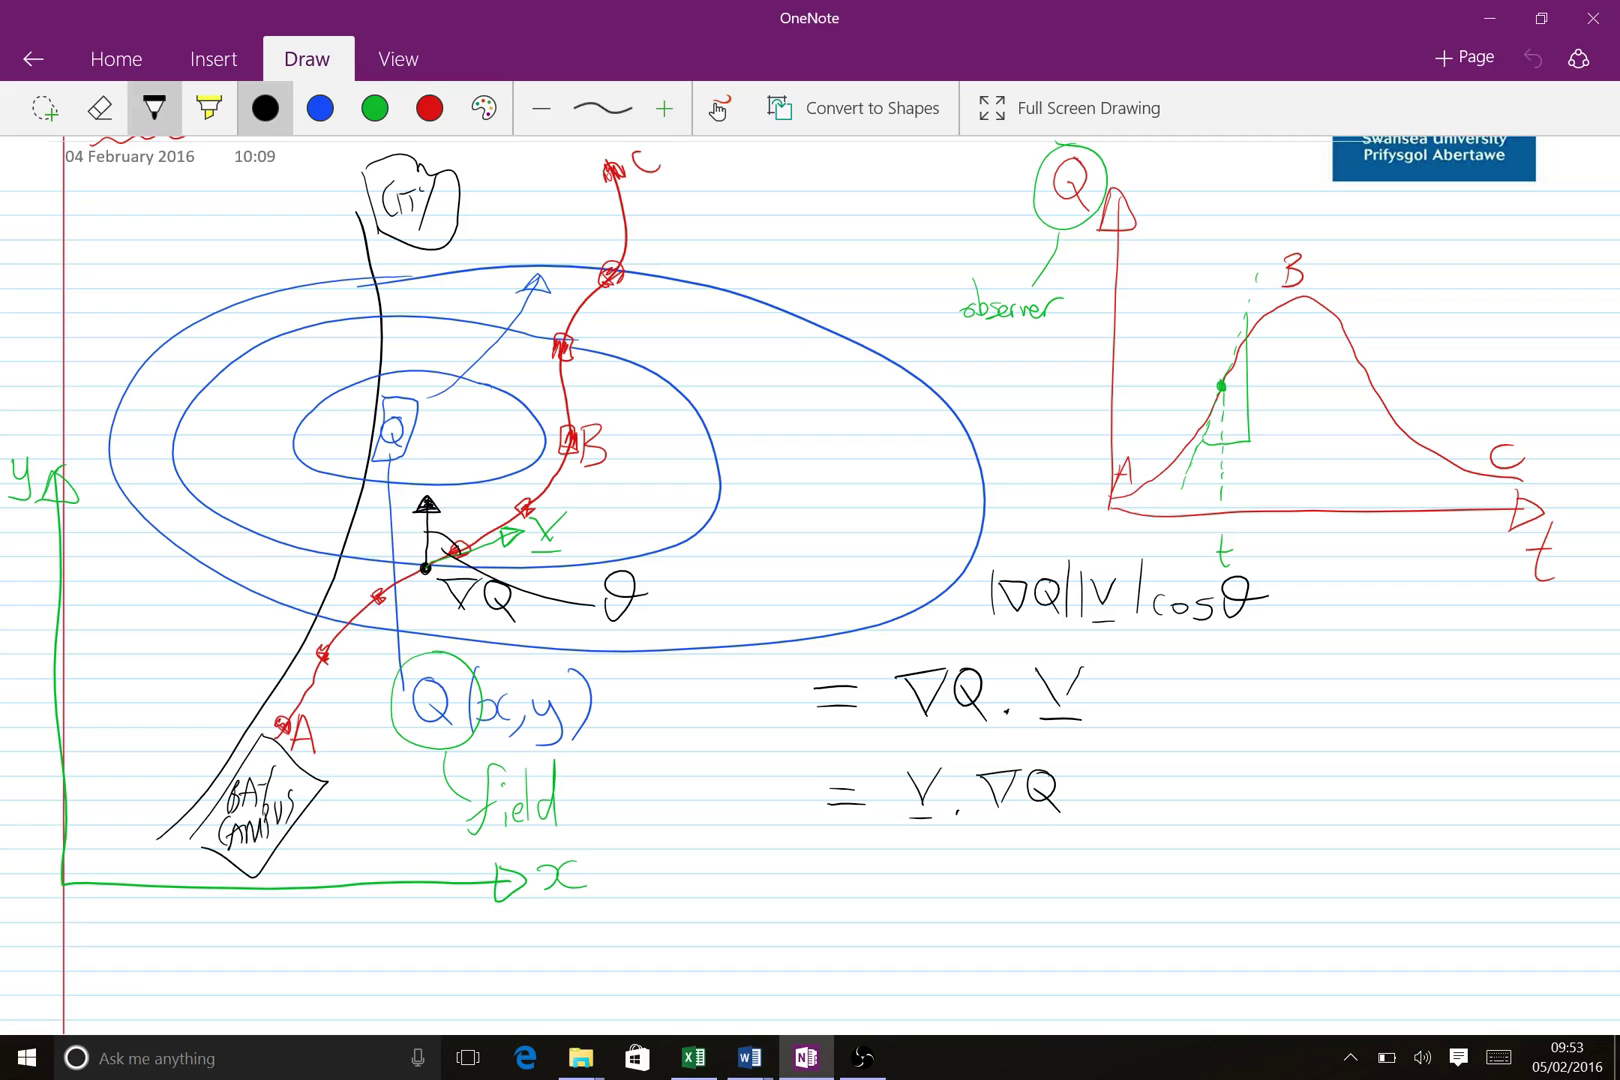
scroll(810, 570, down, 5)
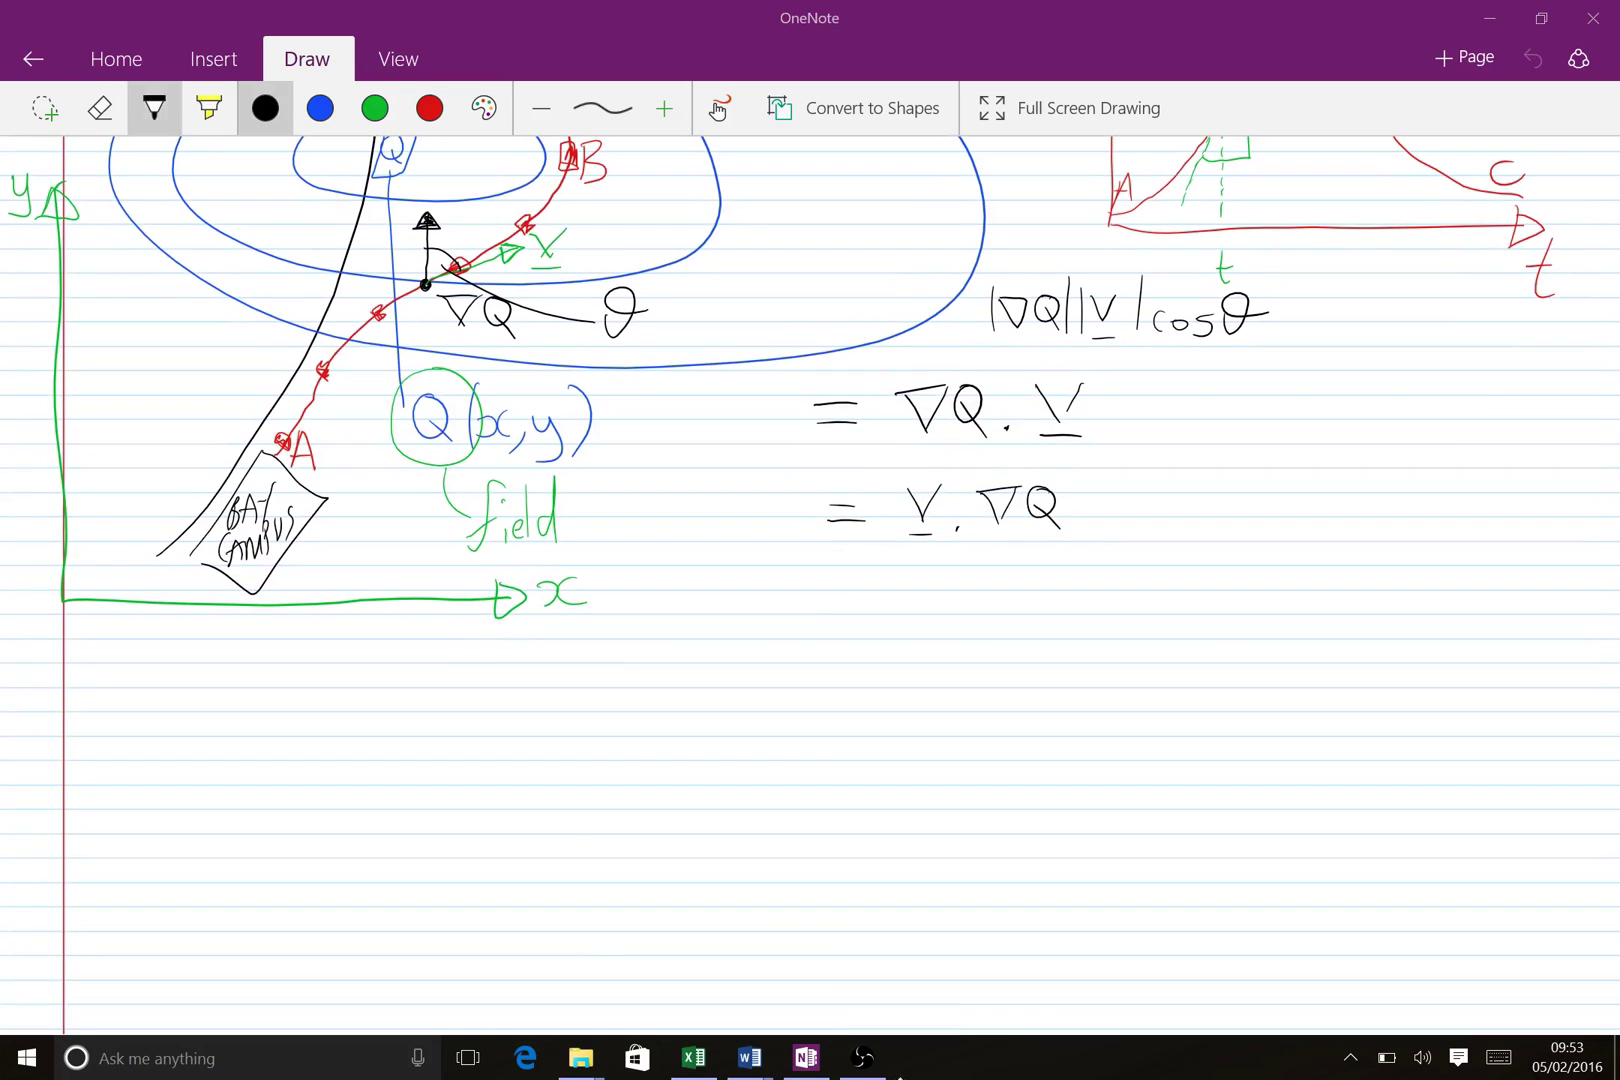
drag(362, 661, 352, 724)
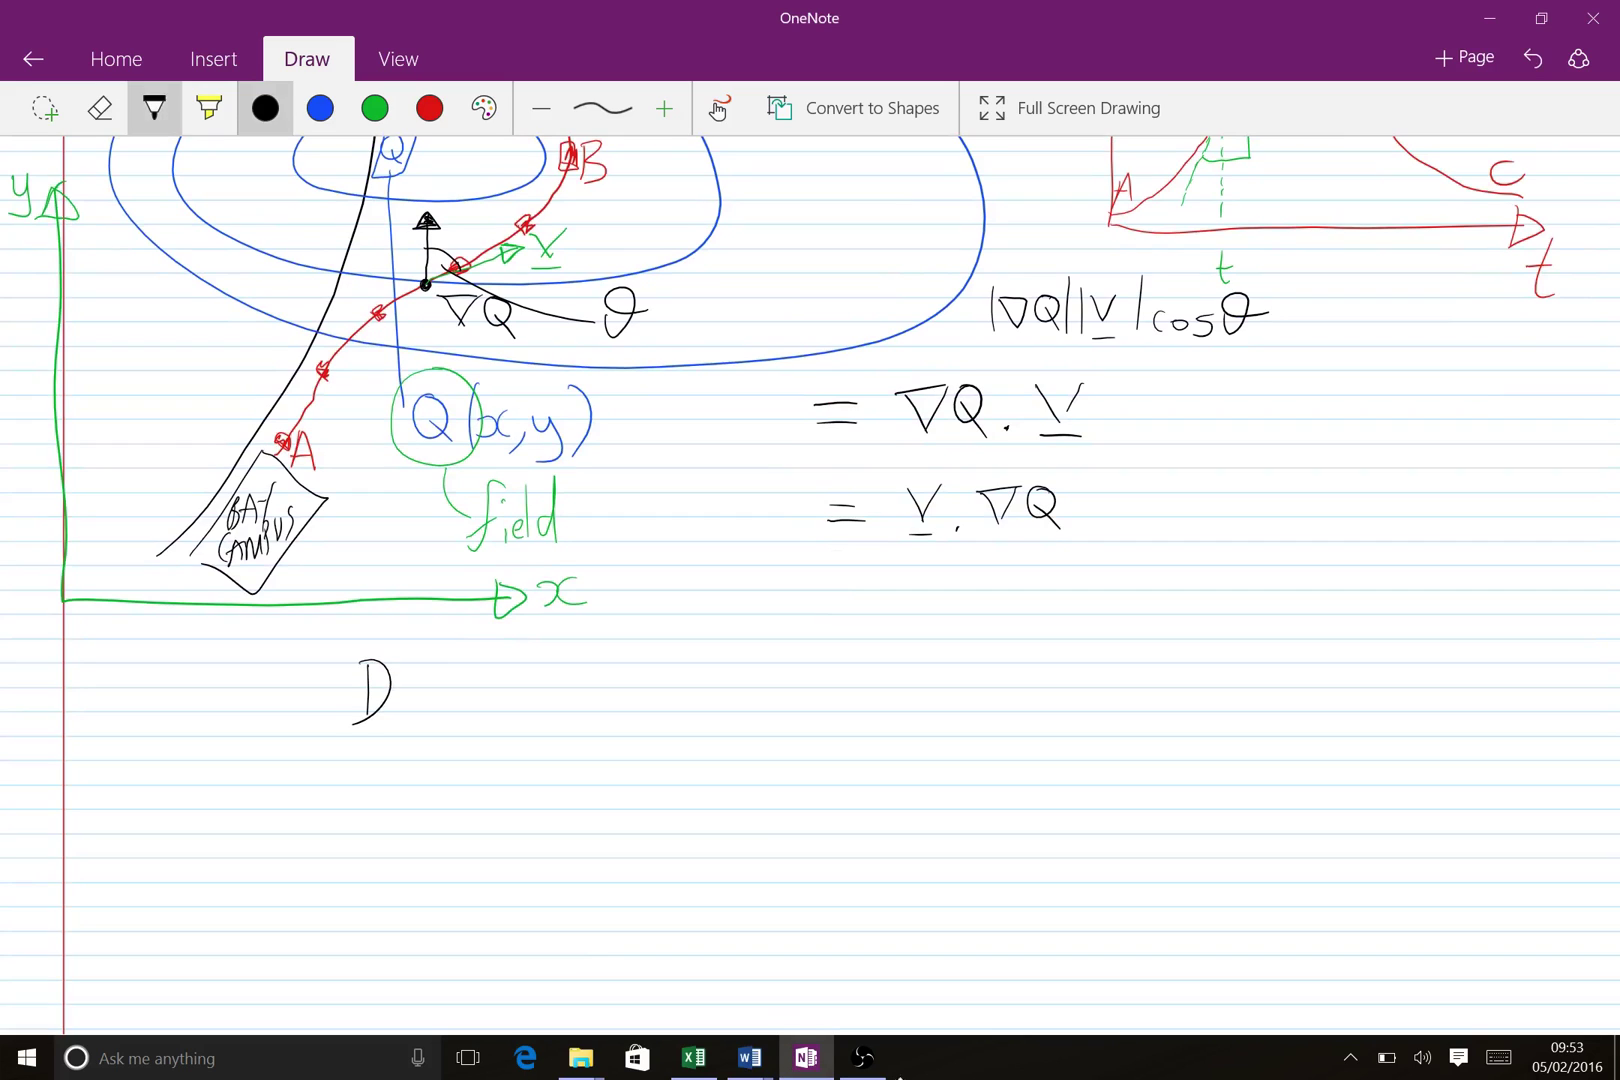
drag(420, 660, 426, 706)
mouse_move(349, 746)
mouse_down()
mouse_move(452, 712)
mouse_move(383, 782)
mouse_move(384, 803)
mouse_up()
mouse_move(370, 753)
mouse_down()
mouse_move(392, 749)
mouse_move(372, 808)
mouse_up()
drag(411, 745, 430, 795)
drag(405, 777, 435, 773)
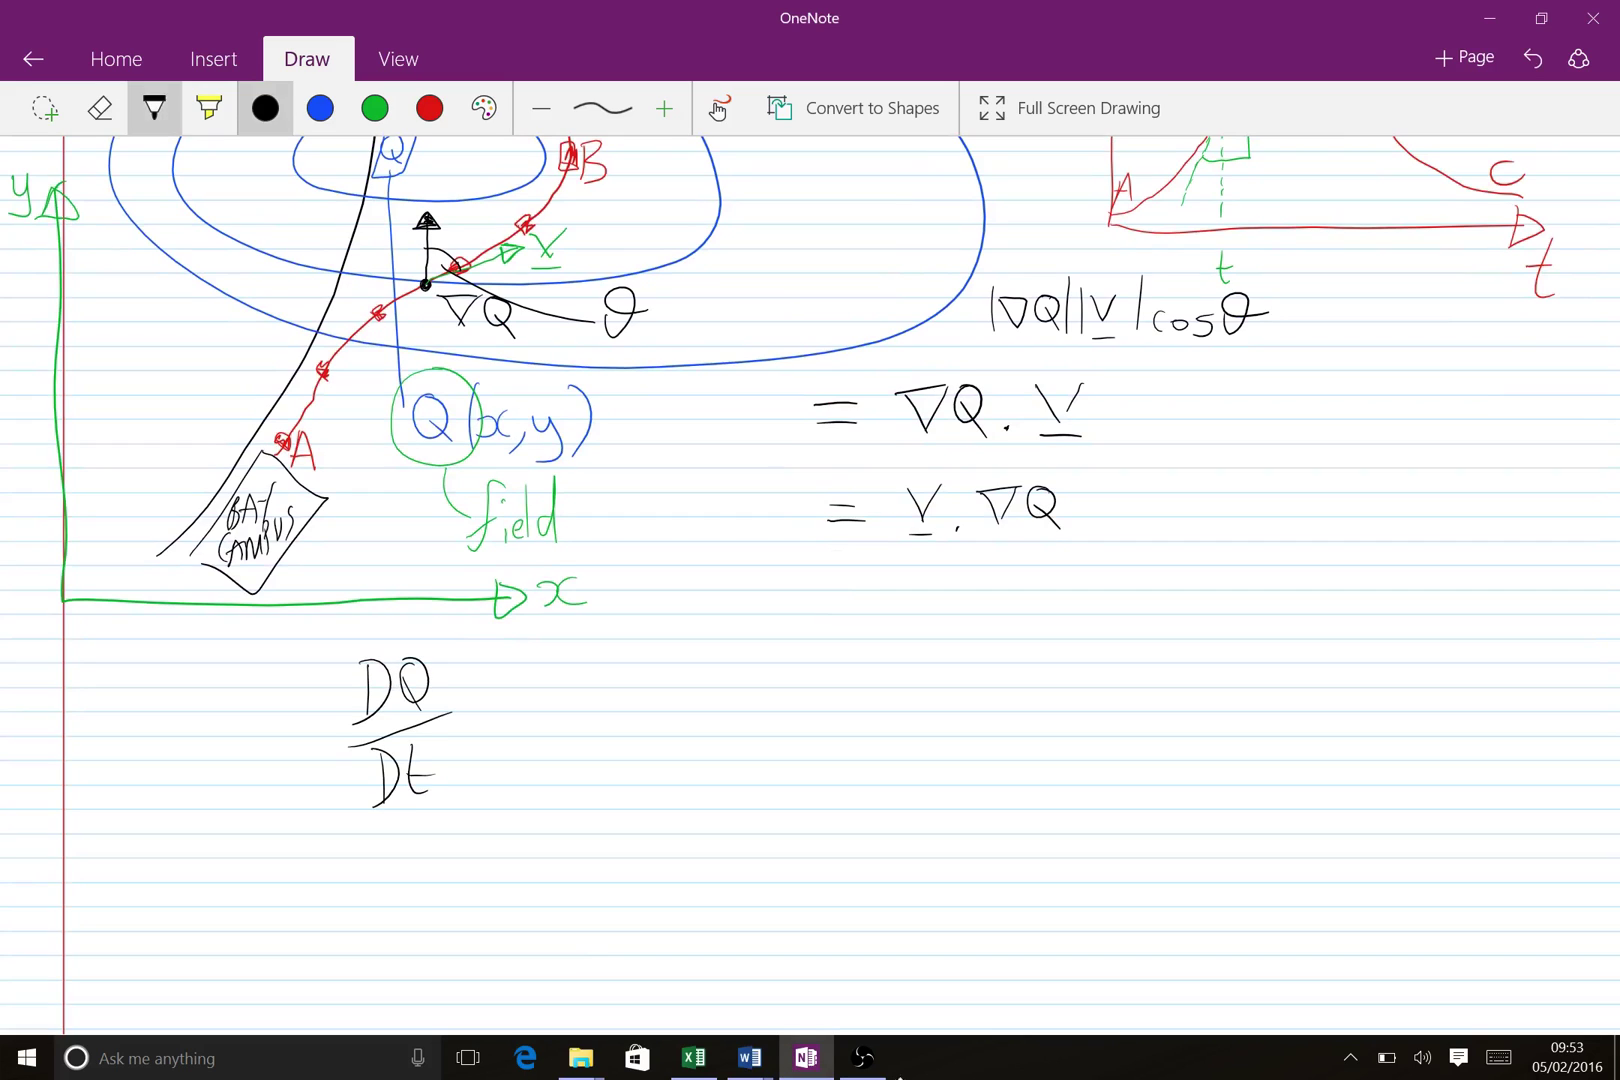
Label the fraction 'Total derivative,' on its left
drag(52, 680, 120, 638)
mouse_move(103, 650)
mouse_down()
mouse_move(95, 718)
mouse_move(122, 694)
mouse_move(132, 718)
mouse_up()
drag(152, 688, 142, 712)
mouse_move(165, 636)
mouse_down()
mouse_move(175, 715)
mouse_move(130, 775)
mouse_up()
drag(142, 765, 168, 756)
mouse_move(182, 755)
mouse_down()
mouse_move(183, 770)
mouse_move(220, 765)
mouse_up()
mouse_move(222, 694)
mouse_down()
mouse_move(228, 766)
mouse_move(270, 740)
mouse_up()
mouse_move(265, 745)
mouse_down()
mouse_move(300, 766)
mouse_move(282, 802)
mouse_up()
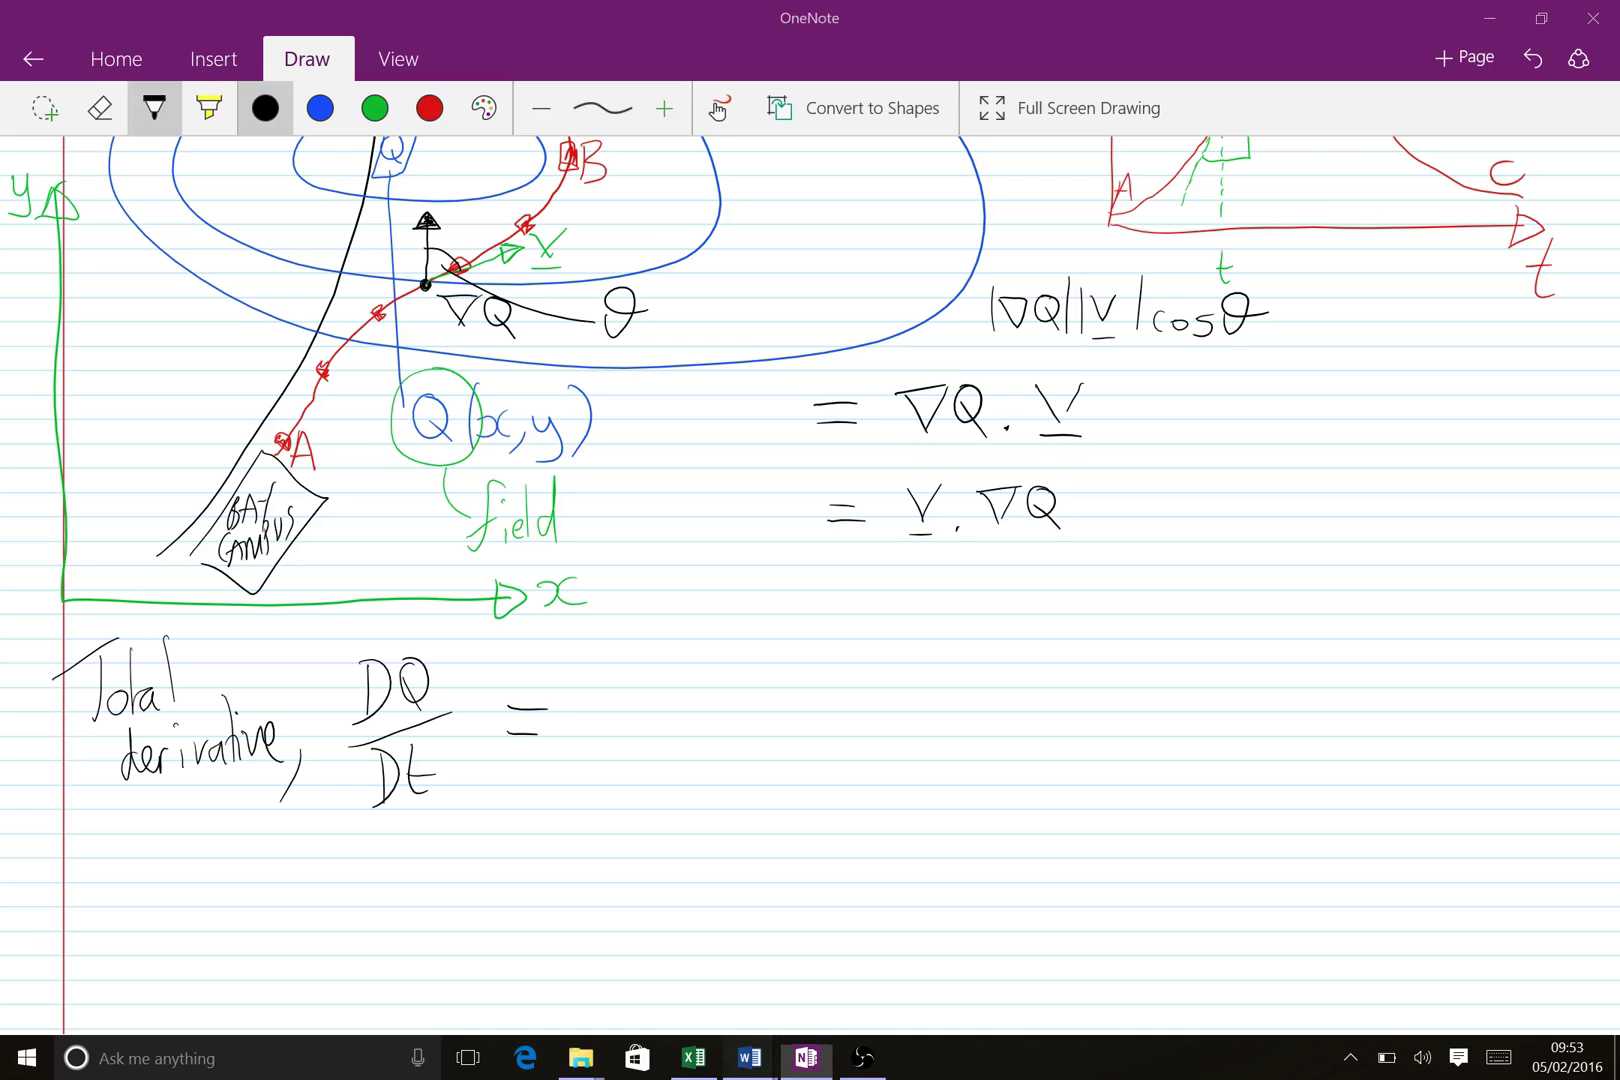
Write the right-hand side v·∇Q with underlined v, followed by a plus sign
right_click(1104, 1062)
drag(588, 690, 628, 675)
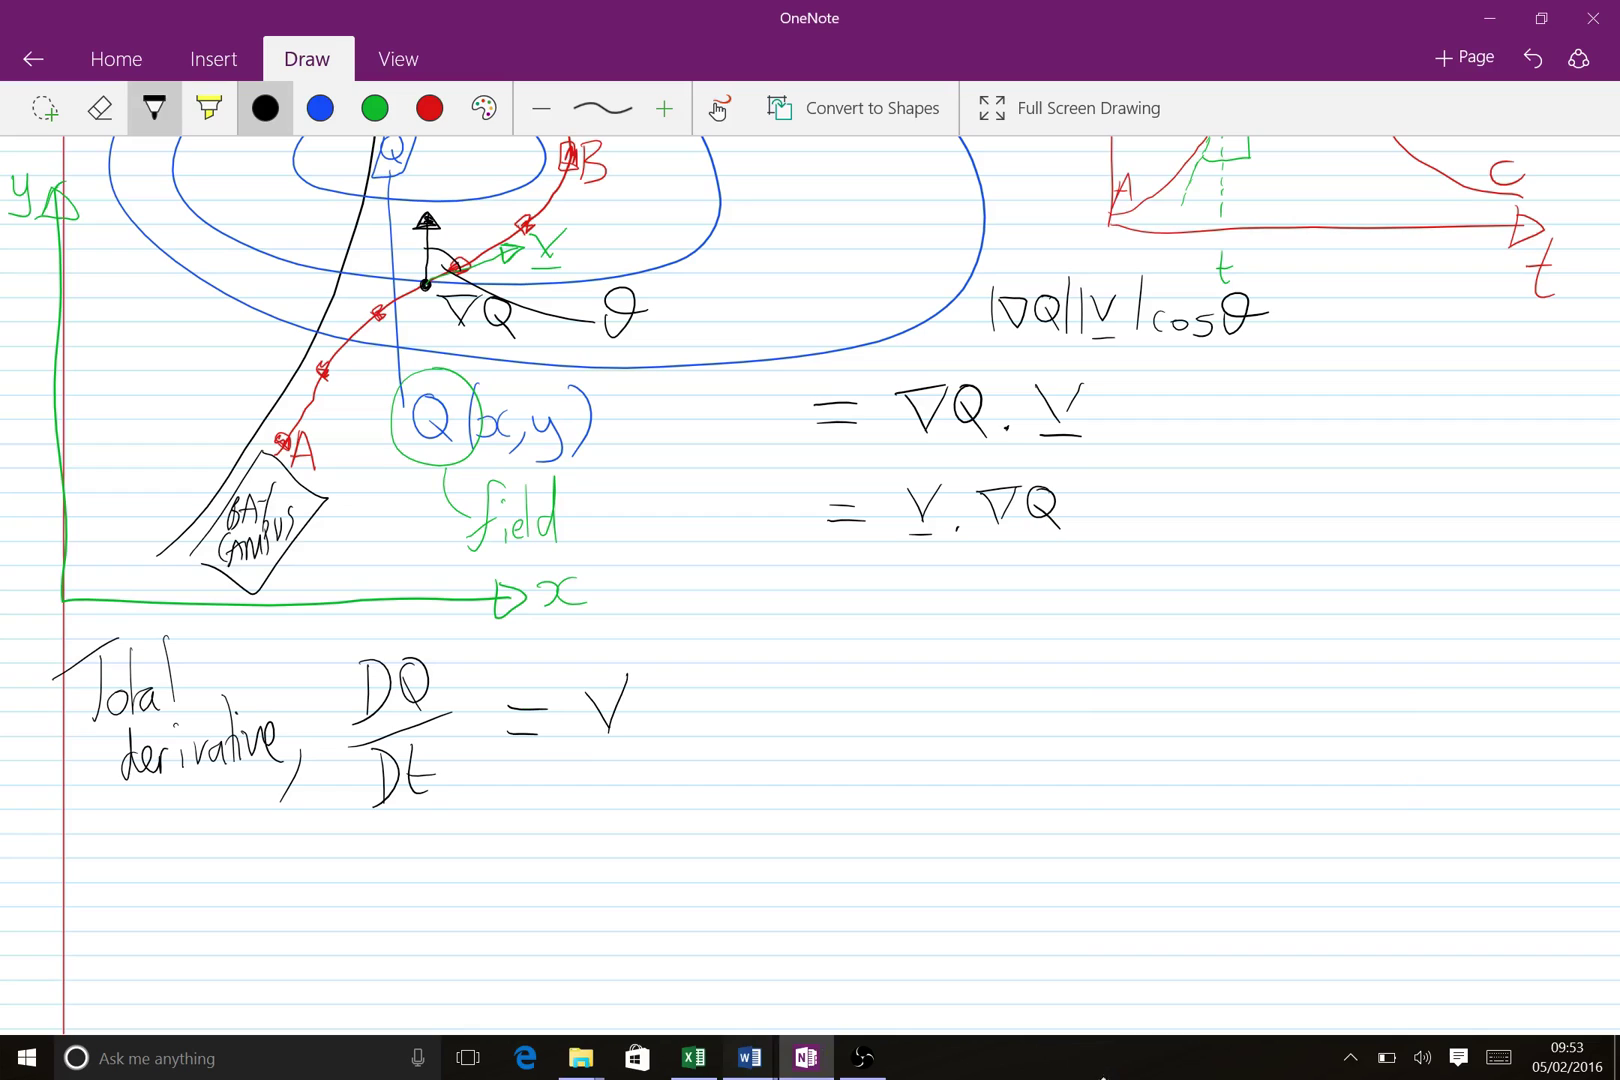
mouse_move(589, 756)
mouse_down()
mouse_move(688, 735)
mouse_move(714, 681)
mouse_up()
drag(660, 686, 714, 680)
drag(751, 683, 755, 690)
mouse_move(744, 712)
mouse_down()
mouse_move(757, 745)
mouse_move(844, 711)
mouse_up()
drag(812, 697, 813, 745)
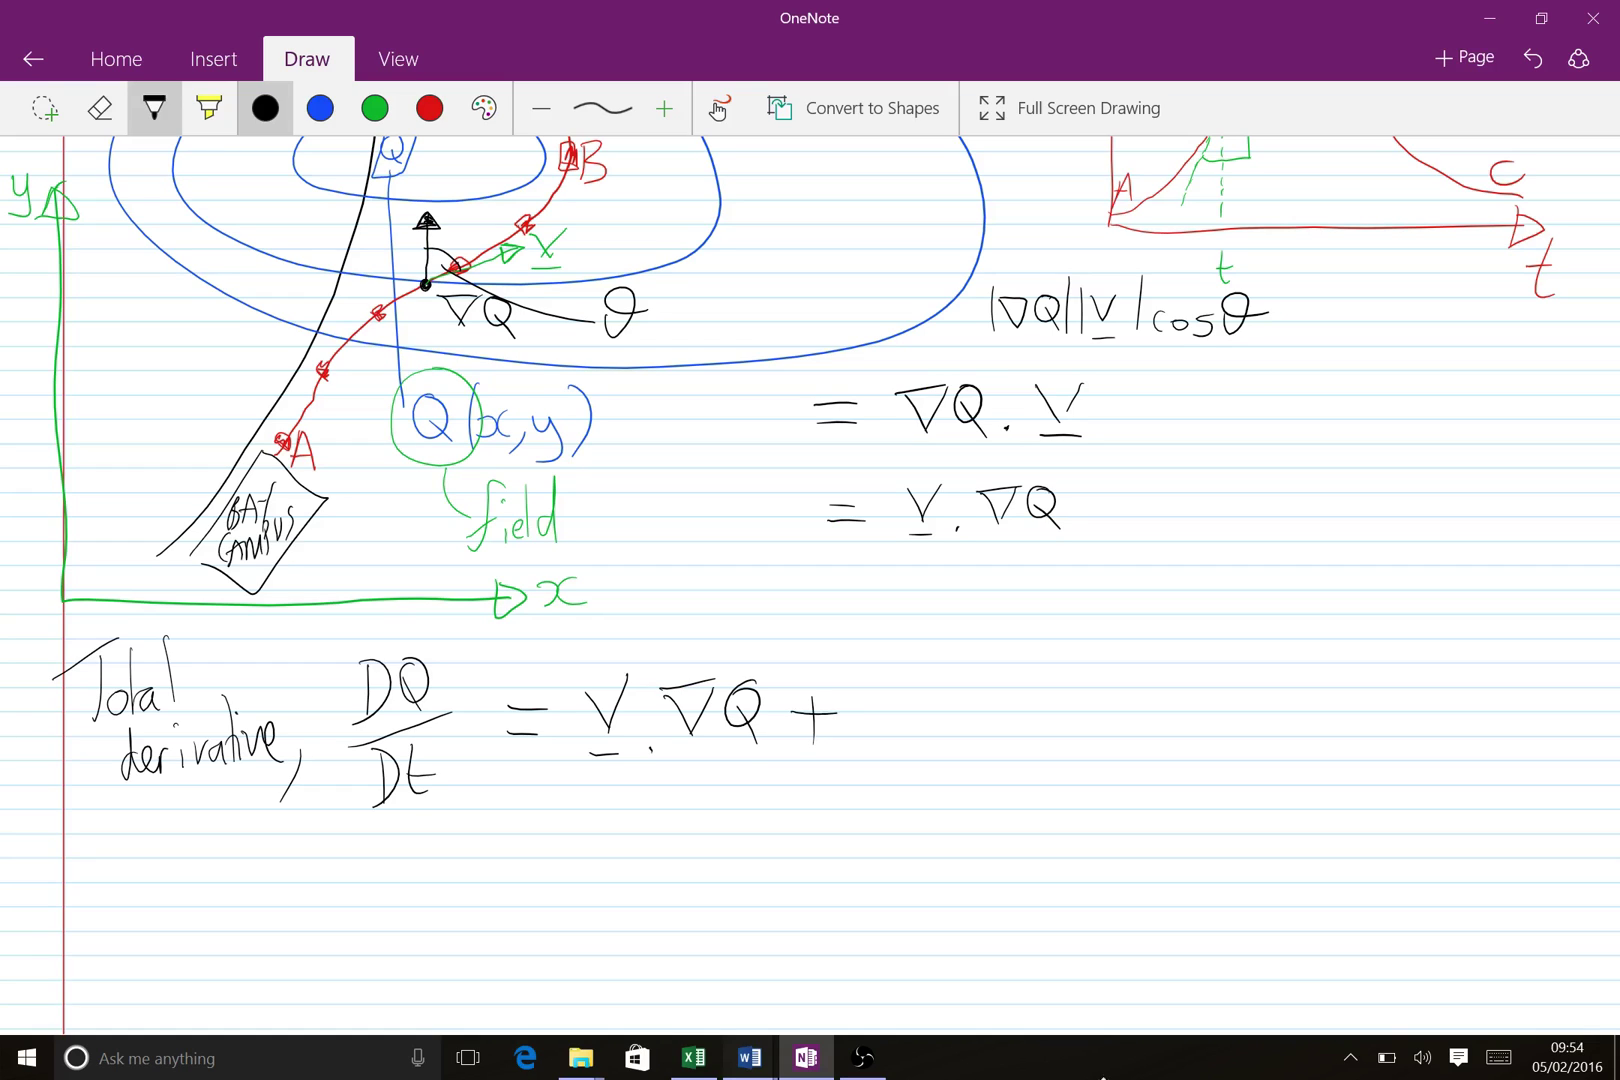
Add ∂Q/∂t evaluated at fixed x,y, and circle the dot at the arrow's base
mouse_move(946, 690)
mouse_down()
mouse_move(947, 655)
mouse_move(983, 655)
mouse_move(990, 714)
mouse_up()
mouse_move(914, 721)
mouse_down()
mouse_move(990, 720)
mouse_move(932, 765)
mouse_move(944, 752)
mouse_up()
drag(962, 730, 978, 772)
drag(950, 752, 979, 748)
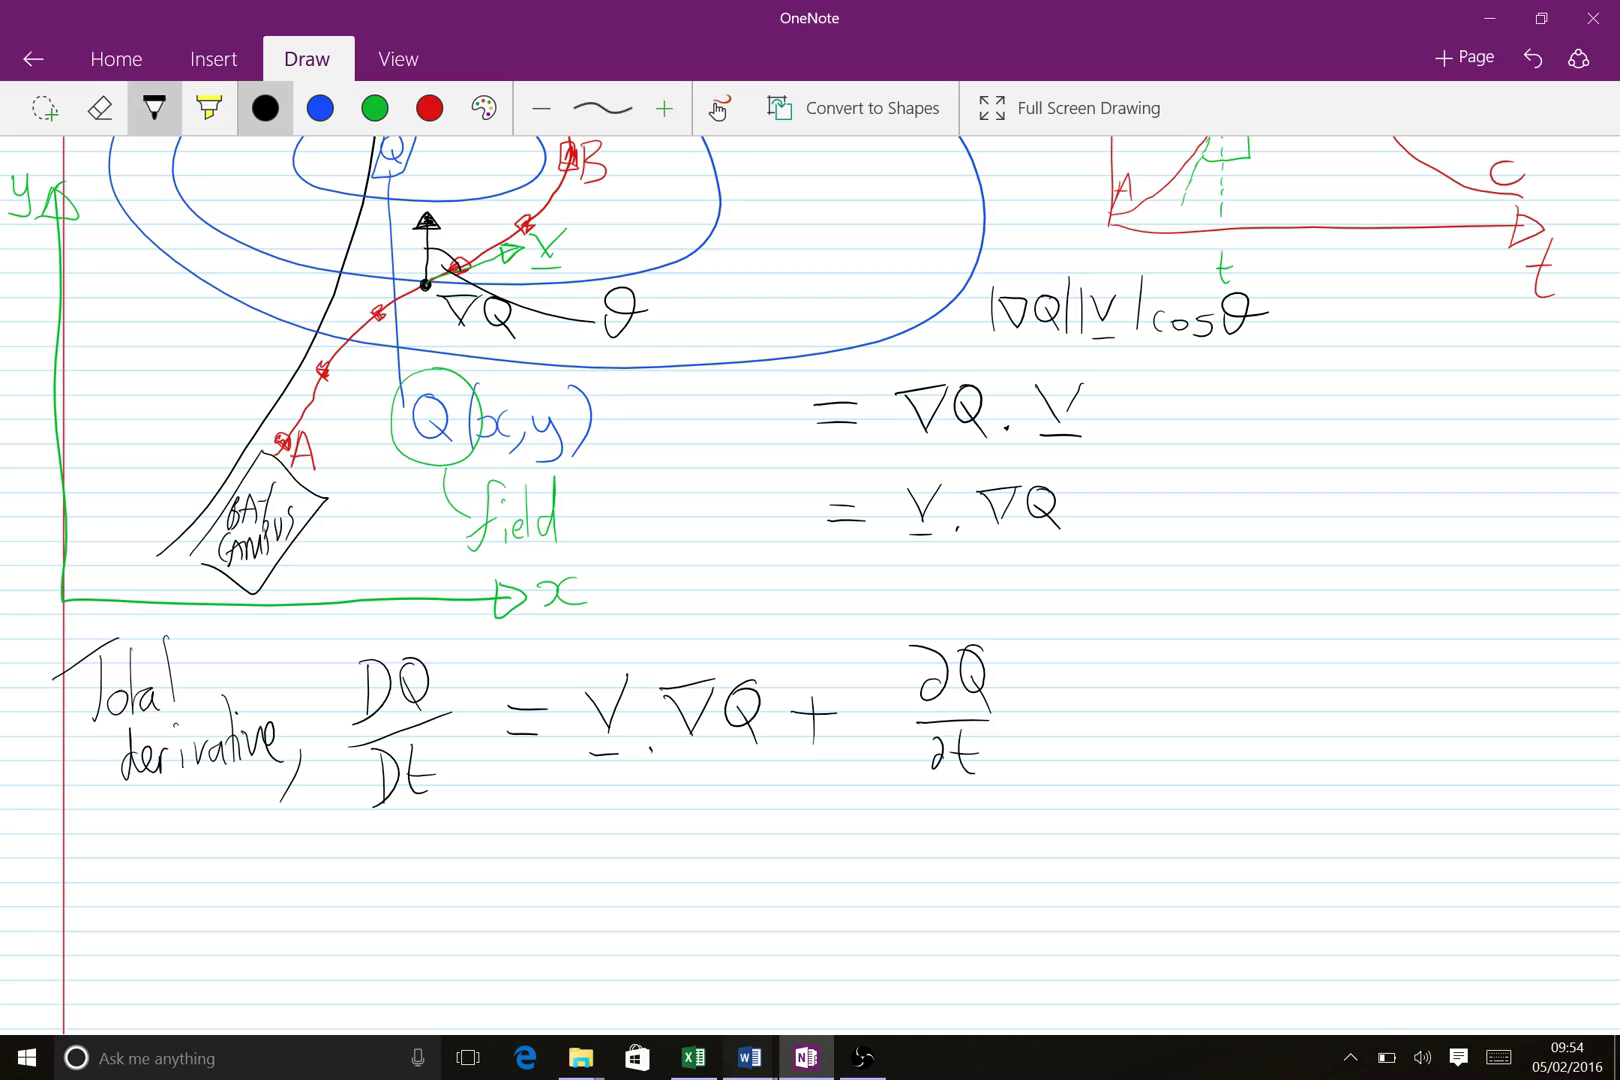
mouse_move(999, 624)
mouse_down()
mouse_move(999, 784)
mouse_move(1027, 794)
mouse_up()
drag(1045, 758, 1040, 817)
drag(430, 272, 416, 292)
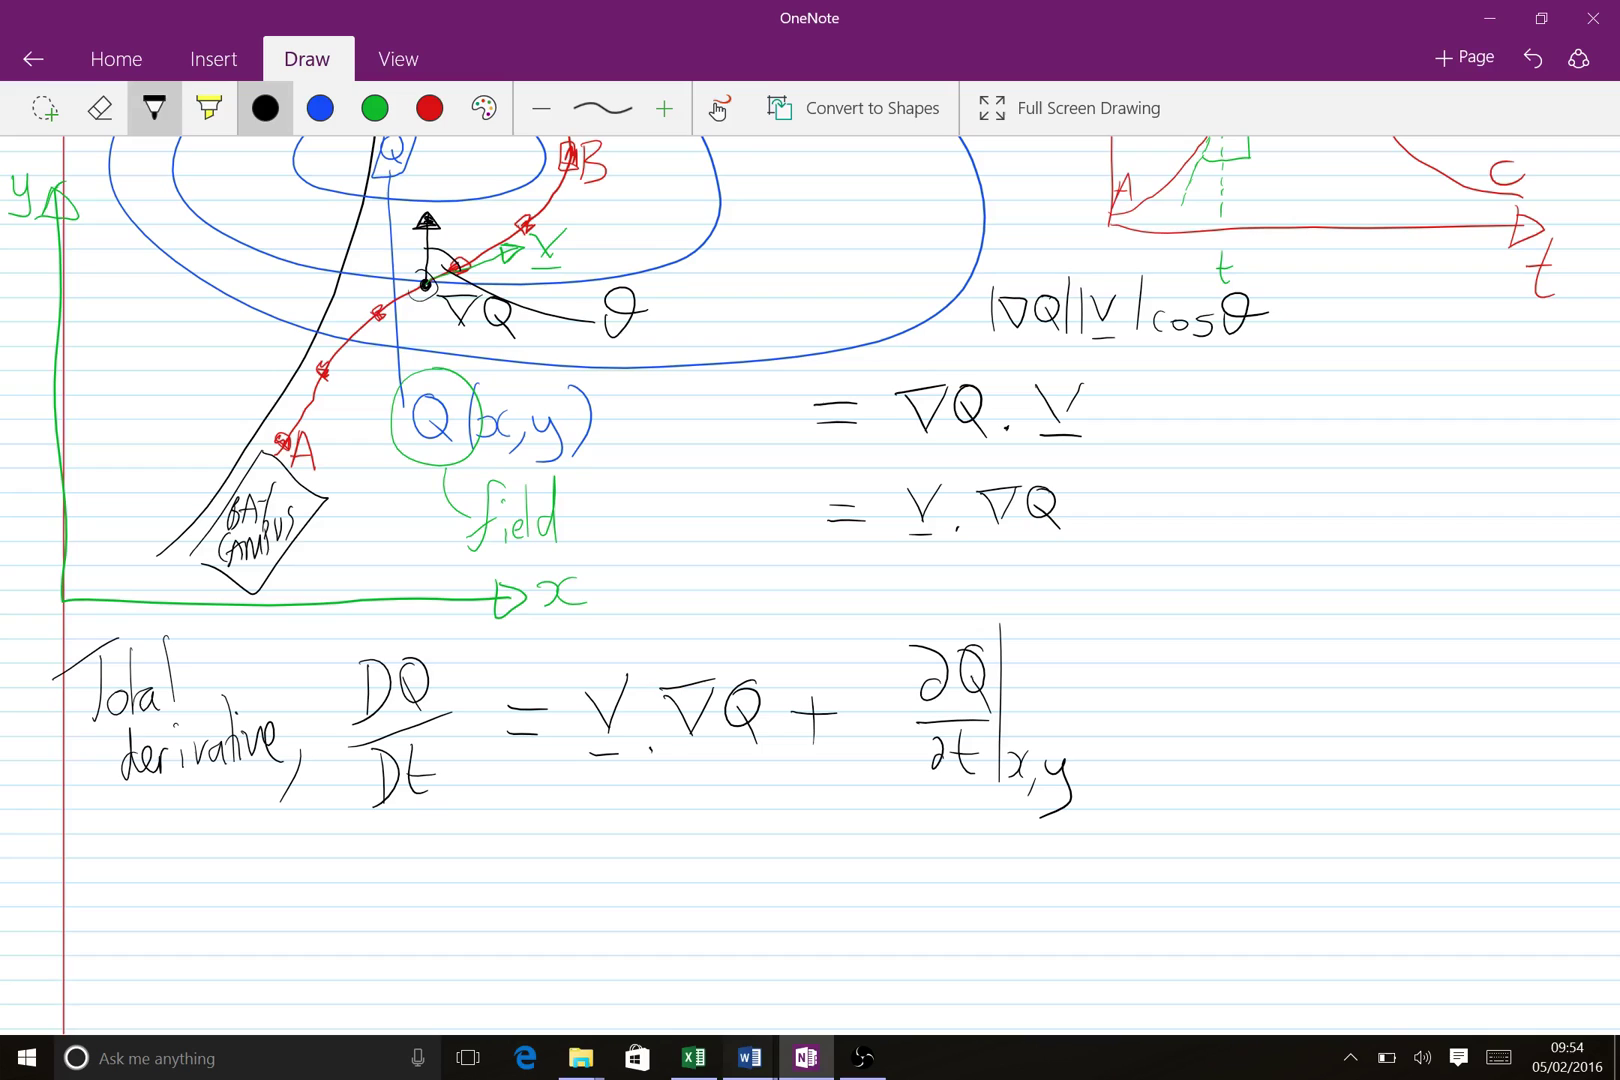
Brace the v·∇Q term in red and label it 'convective component'
click(429, 108)
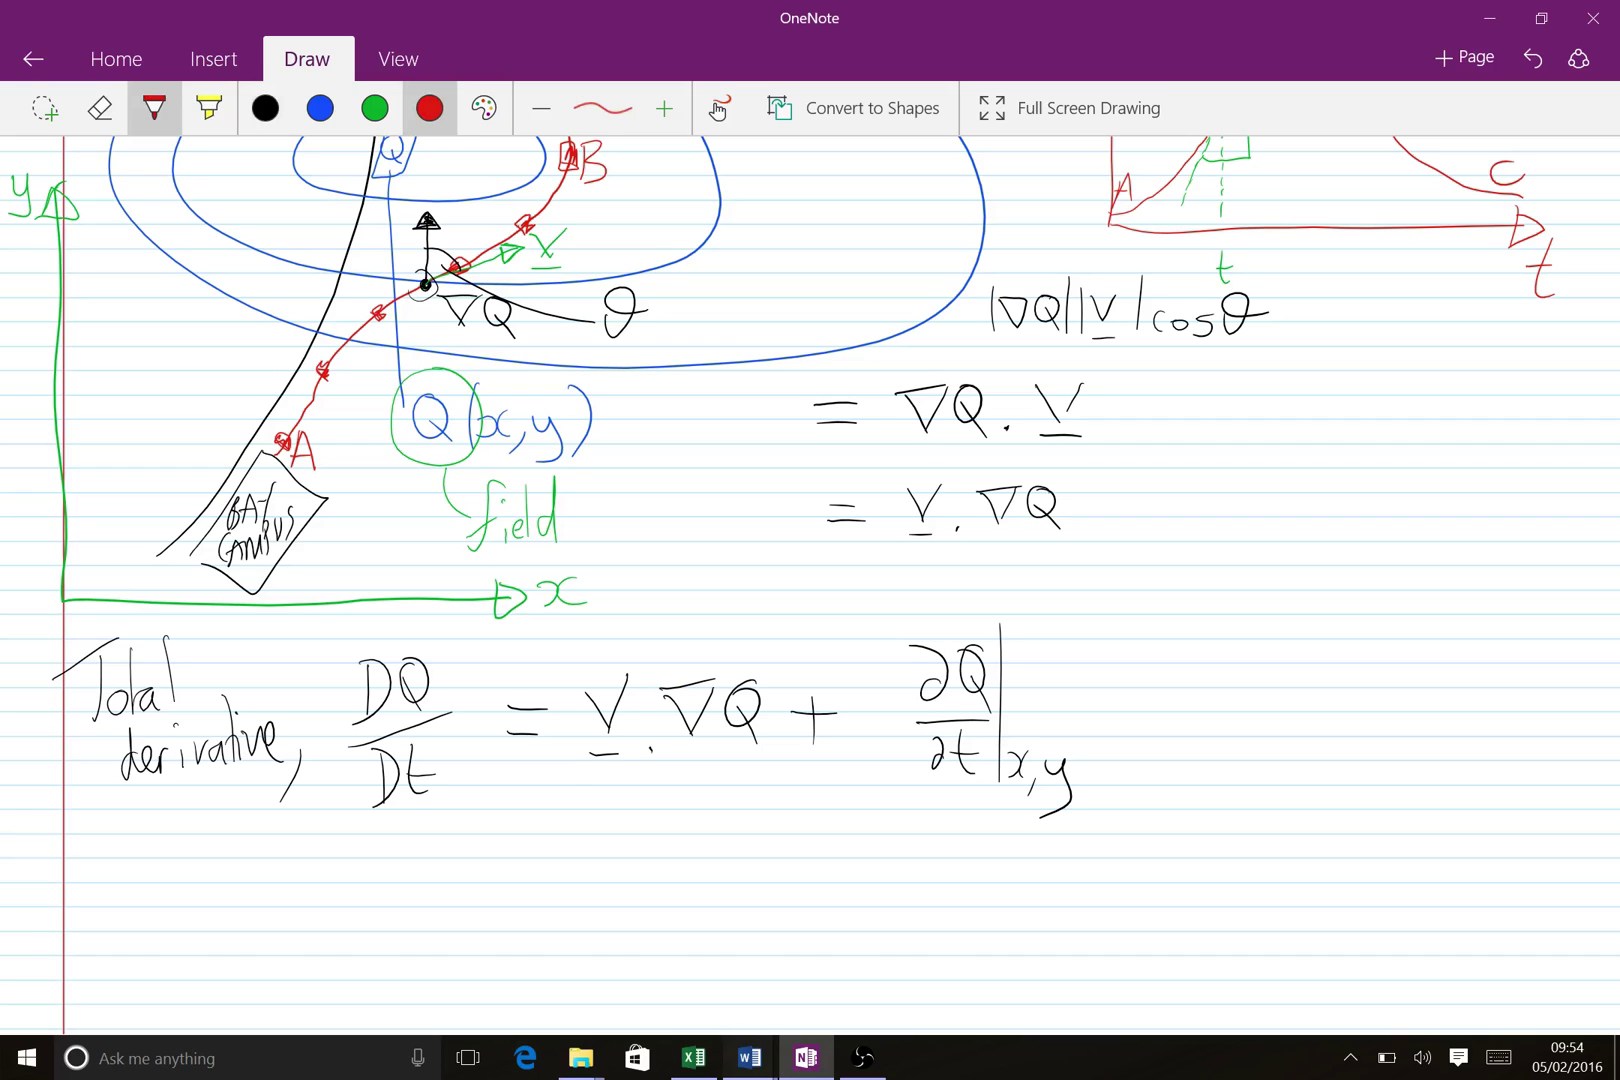
mouse_move(568, 795)
mouse_down()
mouse_move(667, 832)
mouse_move(761, 801)
mouse_up()
mouse_move(592, 855)
mouse_down()
mouse_move(588, 882)
mouse_move(683, 855)
mouse_move(732, 868)
mouse_up()
mouse_move(640, 906)
mouse_down()
mouse_move(675, 916)
mouse_move(684, 960)
mouse_move(691, 908)
mouse_move(758, 915)
mouse_up()
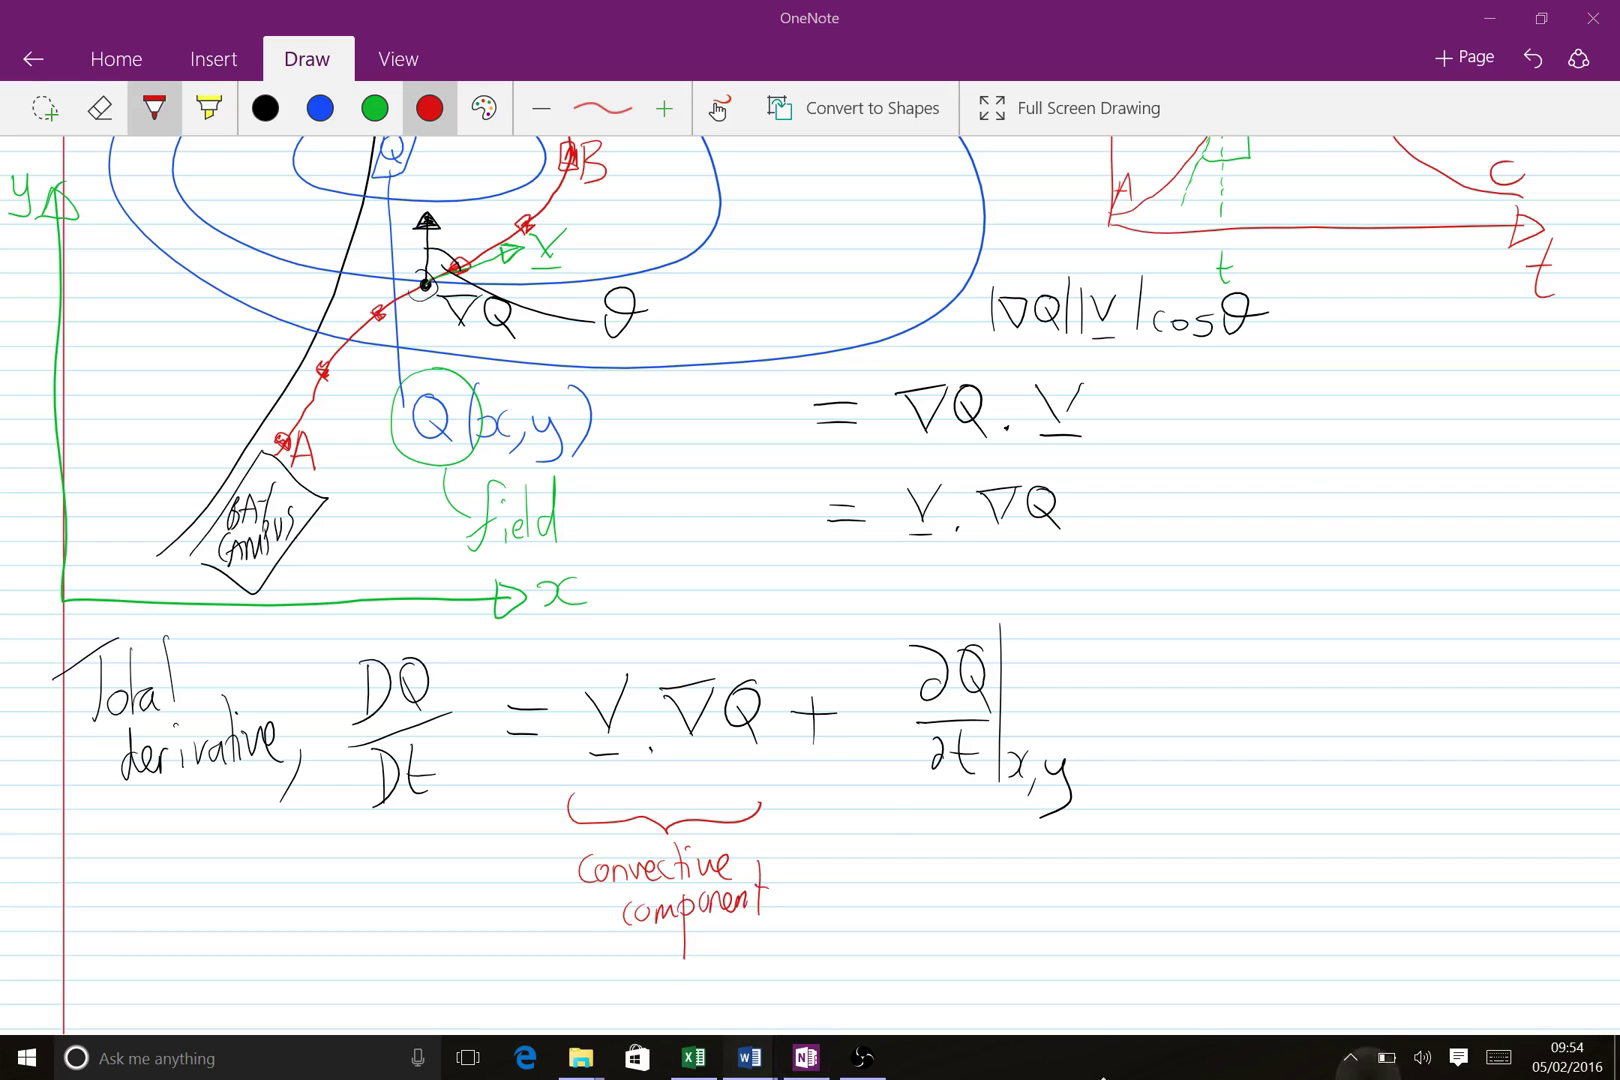
Brace the ∂Q/∂t term in red, label it 'time derivative', and erase a stray letter
mouse_move(892, 808)
mouse_down()
mouse_move(958, 828)
mouse_move(1114, 818)
mouse_up()
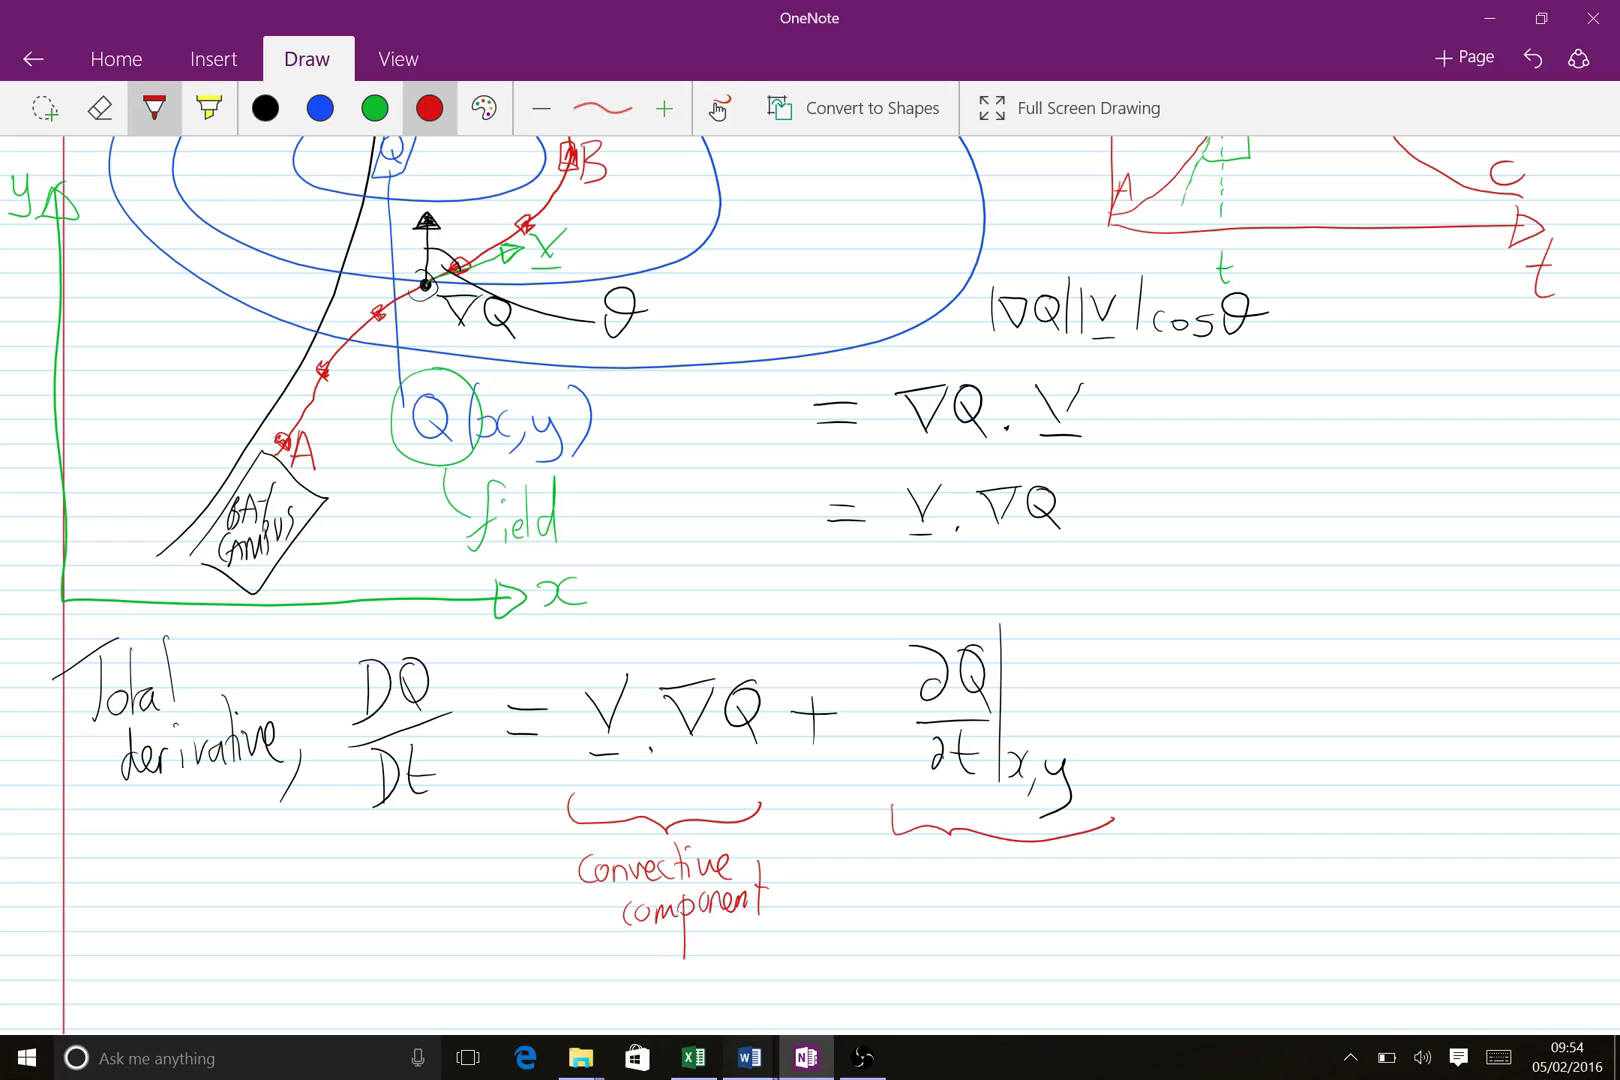
drag(932, 856, 930, 886)
mouse_move(914, 878)
mouse_down()
mouse_move(997, 868)
mouse_move(1003, 910)
mouse_move(1045, 888)
mouse_move(1072, 905)
mouse_move(1100, 878)
mouse_move(1114, 904)
mouse_up()
click(99, 108)
click(154, 108)
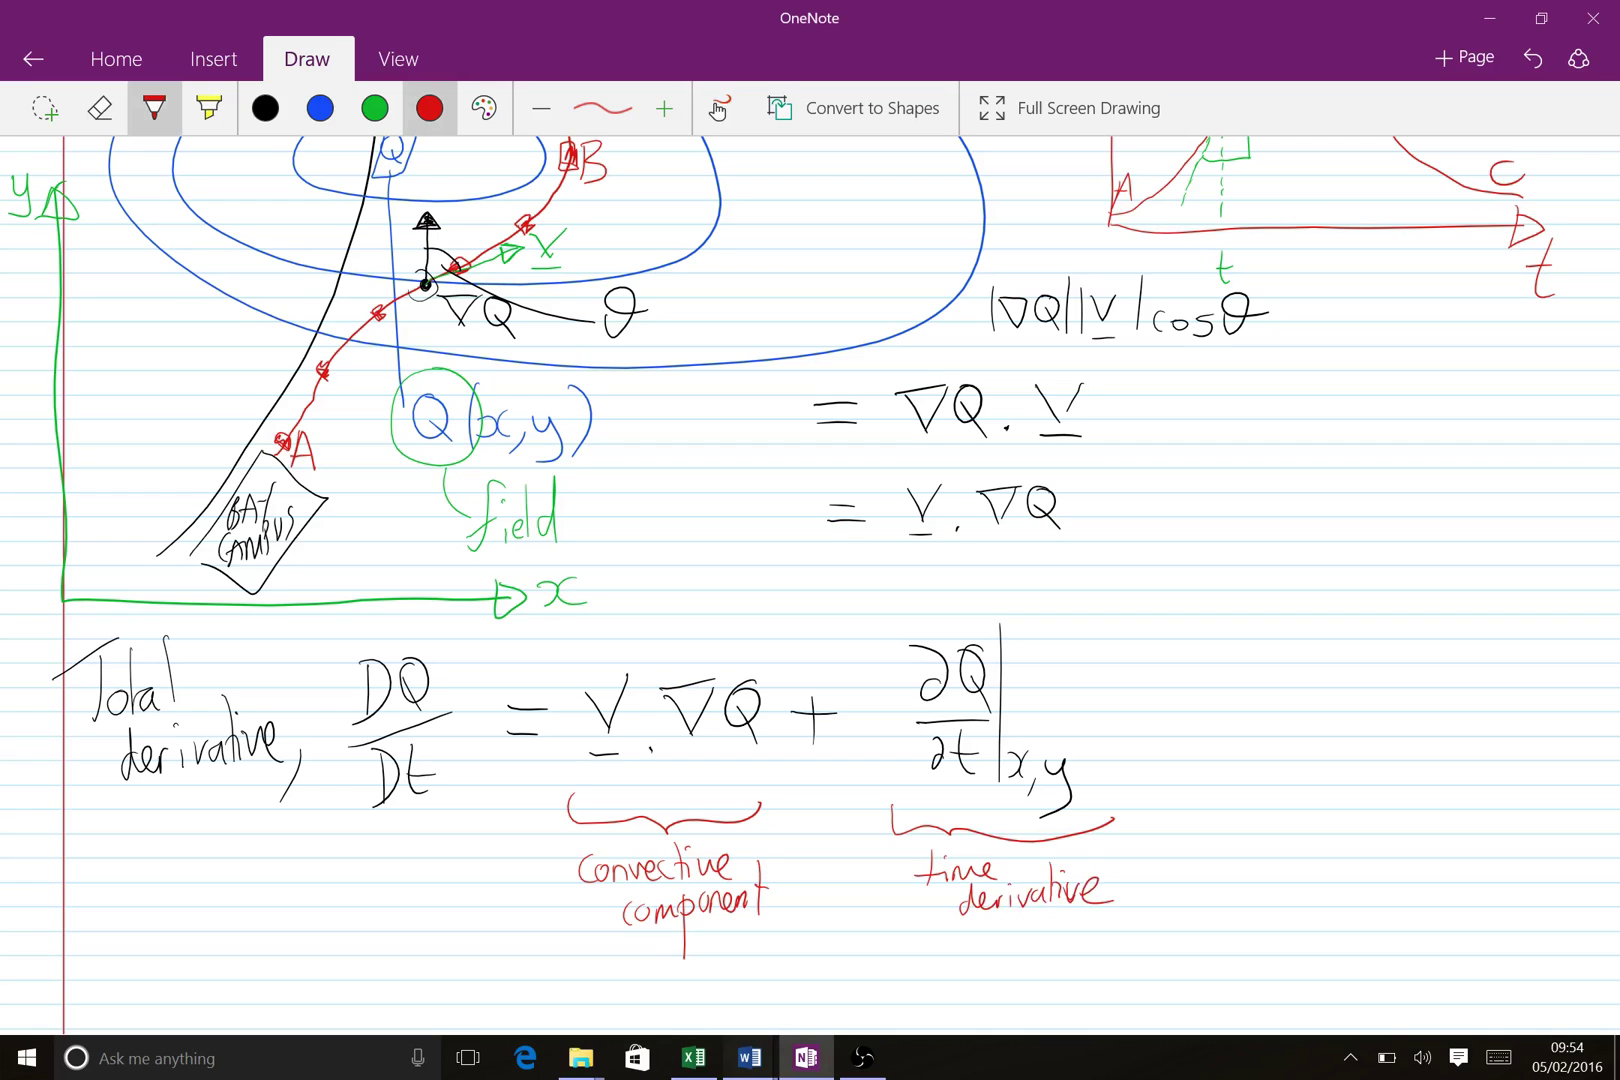
Circle the Q in both ∇Q and ∂Q in red
scroll(810, 580, down, 4)
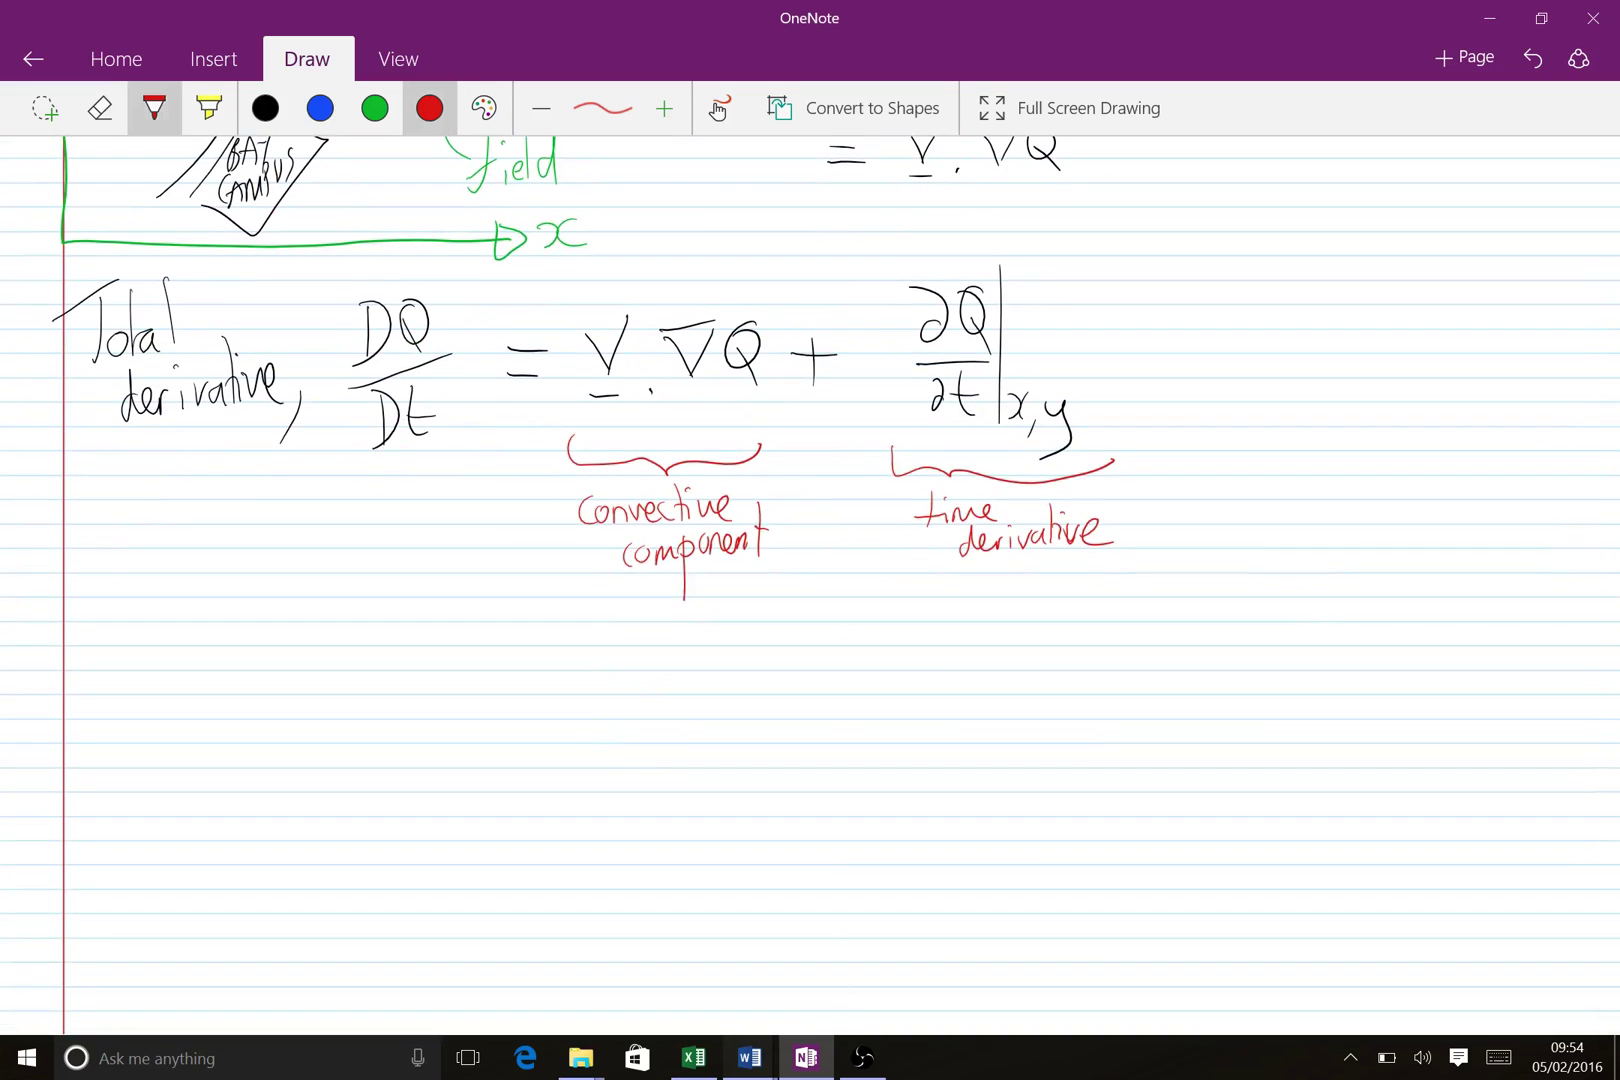
mouse_move(755, 297)
mouse_down()
mouse_move(720, 395)
mouse_move(760, 300)
mouse_up()
drag(1012, 260, 1005, 258)
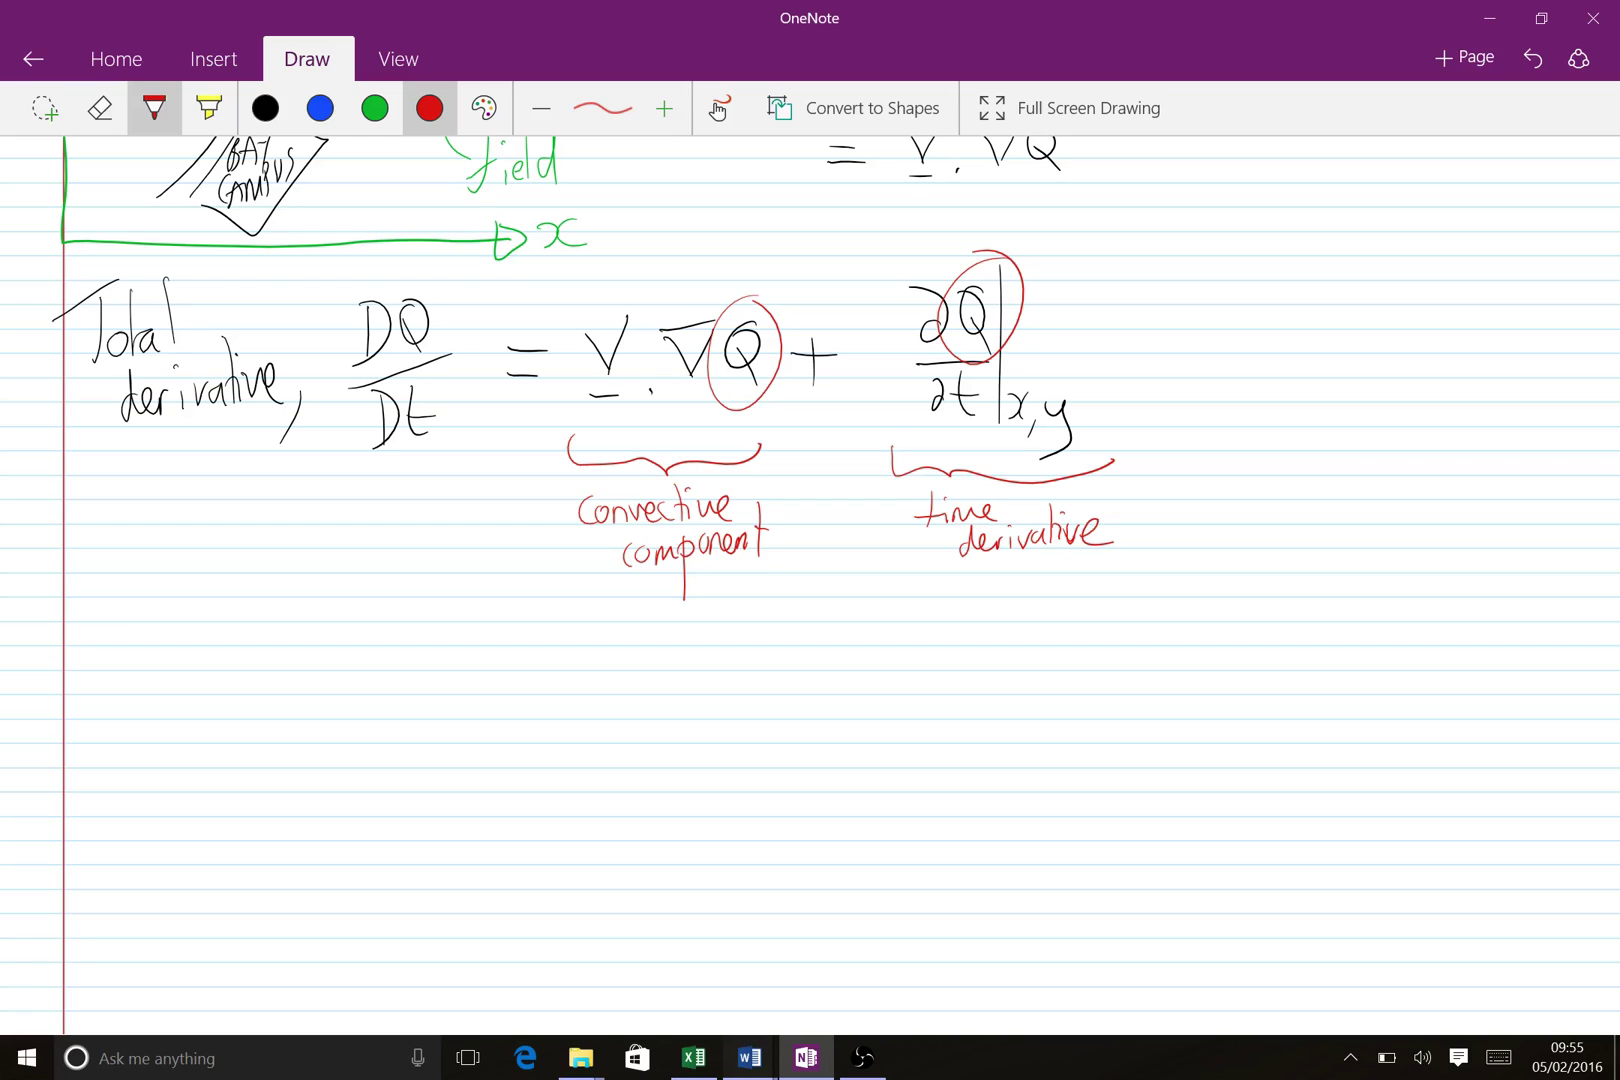
In black ink, start a new line with DQ/Dt followed by an equals sign
click(265, 108)
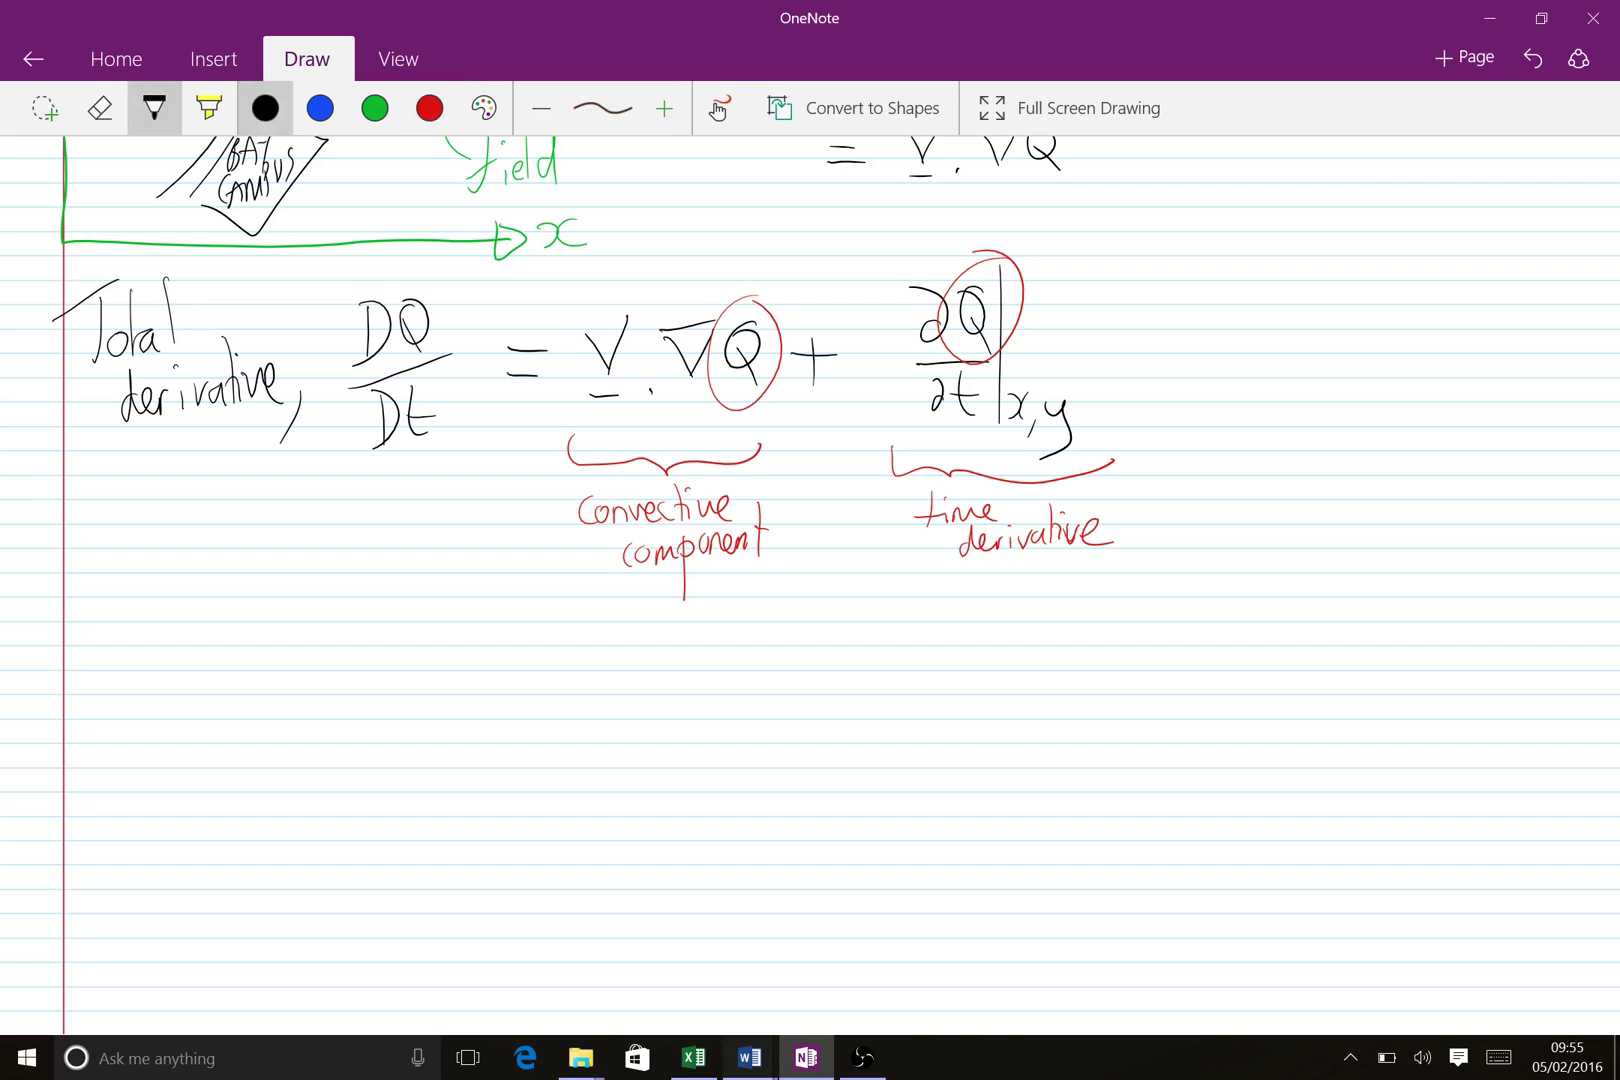
drag(371, 612, 368, 688)
drag(372, 613, 368, 688)
mouse_move(421, 617)
mouse_down()
mouse_move(411, 635)
mouse_move(430, 622)
mouse_up()
mouse_move(416, 632)
mouse_down()
mouse_move(445, 684)
mouse_move(377, 708)
mouse_move(441, 690)
mouse_move(388, 776)
mouse_up()
mouse_move(384, 726)
mouse_down()
mouse_move(407, 760)
mouse_move(386, 790)
mouse_up()
drag(420, 720, 436, 778)
drag(414, 742, 438, 738)
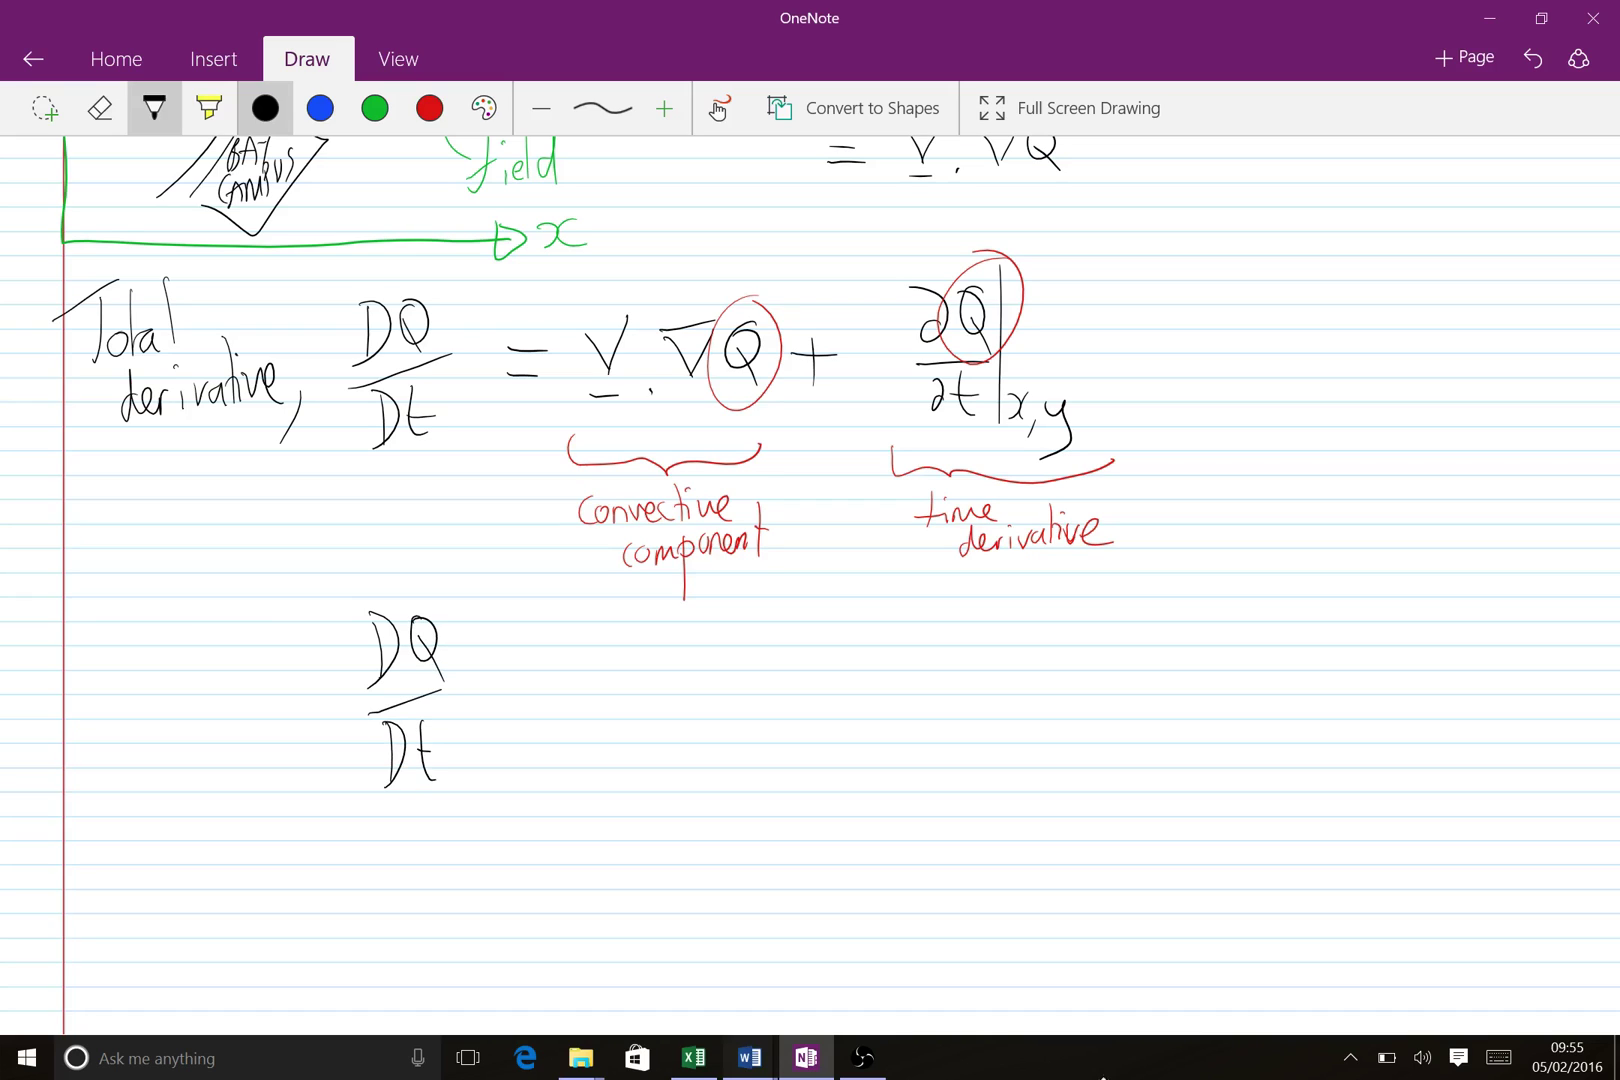
mouse_move(505, 691)
mouse_down()
mouse_move(537, 692)
mouse_move(543, 715)
mouse_up()
Complete the right-hand side as (∂/∂t + v·∇)Q
drag(630, 622, 627, 779)
mouse_move(655, 632)
mouse_down()
mouse_move(686, 680)
mouse_move(640, 744)
mouse_move(664, 746)
mouse_up()
mouse_move(656, 724)
mouse_down()
mouse_move(762, 689)
mouse_move(748, 713)
mouse_up()
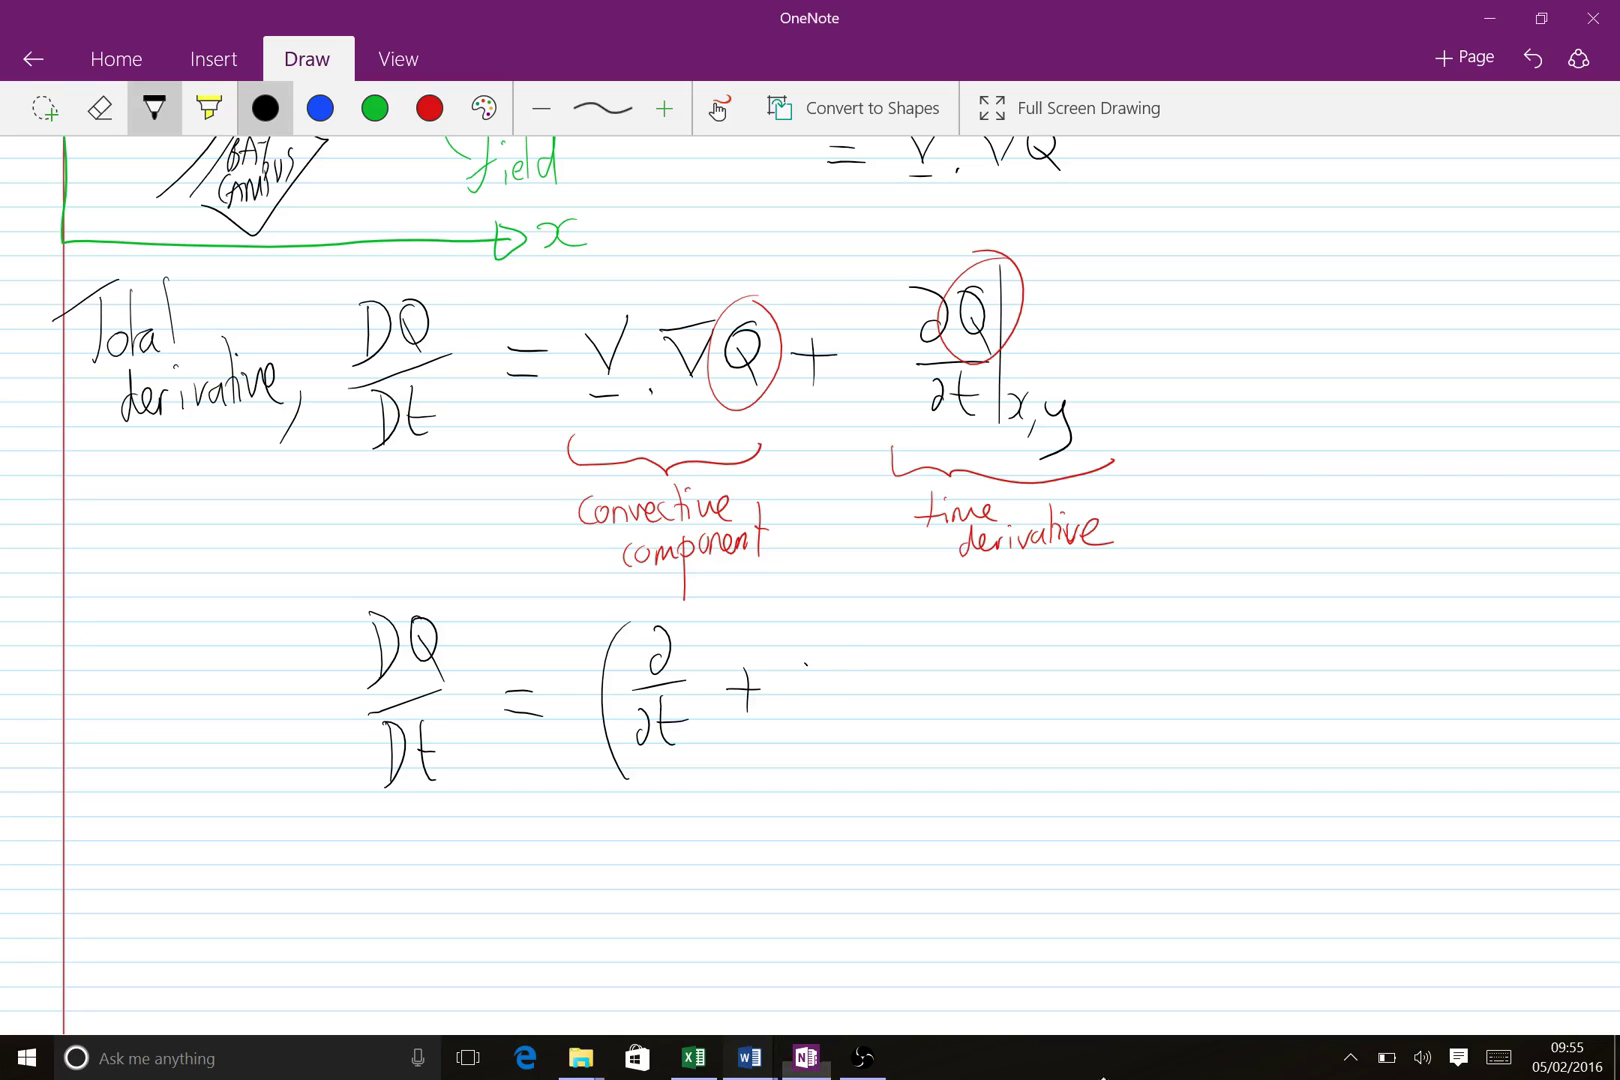
mouse_move(803, 658)
mouse_down()
mouse_move(808, 712)
mouse_move(792, 676)
mouse_up()
drag(763, 724, 794, 718)
click(814, 706)
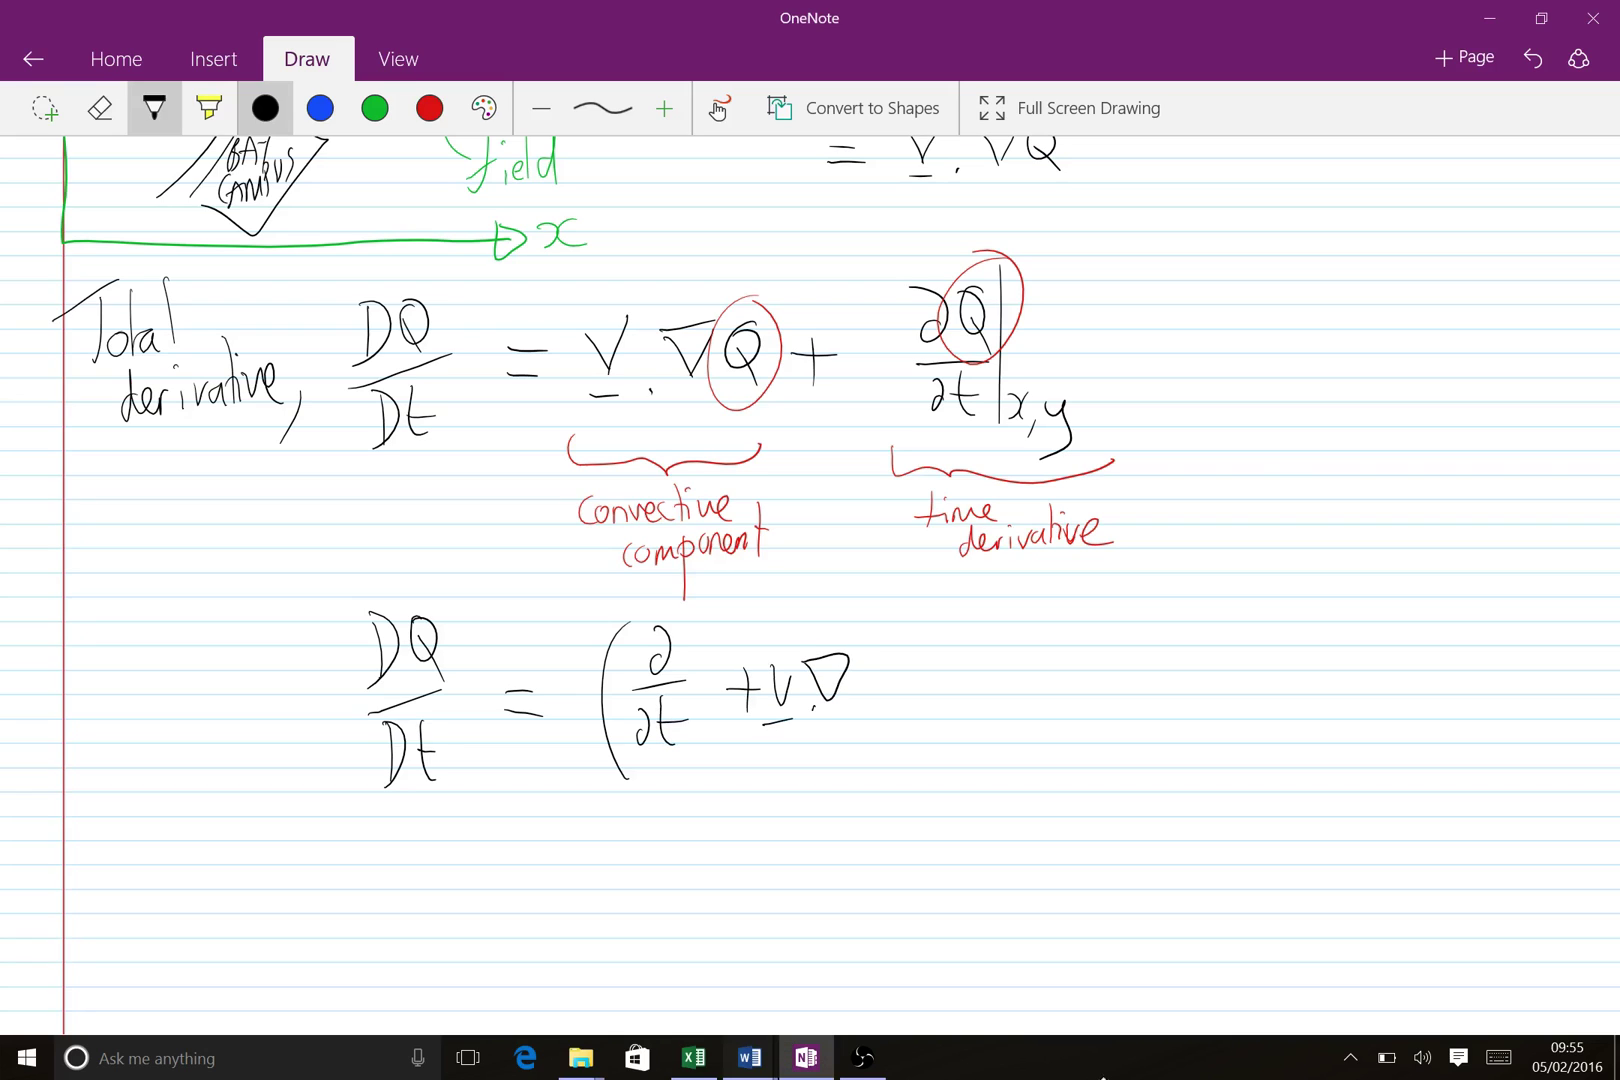
mouse_move(868, 607)
mouse_down()
mouse_move(894, 664)
mouse_move(871, 755)
mouse_up()
mouse_move(934, 656)
mouse_down()
mouse_move(915, 700)
mouse_move(937, 657)
mouse_up()
drag(926, 674, 956, 714)
Brace v·∇ and wavy-underline ∂/∂t in red; box V·∇Q and circle ∇ with a leader line in green
click(429, 107)
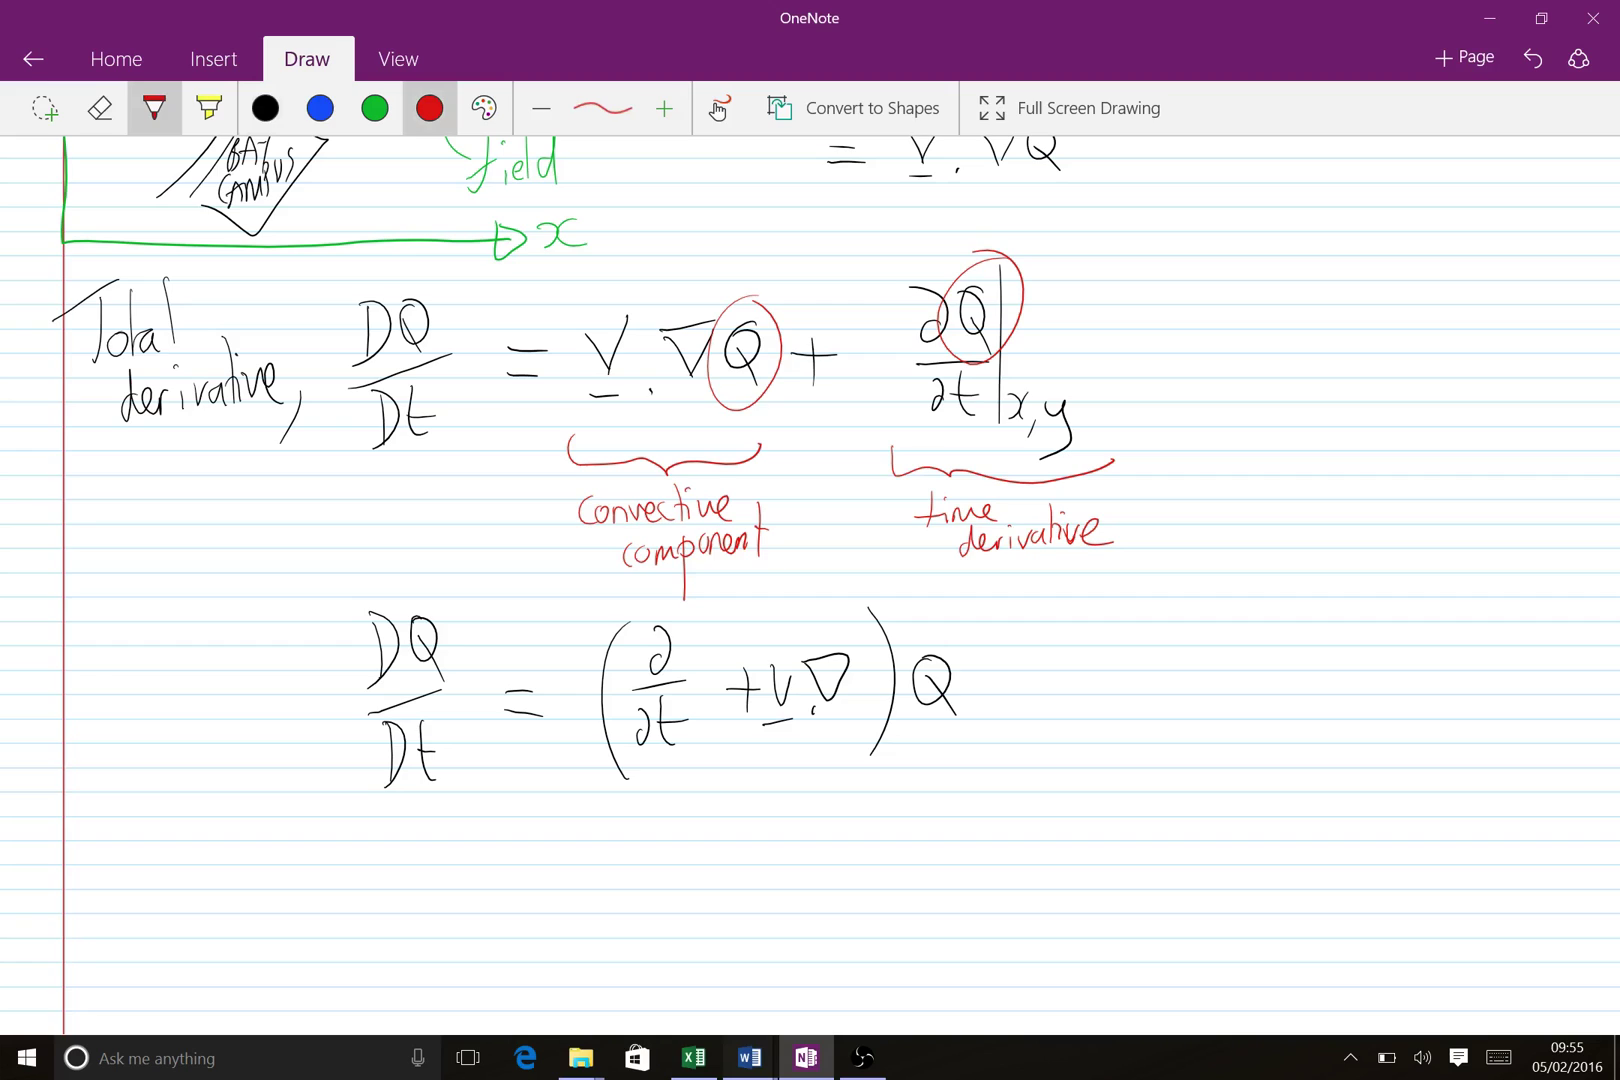
mouse_move(755, 742)
mouse_down()
mouse_move(818, 749)
mouse_move(862, 728)
mouse_up()
click(375, 107)
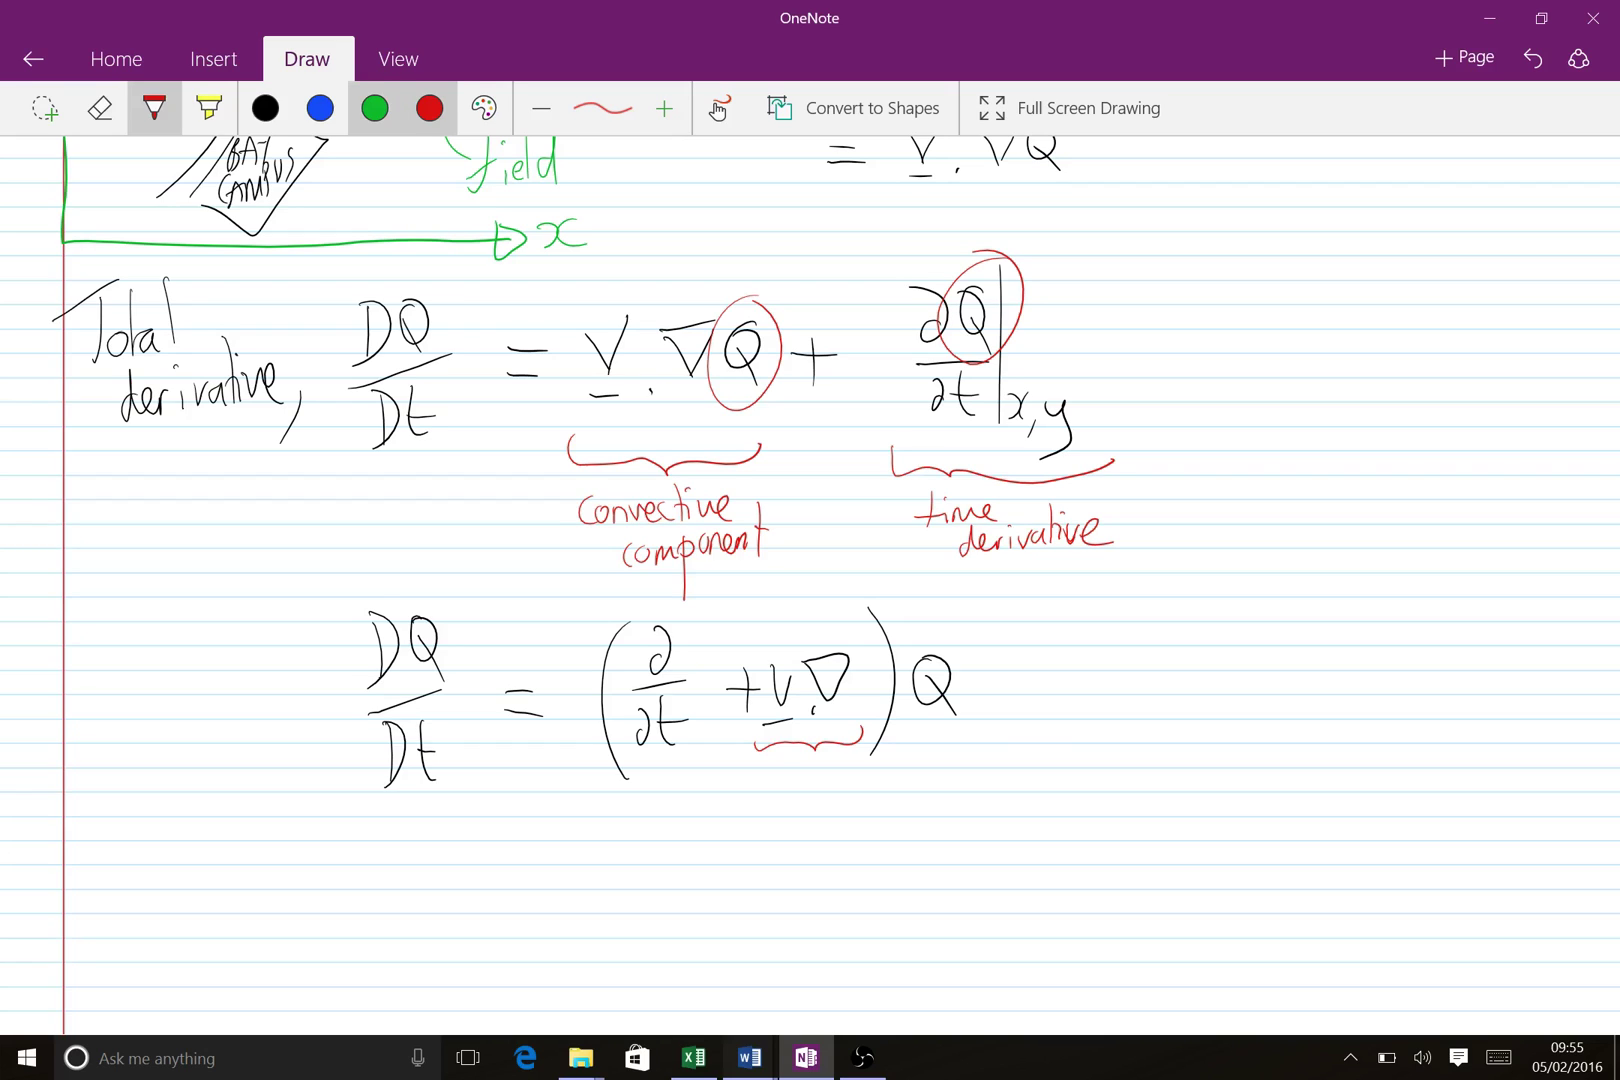
mouse_move(562, 296)
mouse_down()
mouse_move(560, 424)
mouse_move(773, 278)
mouse_move(791, 430)
mouse_move(557, 436)
mouse_up()
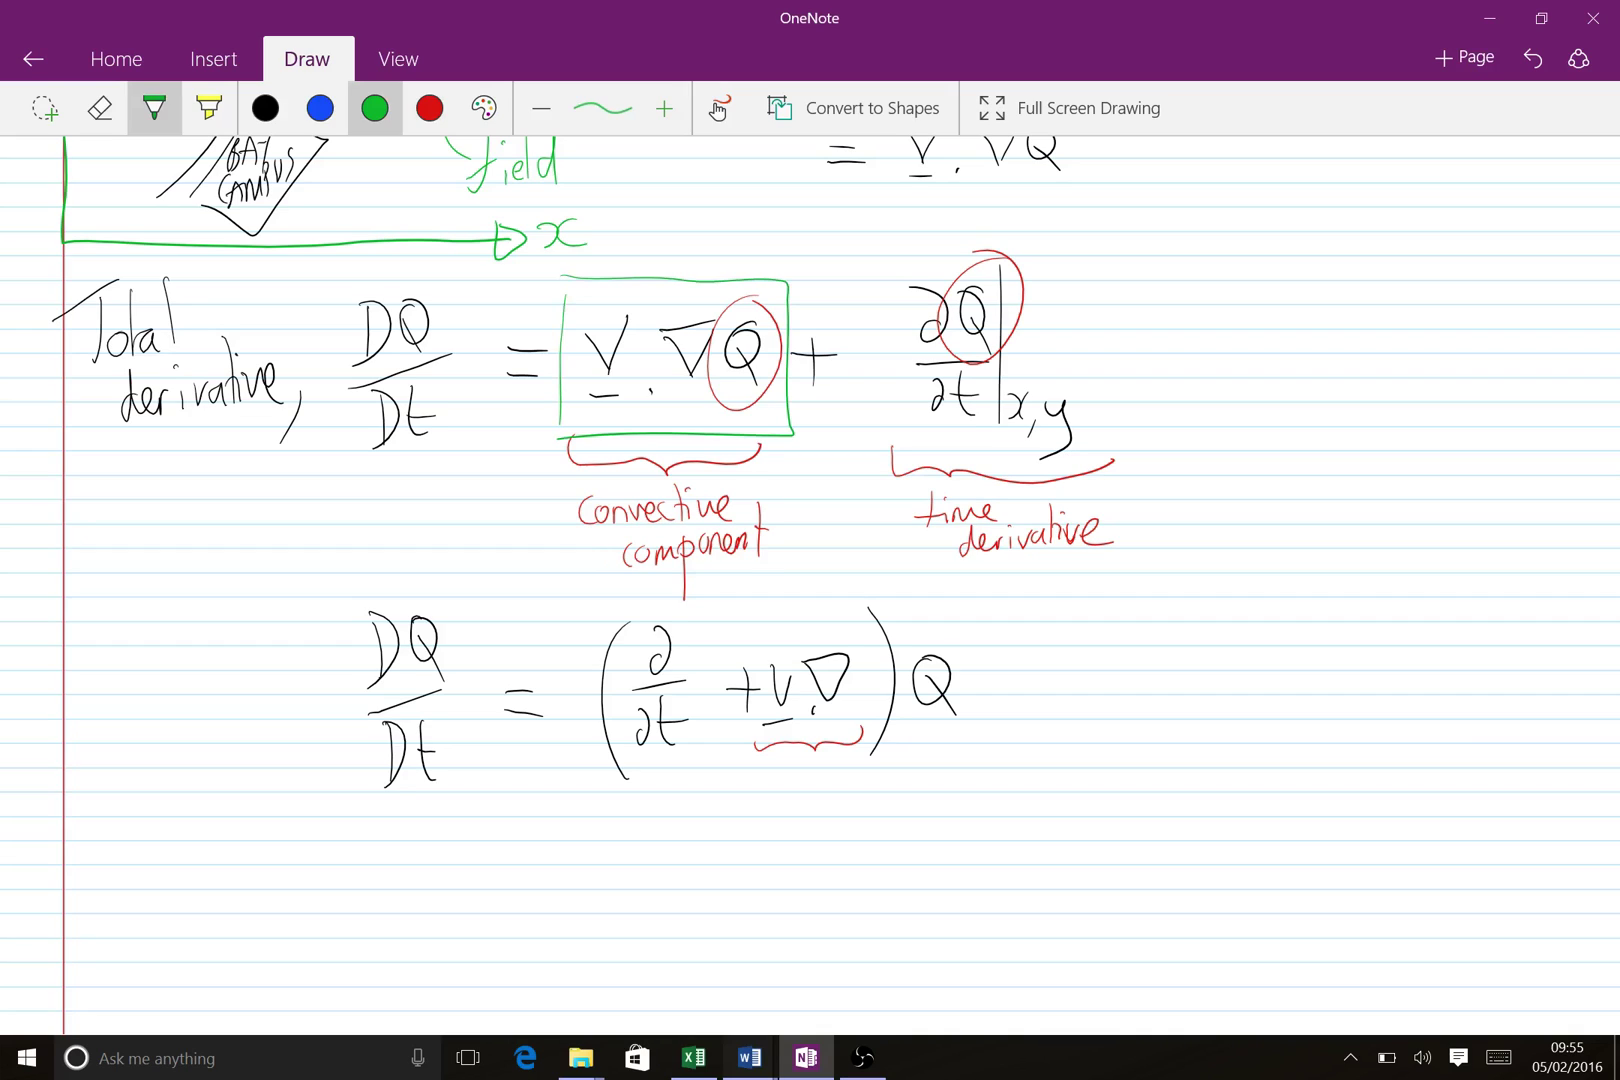
click(429, 107)
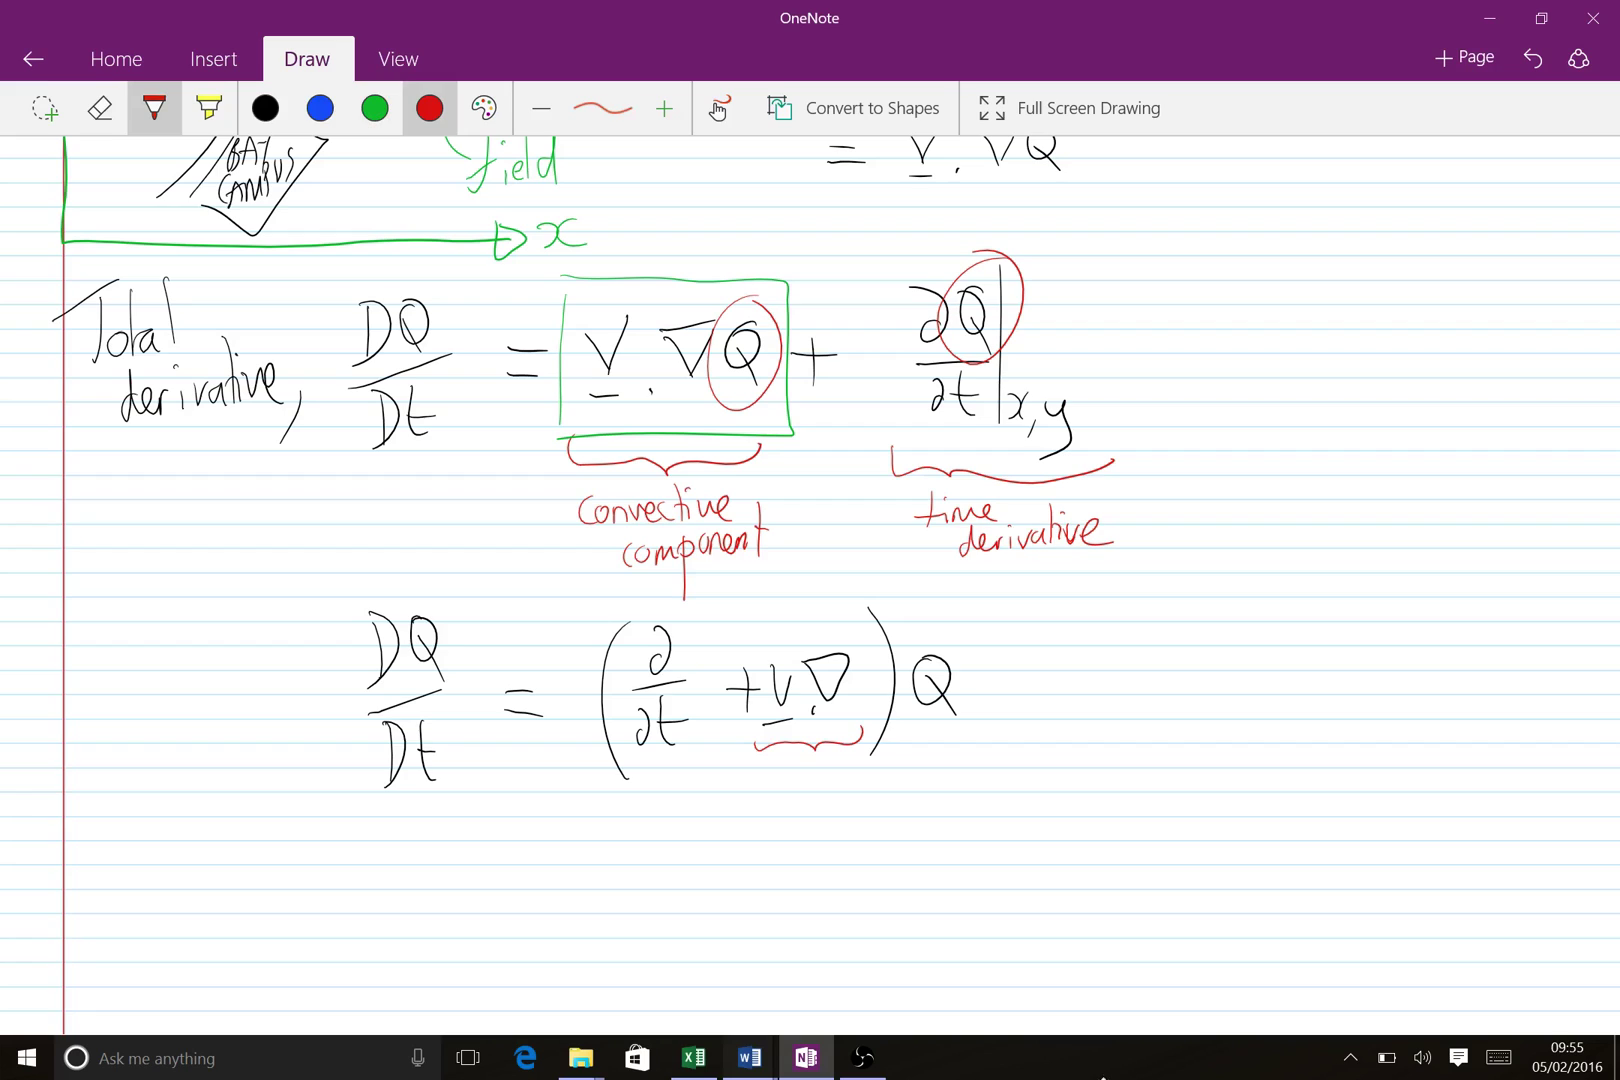
drag(621, 786, 862, 774)
click(375, 108)
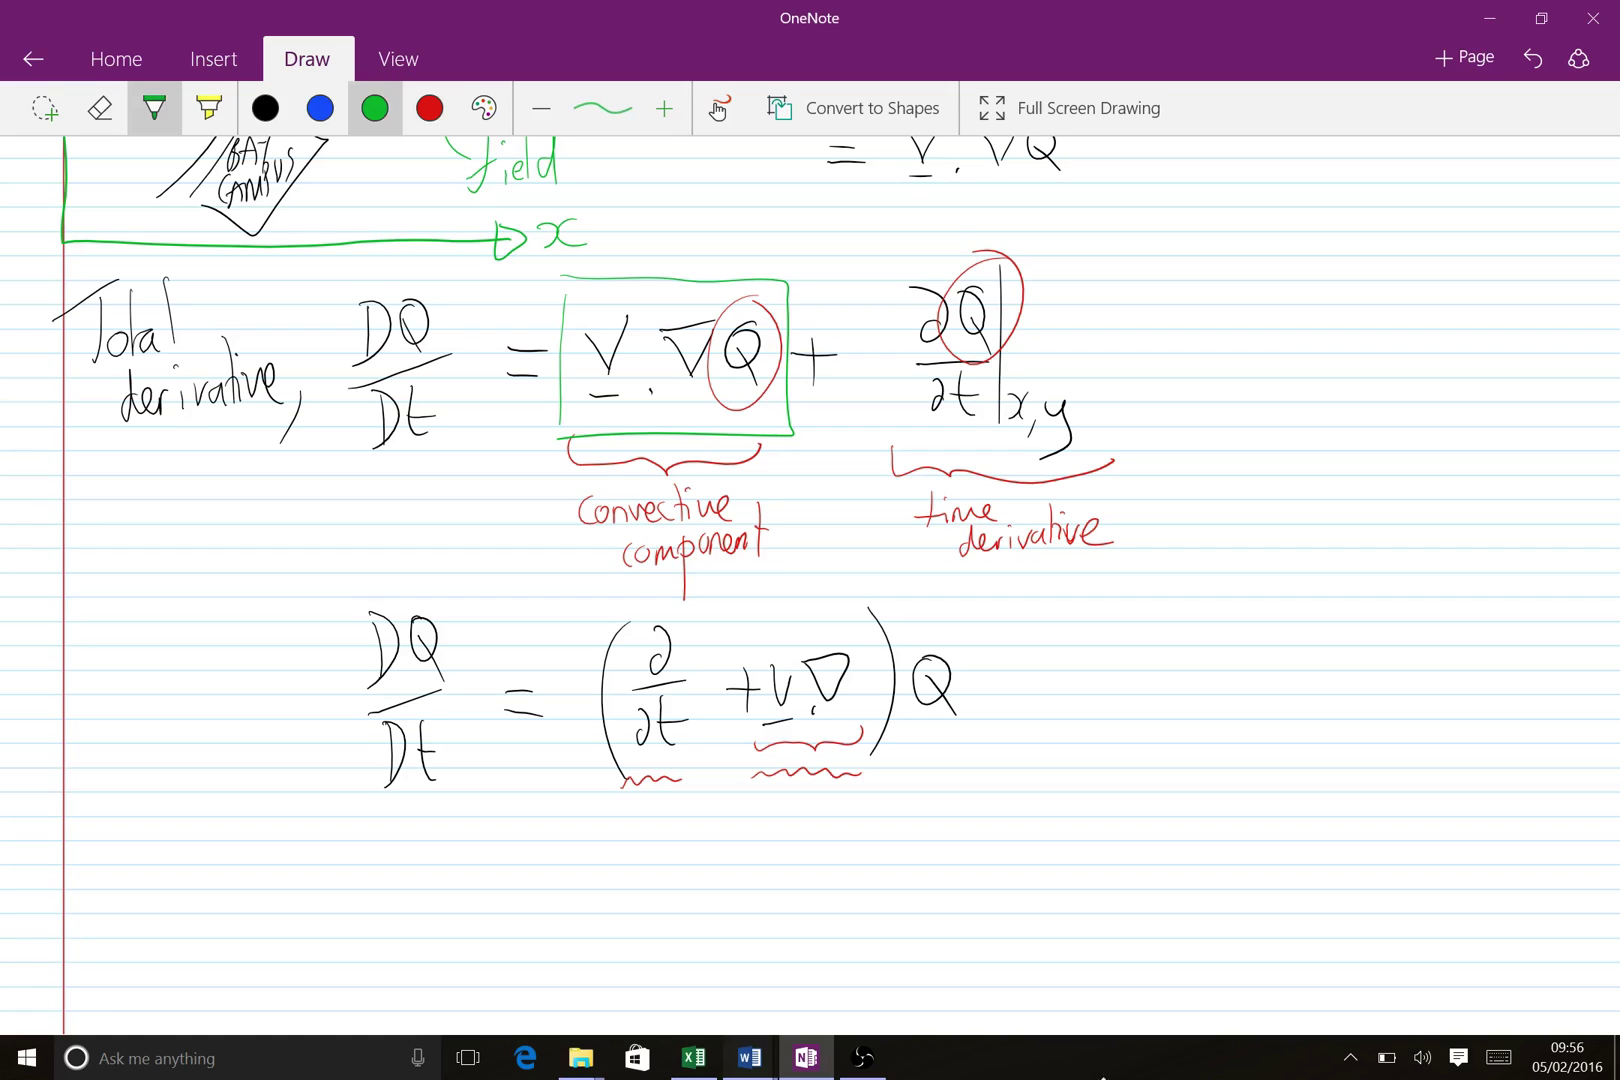
mouse_move(843, 637)
mouse_down()
mouse_move(803, 656)
mouse_move(810, 709)
mouse_move(860, 676)
mouse_move(847, 631)
mouse_move(1217, 597)
mouse_up()
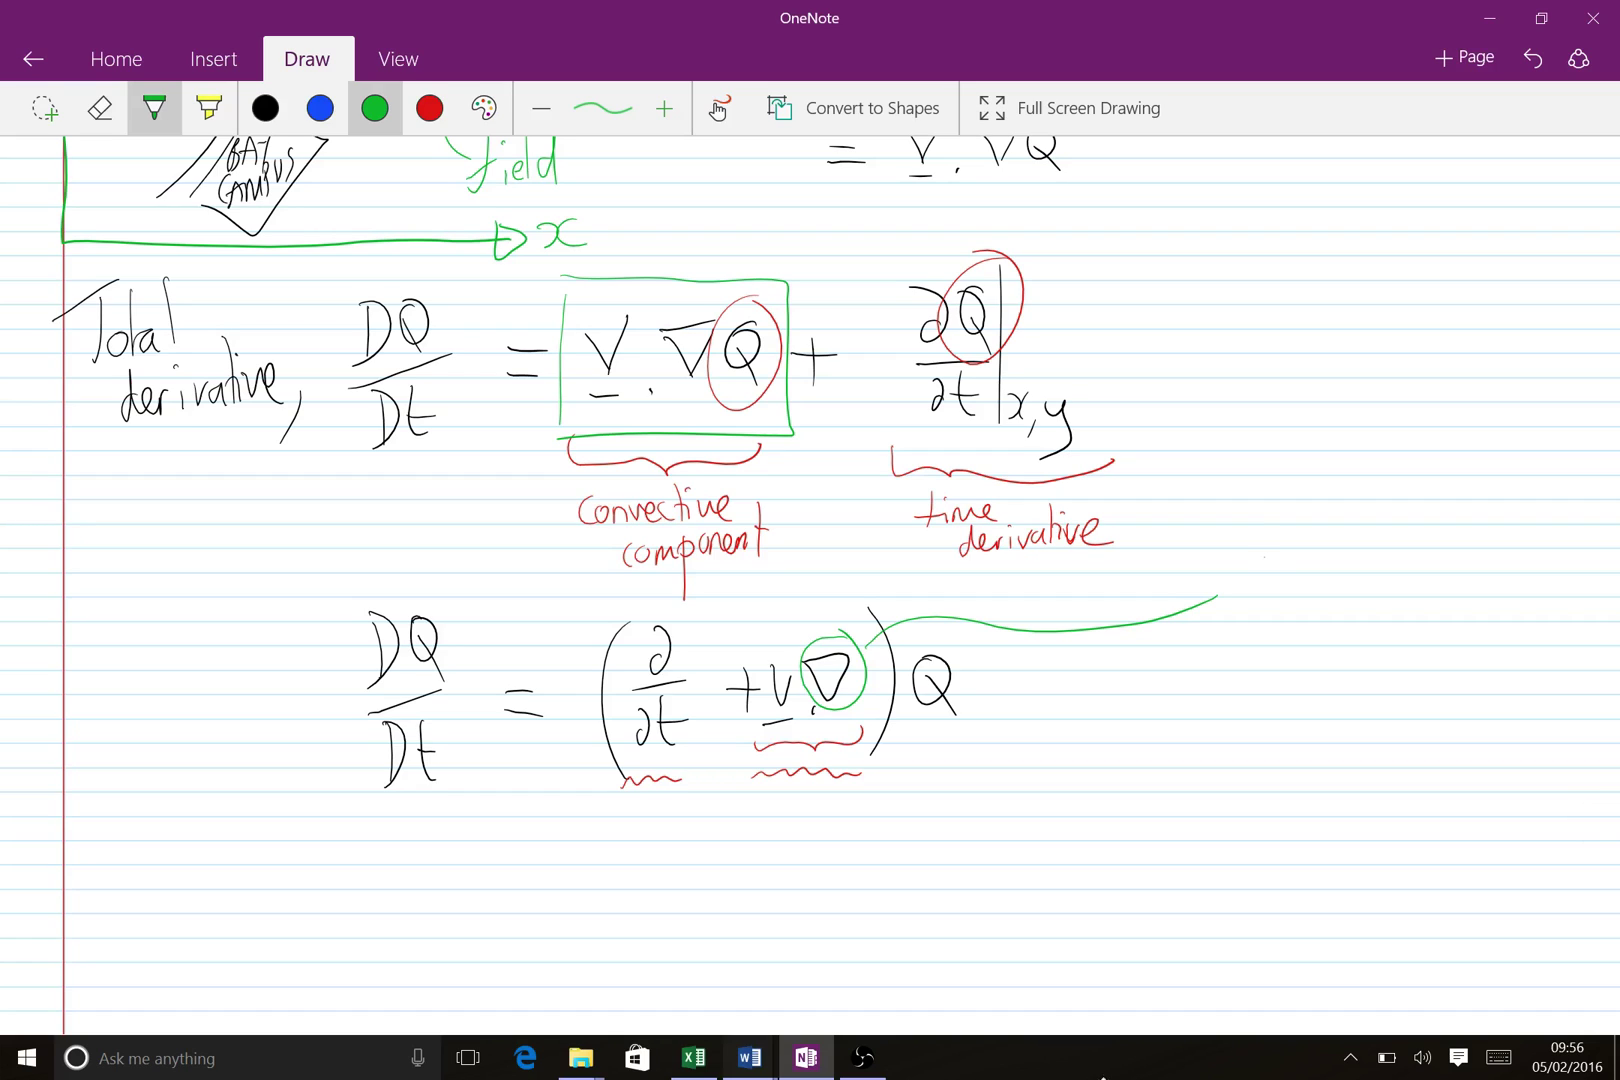
Write ∂/∂x i + ∂/∂y j in green at the end of the leader line from ∇
mouse_move(1261, 525)
mouse_down()
mouse_move(1290, 568)
mouse_move(1248, 616)
mouse_move(1255, 636)
mouse_move(1292, 636)
mouse_up()
mouse_move(1350, 573)
mouse_down()
mouse_move(1379, 569)
mouse_move(1367, 589)
mouse_up()
mouse_move(1432, 511)
mouse_down()
mouse_move(1422, 546)
mouse_move(1437, 566)
mouse_up()
drag(1400, 618, 1410, 582)
mouse_move(1417, 593)
mouse_down()
mouse_move(1434, 598)
mouse_move(1424, 641)
mouse_up()
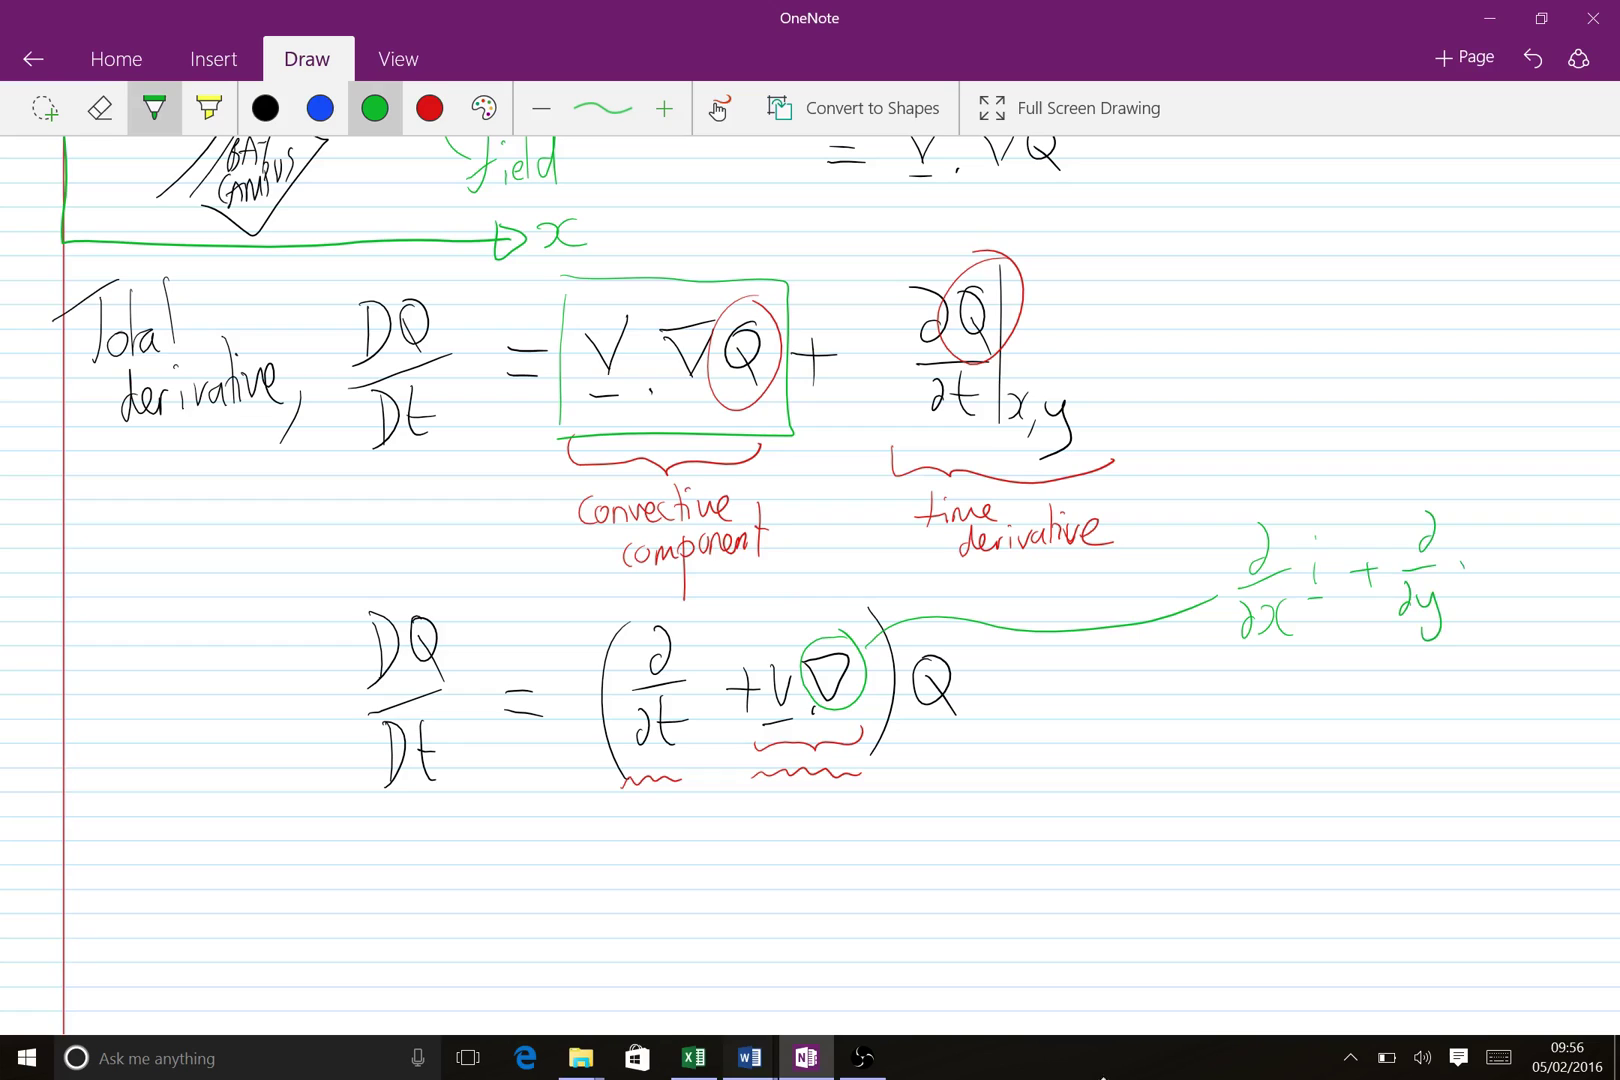
drag(1458, 566, 1462, 584)
drag(1451, 598, 1467, 596)
Circle the v in the lower equation in red and link it to V = (u,v)
click(429, 108)
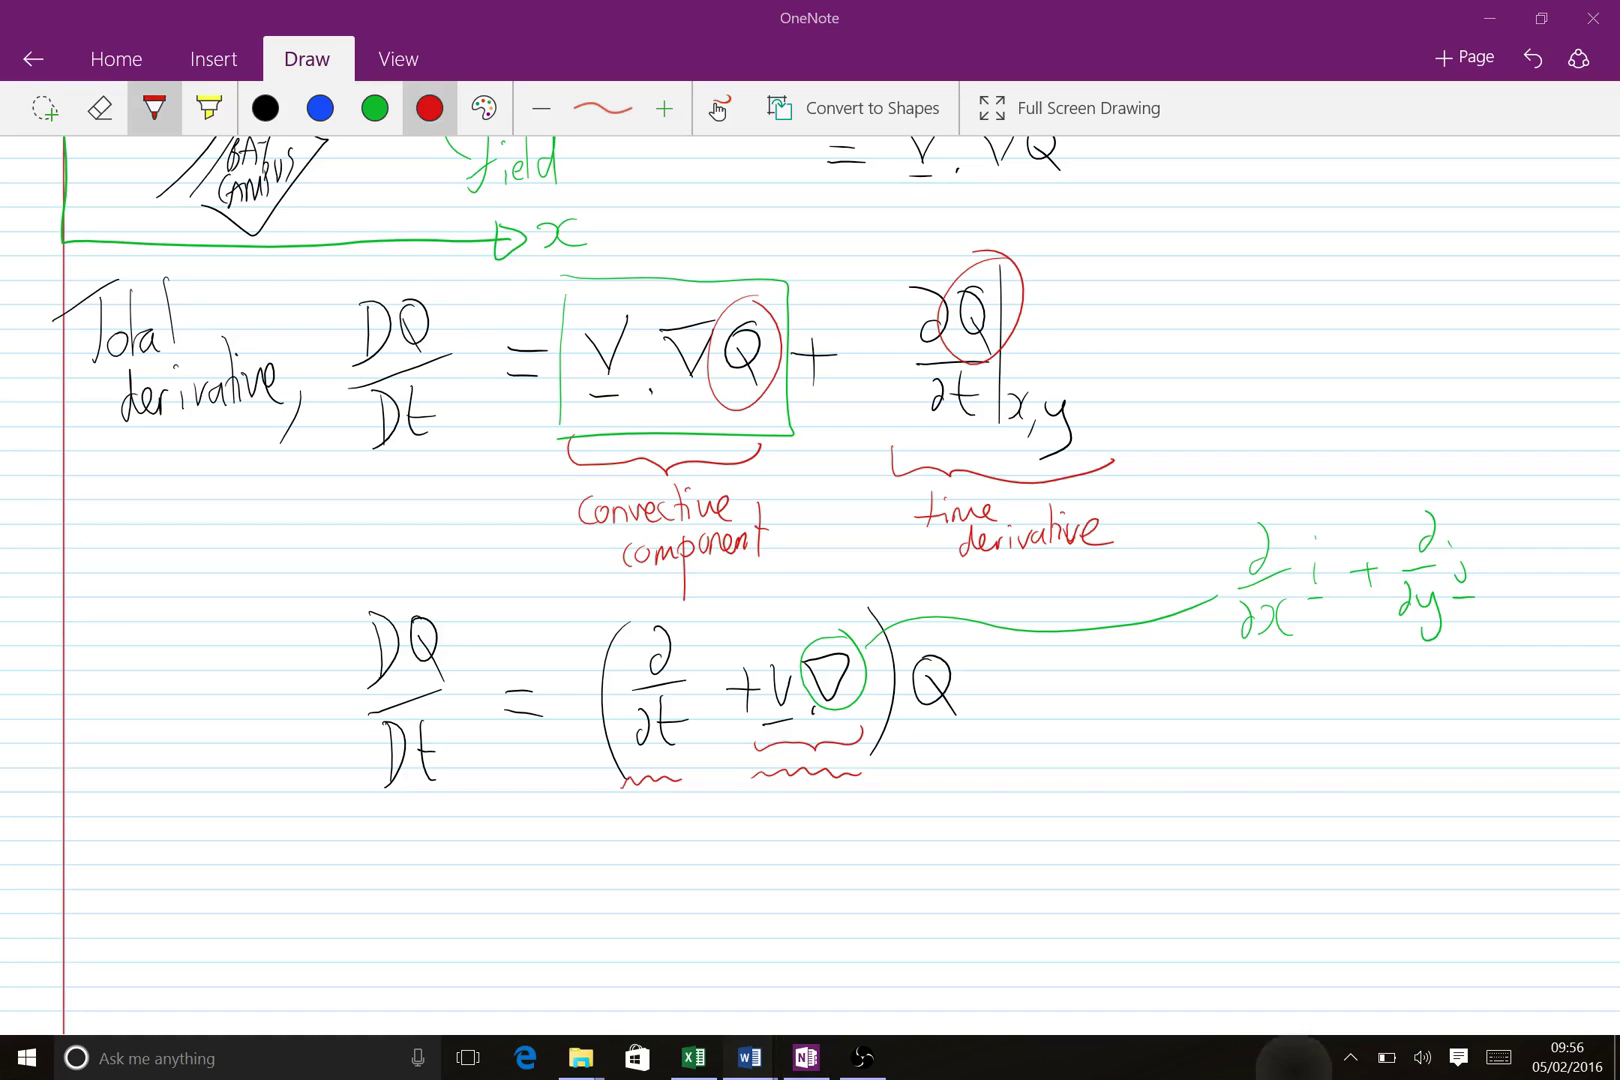
drag(798, 655, 1253, 413)
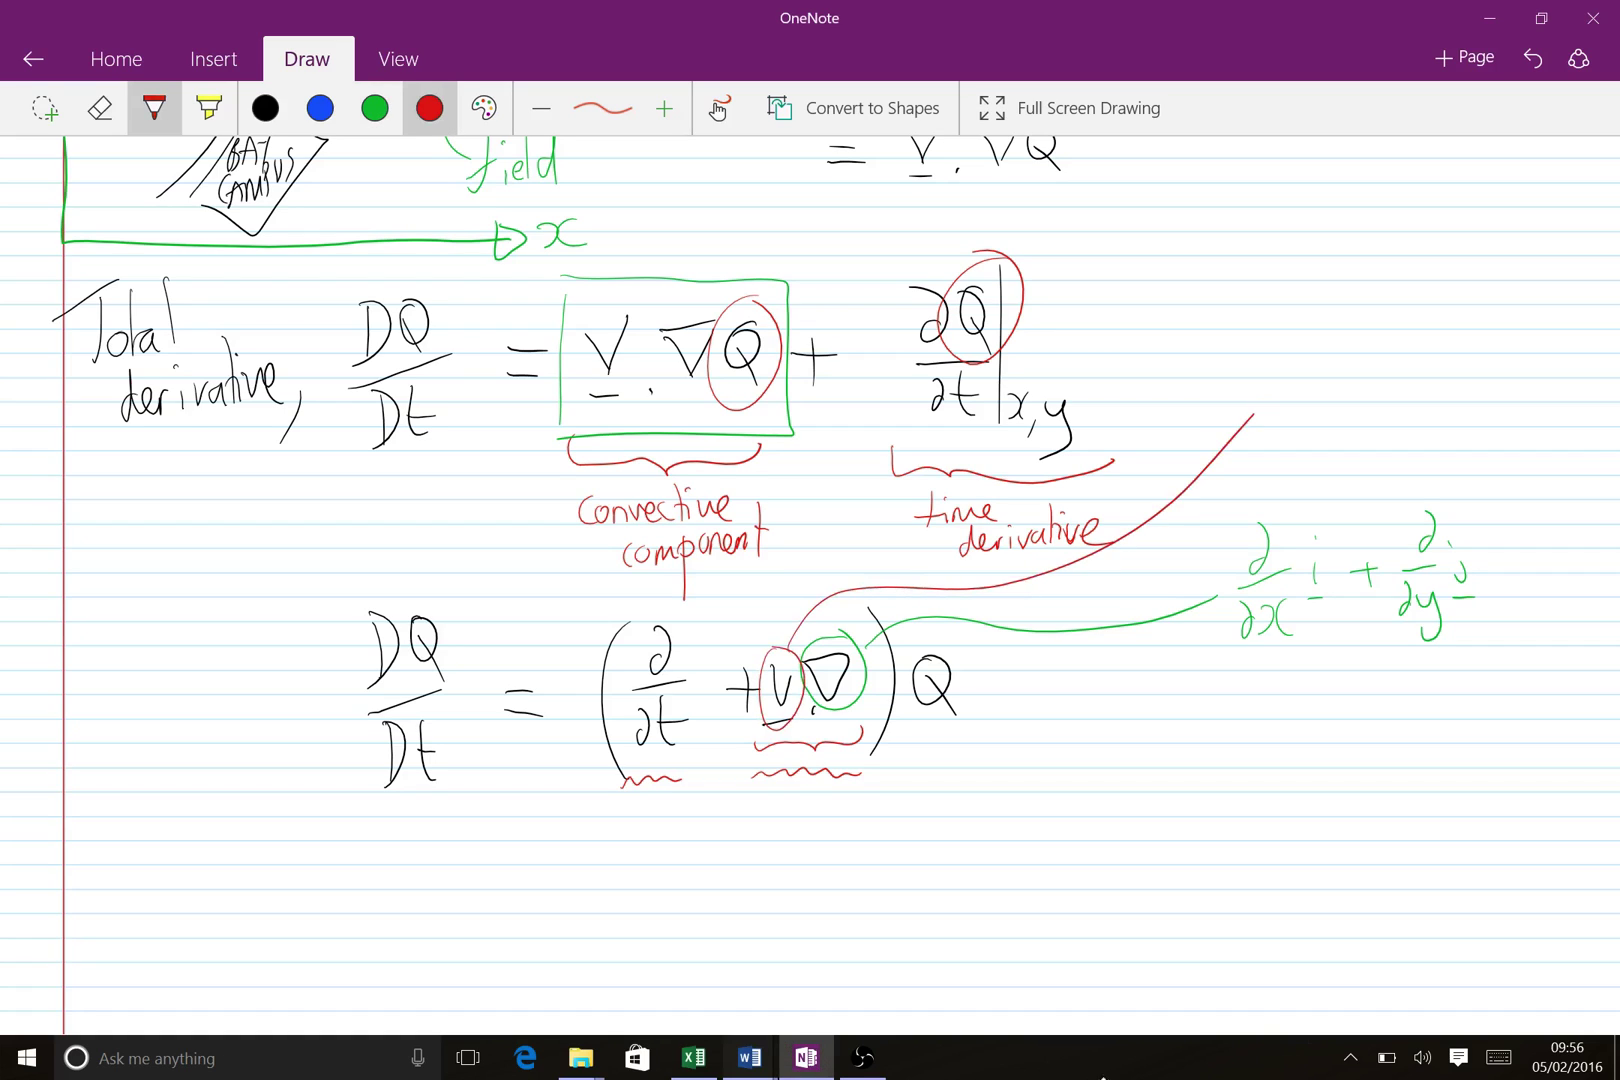
drag(1289, 348, 1314, 346)
drag(1293, 411, 1318, 409)
drag(1337, 384, 1348, 384)
mouse_move(1337, 395)
mouse_down()
mouse_move(1407, 406)
mouse_move(1453, 374)
mouse_move(1458, 412)
mouse_up()
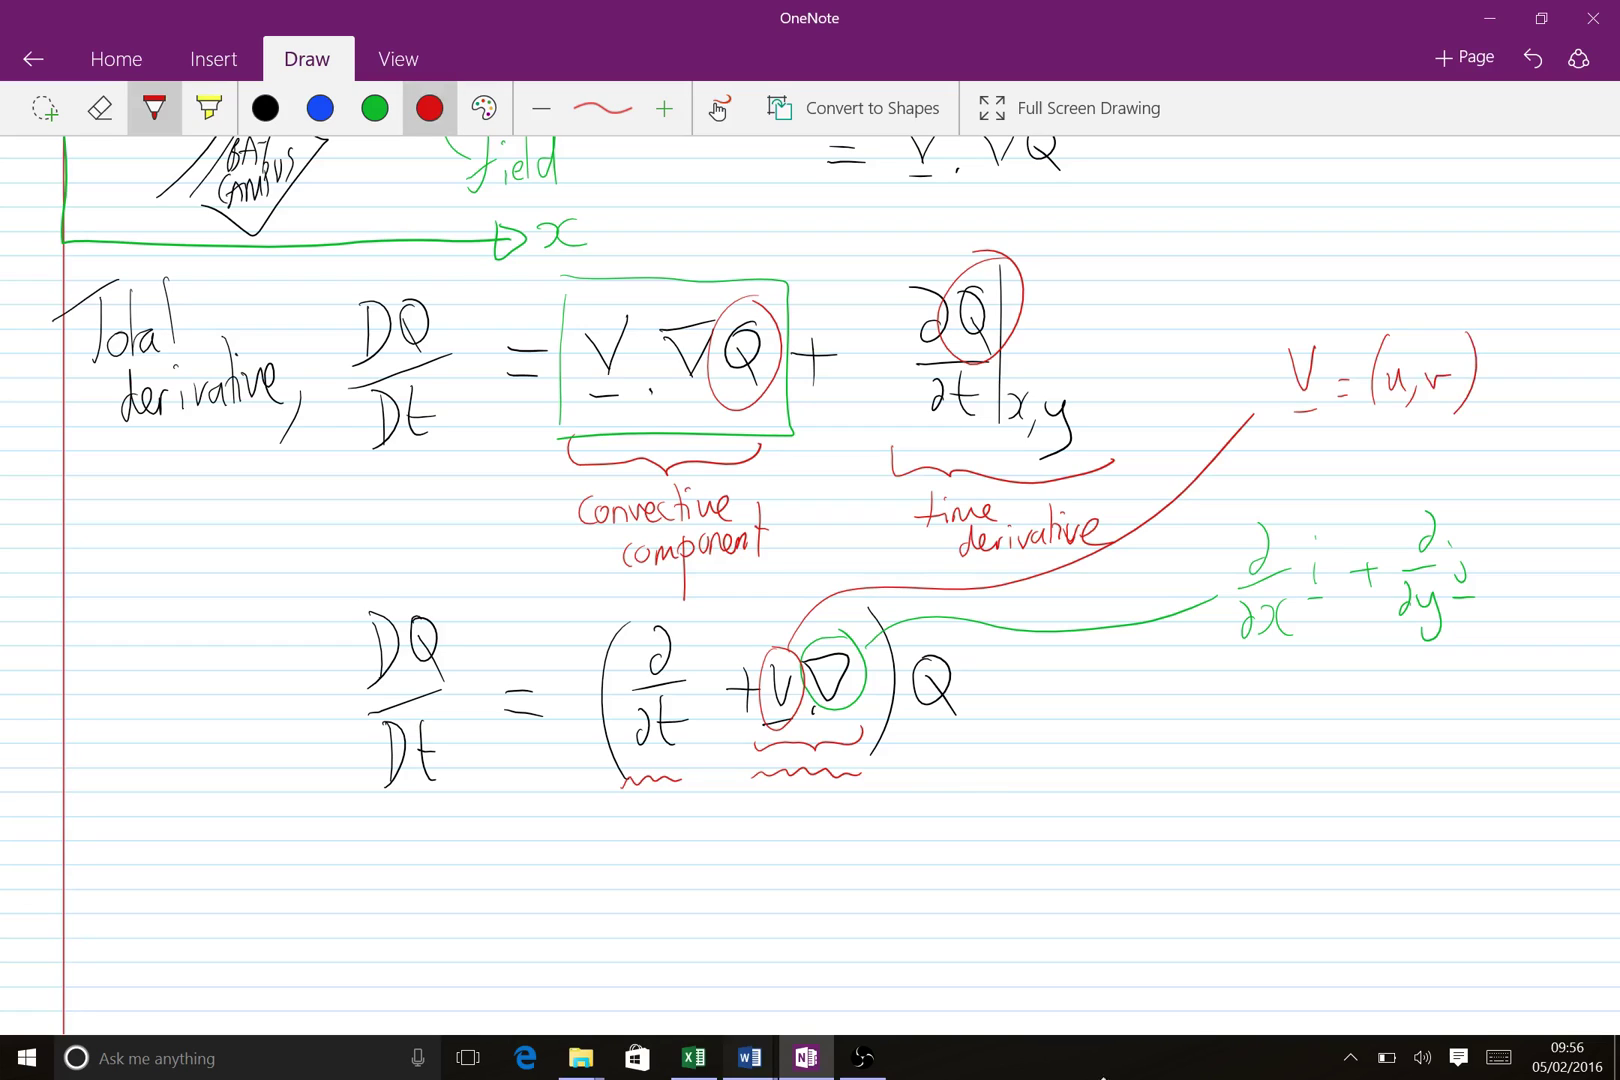
Draw a red line from the bracket to ∂u/∂x plus a second fraction over ∂y, in parentheses
mouse_move(856, 746)
mouse_down()
mouse_move(996, 798)
mouse_move(1080, 790)
mouse_move(1090, 803)
mouse_move(1037, 846)
mouse_move(1058, 848)
mouse_up()
mouse_move(1068, 820)
mouse_down()
mouse_move(1078, 845)
mouse_move(1131, 799)
mouse_up()
drag(1120, 788, 1120, 822)
mouse_move(1158, 752)
mouse_down()
mouse_move(1154, 790)
mouse_move(1168, 782)
mouse_up()
mouse_move(1180, 768)
mouse_down()
mouse_move(1184, 784)
mouse_move(1201, 766)
mouse_up()
mouse_move(1164, 804)
mouse_down()
mouse_move(1195, 801)
mouse_move(1163, 832)
mouse_move(1186, 836)
mouse_up()
mouse_move(1197, 818)
mouse_down()
mouse_move(1195, 862)
mouse_move(1174, 876)
mouse_up()
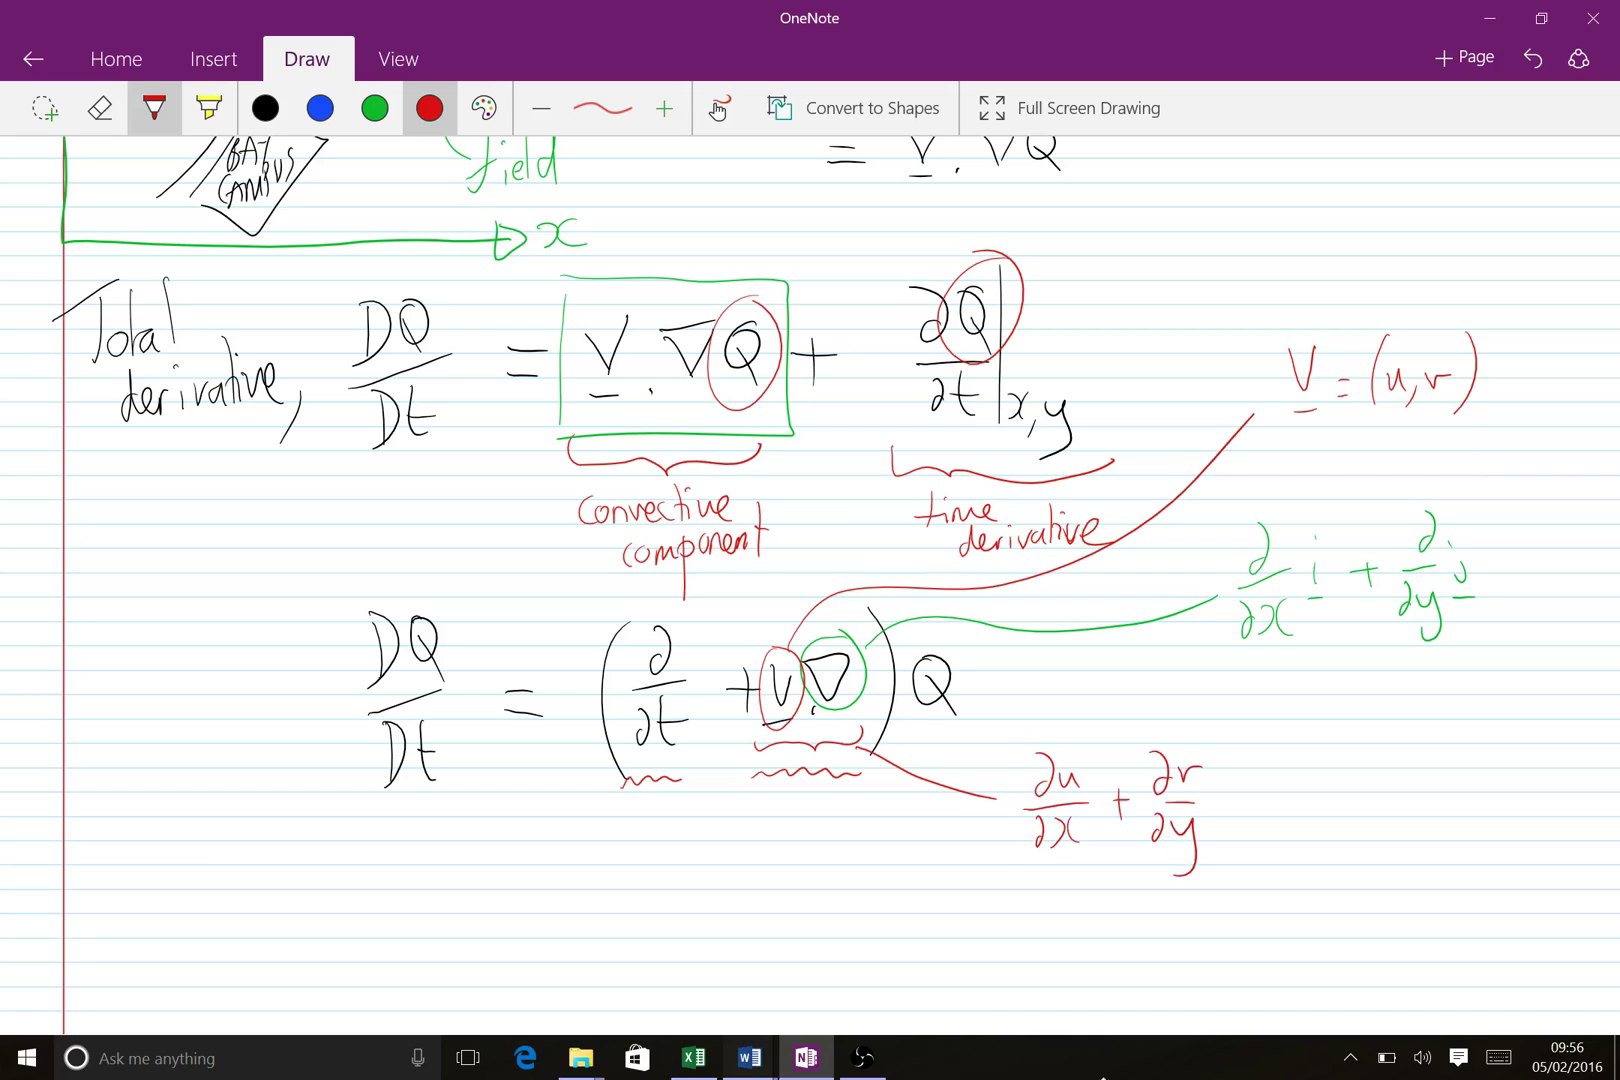
drag(1022, 736, 1008, 880)
drag(1225, 730, 1216, 860)
Label the braced v·∇ 'SCALAR OPERATOR' in red, then underline the Q in black
mouse_move(772, 798)
mouse_down()
mouse_move(752, 826)
mouse_move(779, 822)
mouse_up()
drag(787, 823, 806, 812)
mouse_move(812, 798)
mouse_down()
mouse_move(821, 822)
mouse_move(843, 822)
mouse_up()
drag(822, 812, 852, 825)
mouse_move(852, 799)
mouse_down()
mouse_move(870, 825)
mouse_move(786, 843)
mouse_move(808, 845)
mouse_up()
mouse_move(813, 843)
mouse_down()
mouse_move(853, 857)
mouse_move(864, 836)
mouse_up()
drag(856, 838, 856, 857)
drag(874, 840, 883, 857)
drag(884, 834, 900, 857)
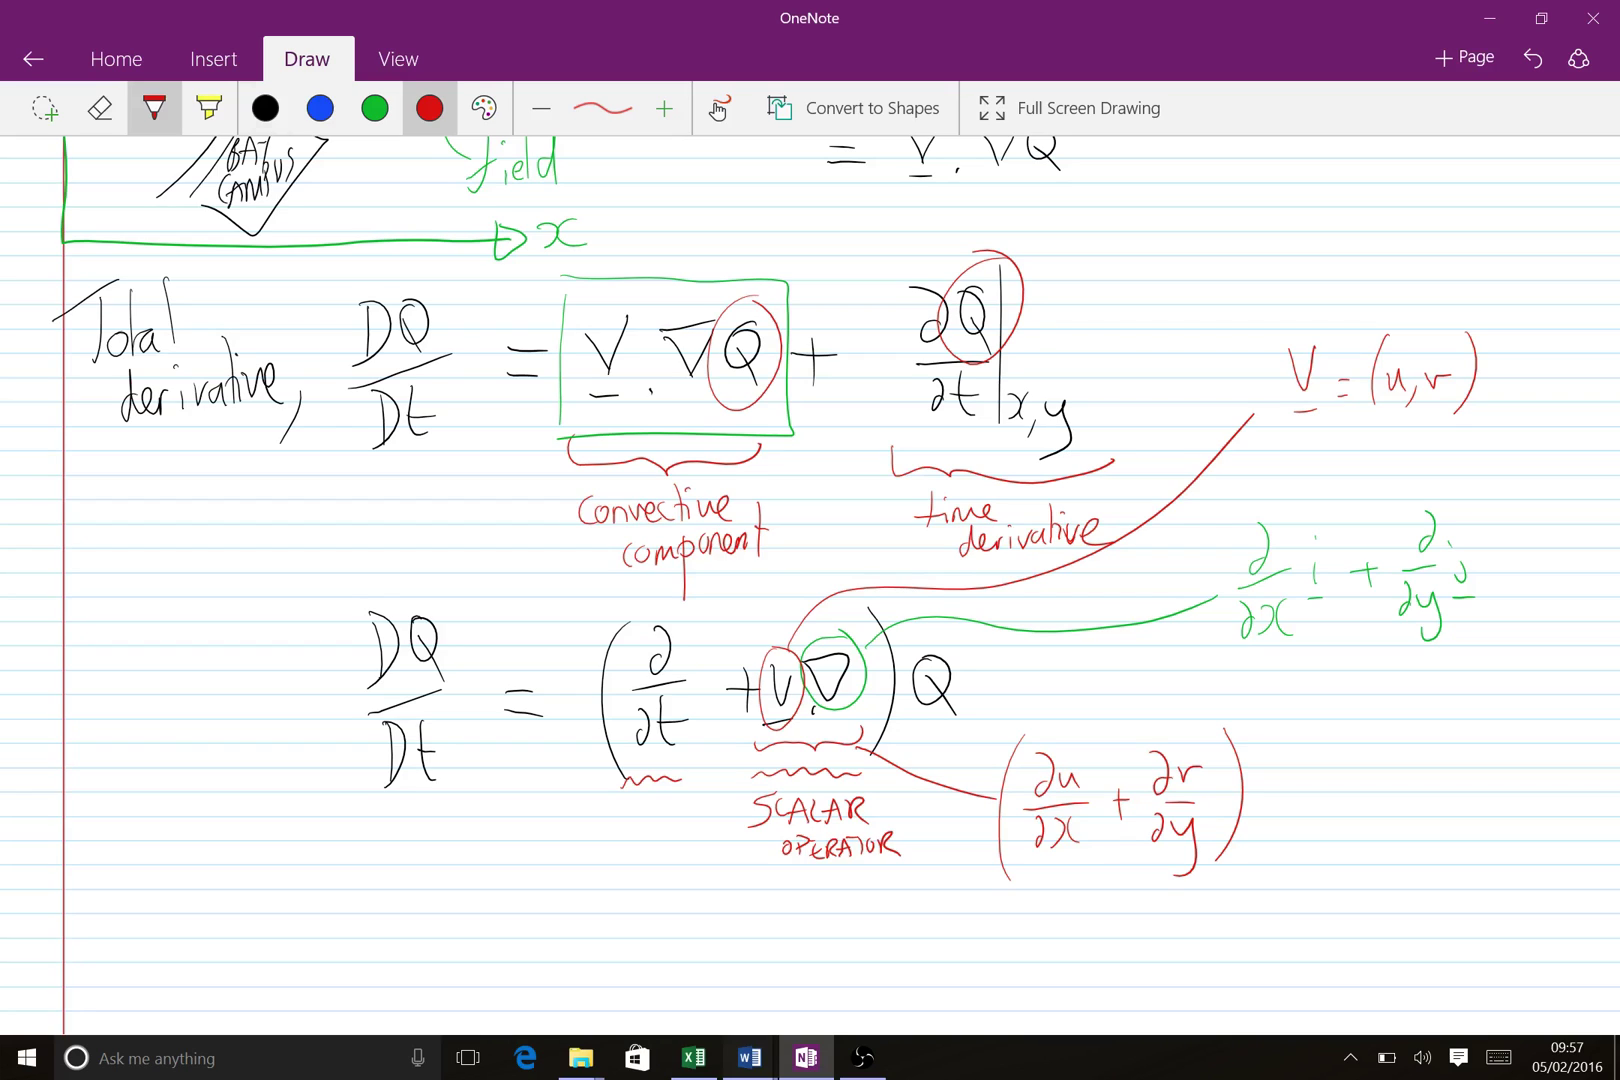
click(265, 108)
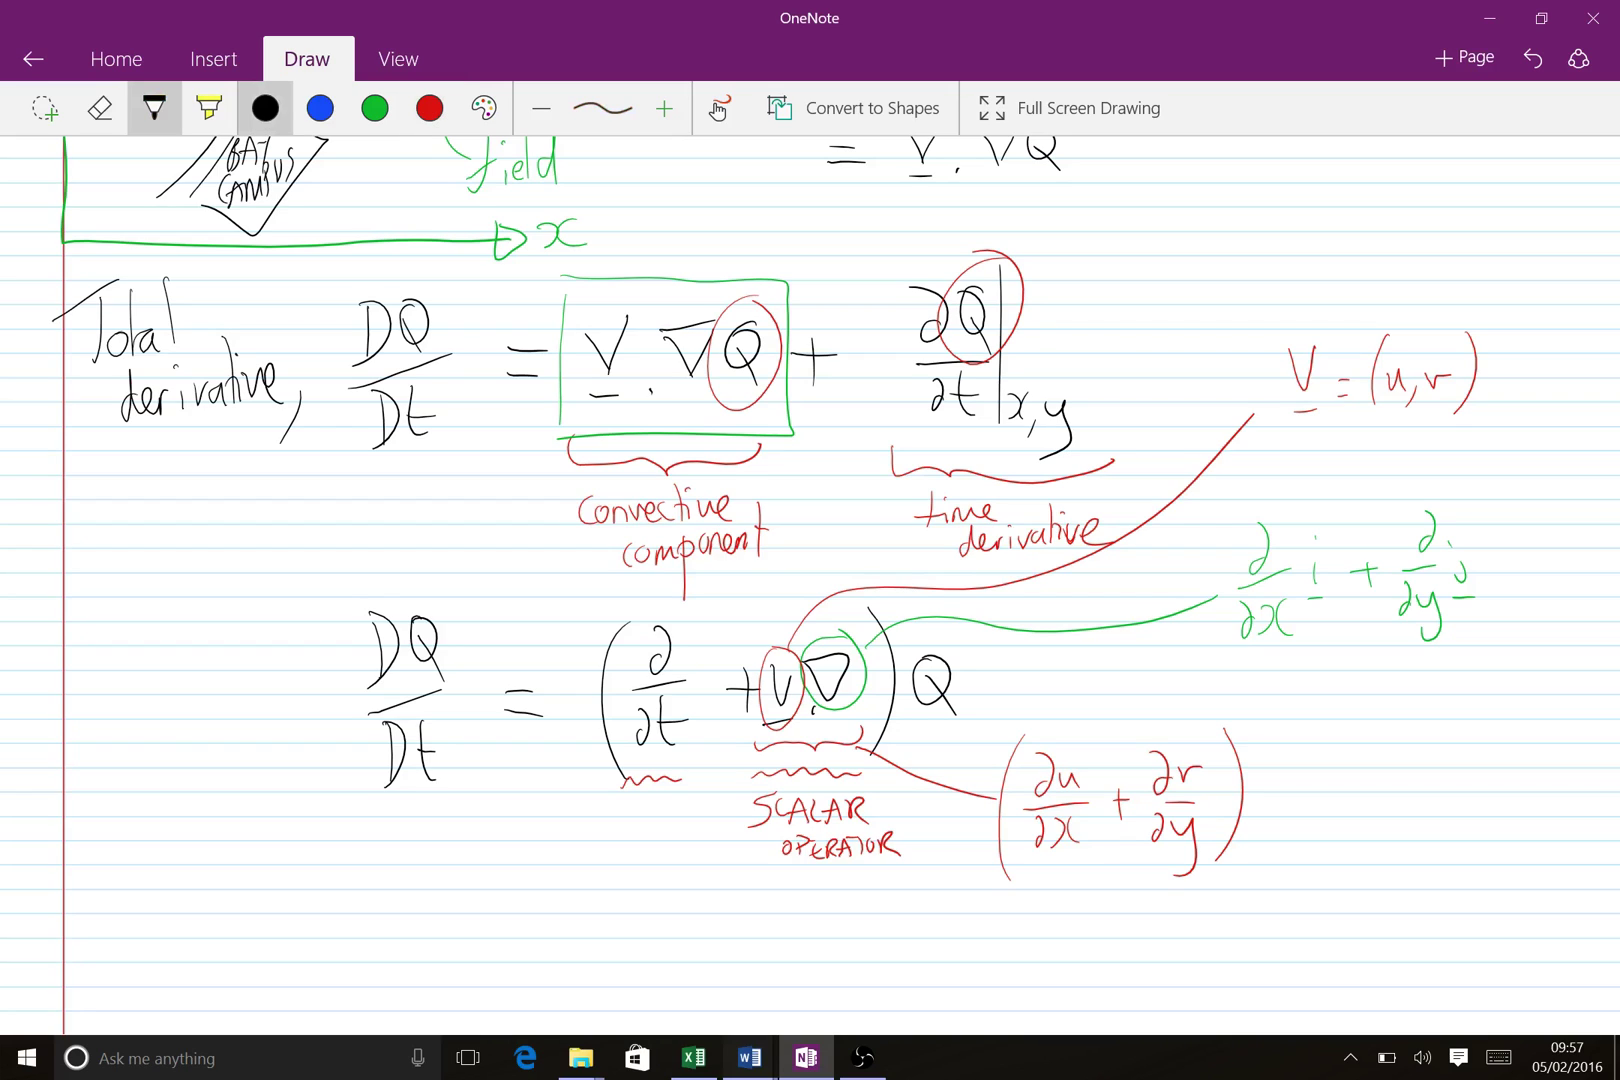
drag(905, 725, 963, 728)
Below the existing equations, write DV/Dt followed by an equals sign
scroll(810, 580, down, 3)
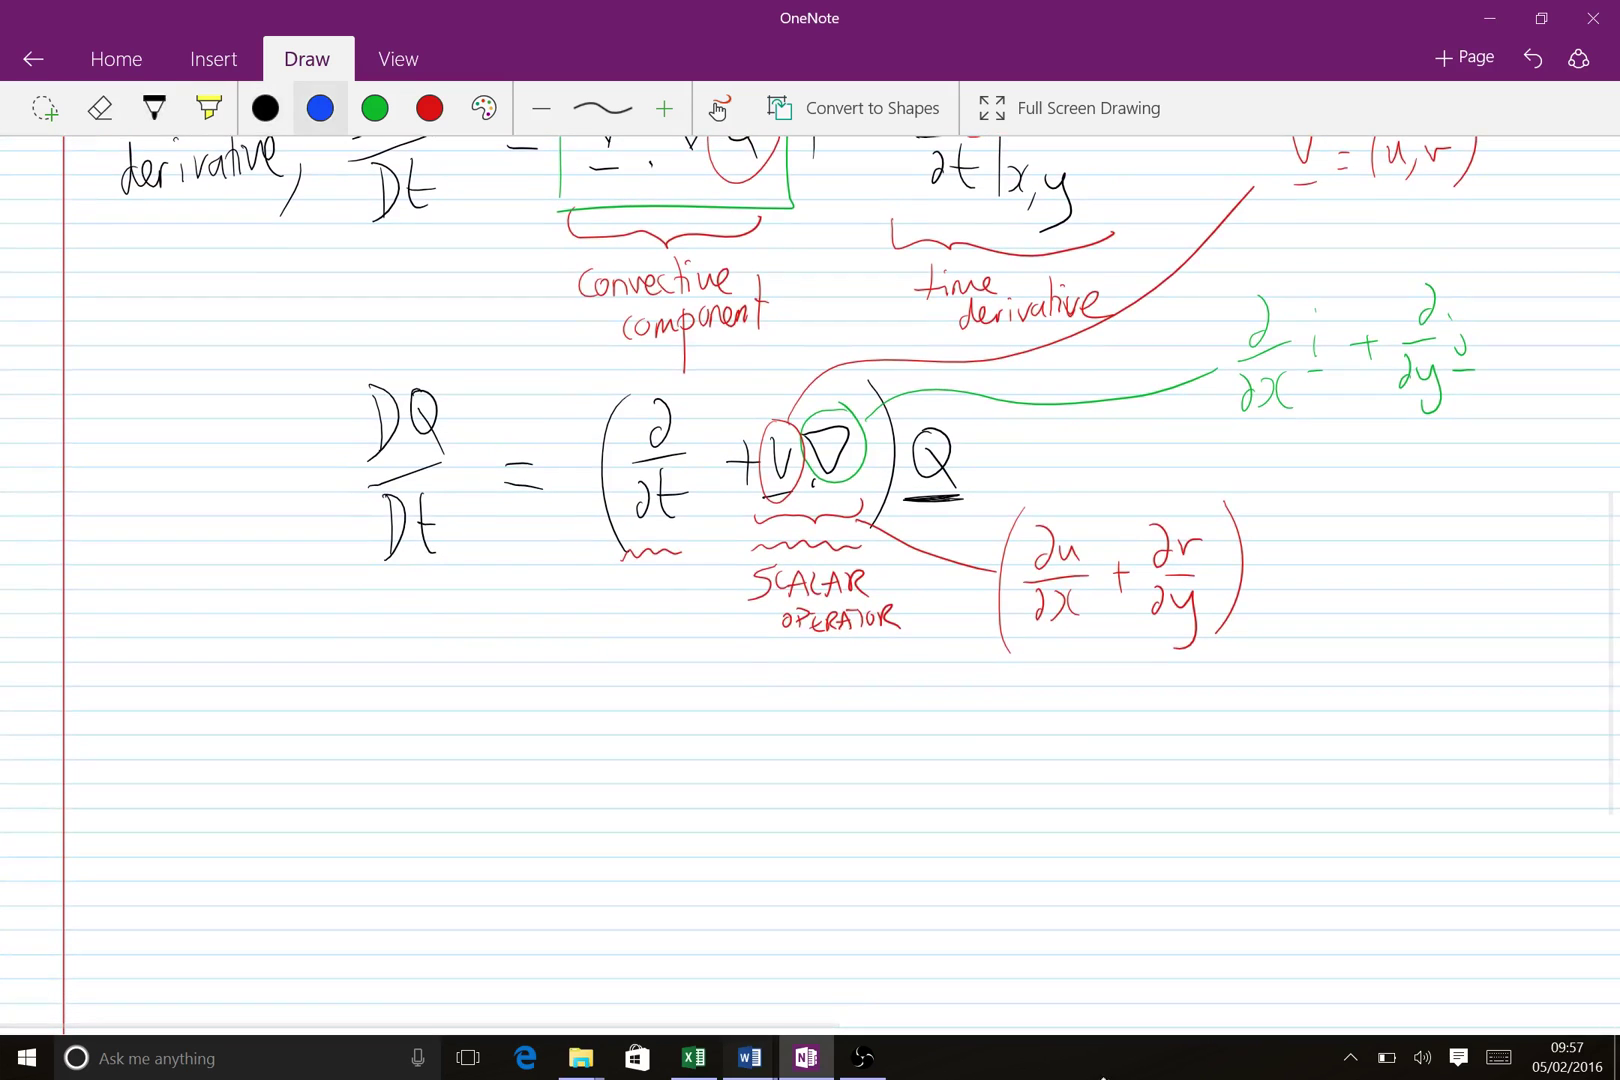
mouse_move(370, 688)
mouse_down()
mouse_move(362, 760)
mouse_move(433, 688)
mouse_move(449, 766)
mouse_up()
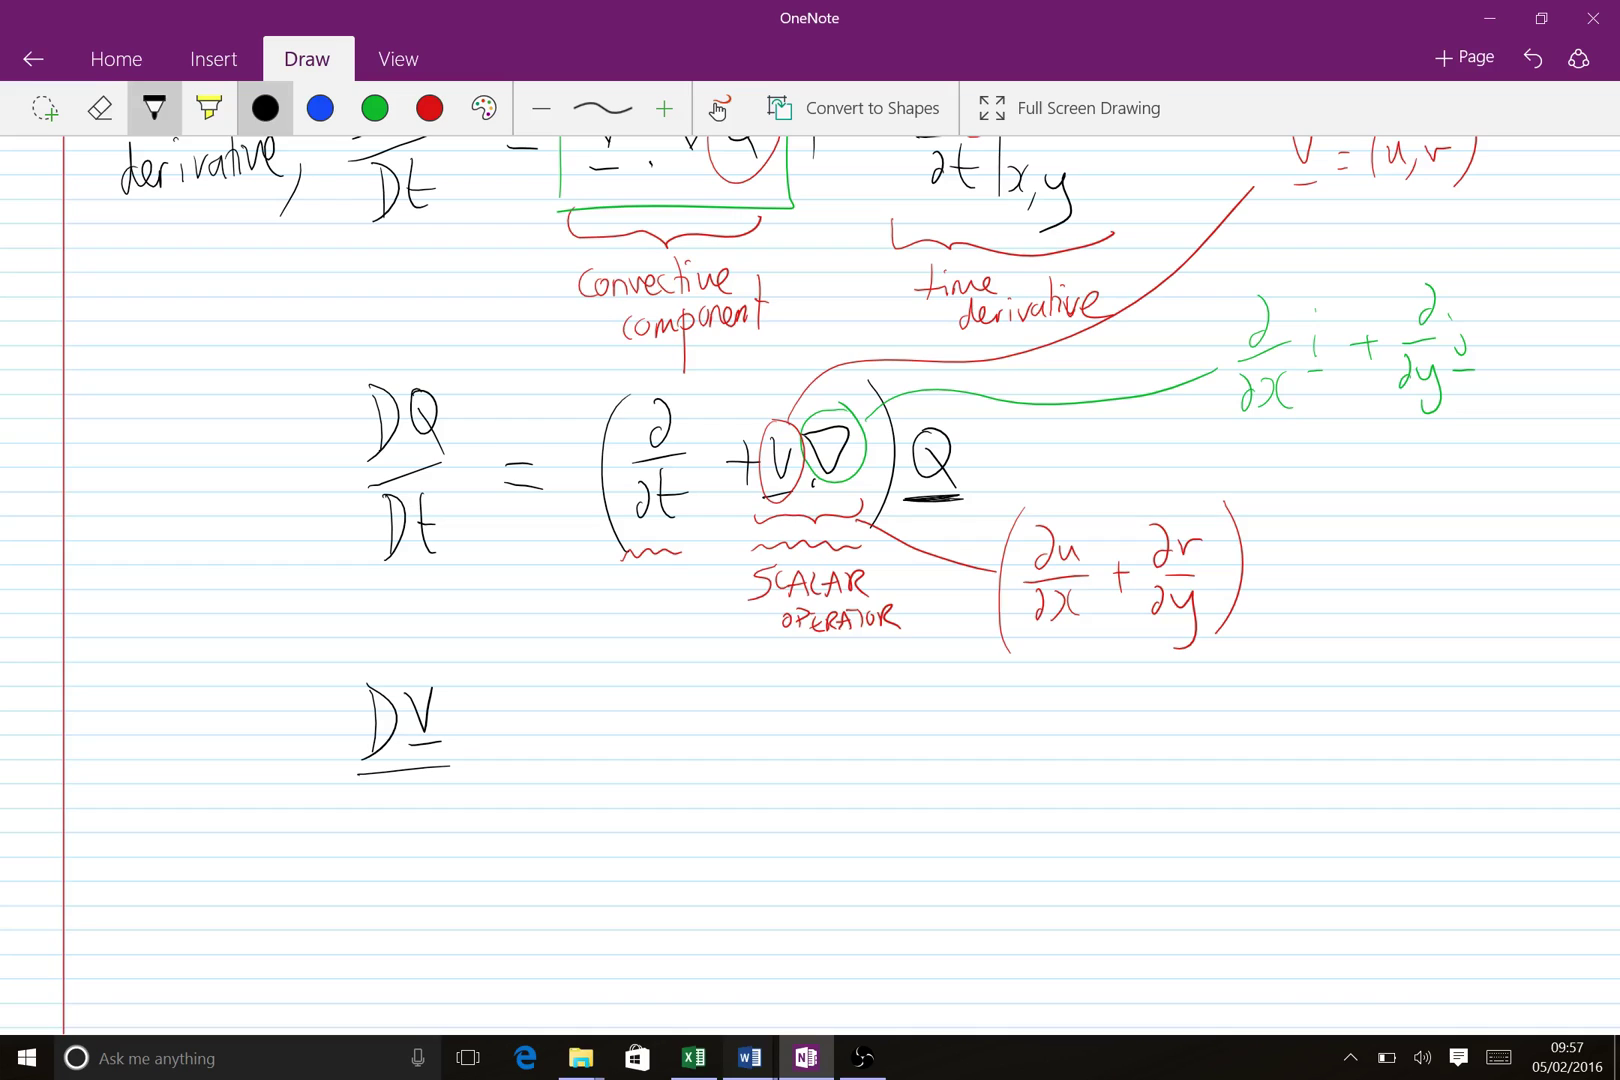
drag(378, 790, 373, 848)
mouse_move(405, 782)
mouse_down()
mouse_move(407, 836)
mouse_move(423, 806)
mouse_up()
drag(497, 749, 524, 747)
drag(497, 768, 527, 766)
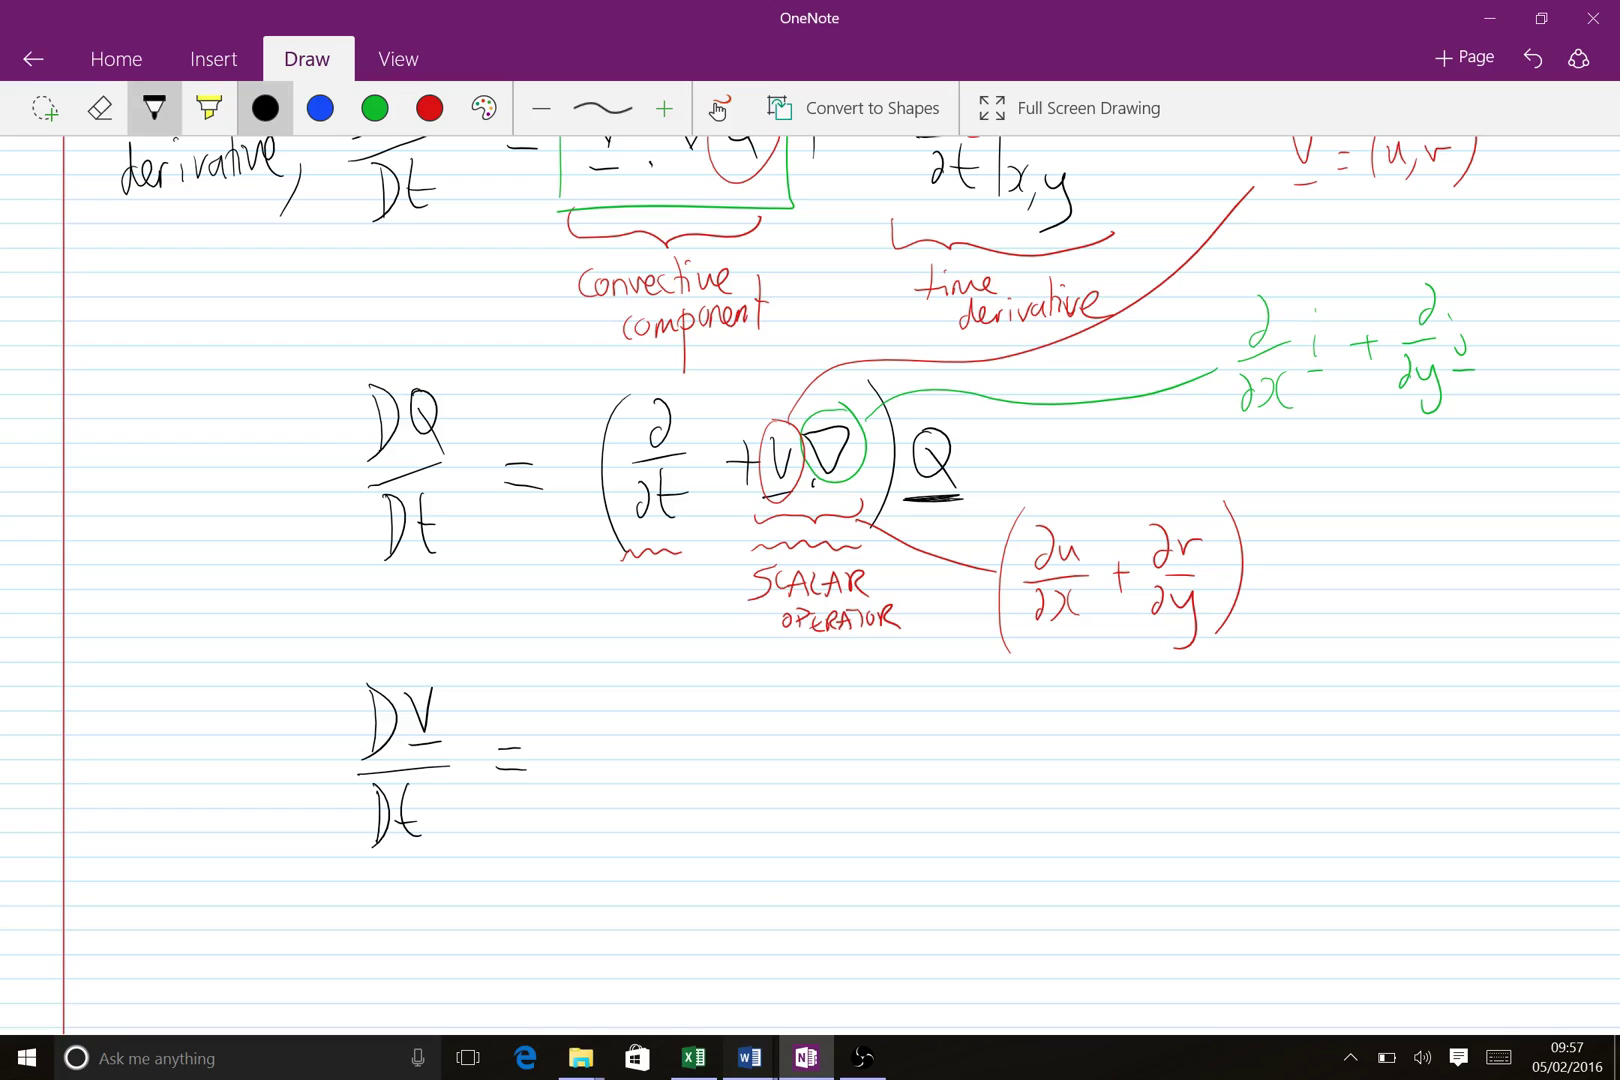
Complete the right-hand side as (∂/∂t + v·∇)v with underlined v's
drag(585, 680, 576, 815)
mouse_move(608, 697)
mouse_down()
mouse_move(606, 718)
mouse_move(638, 738)
mouse_move(596, 798)
mouse_up()
mouse_move(622, 752)
mouse_down()
mouse_move(620, 790)
mouse_move(637, 800)
mouse_up()
mouse_move(612, 773)
mouse_down()
mouse_move(636, 796)
mouse_move(724, 747)
mouse_up()
mouse_move(710, 731)
mouse_down()
mouse_move(755, 731)
mouse_move(777, 757)
mouse_move(792, 713)
mouse_up()
click(808, 768)
mouse_move(759, 776)
mouse_down()
mouse_move(790, 725)
mouse_move(810, 770)
mouse_move(861, 724)
mouse_up()
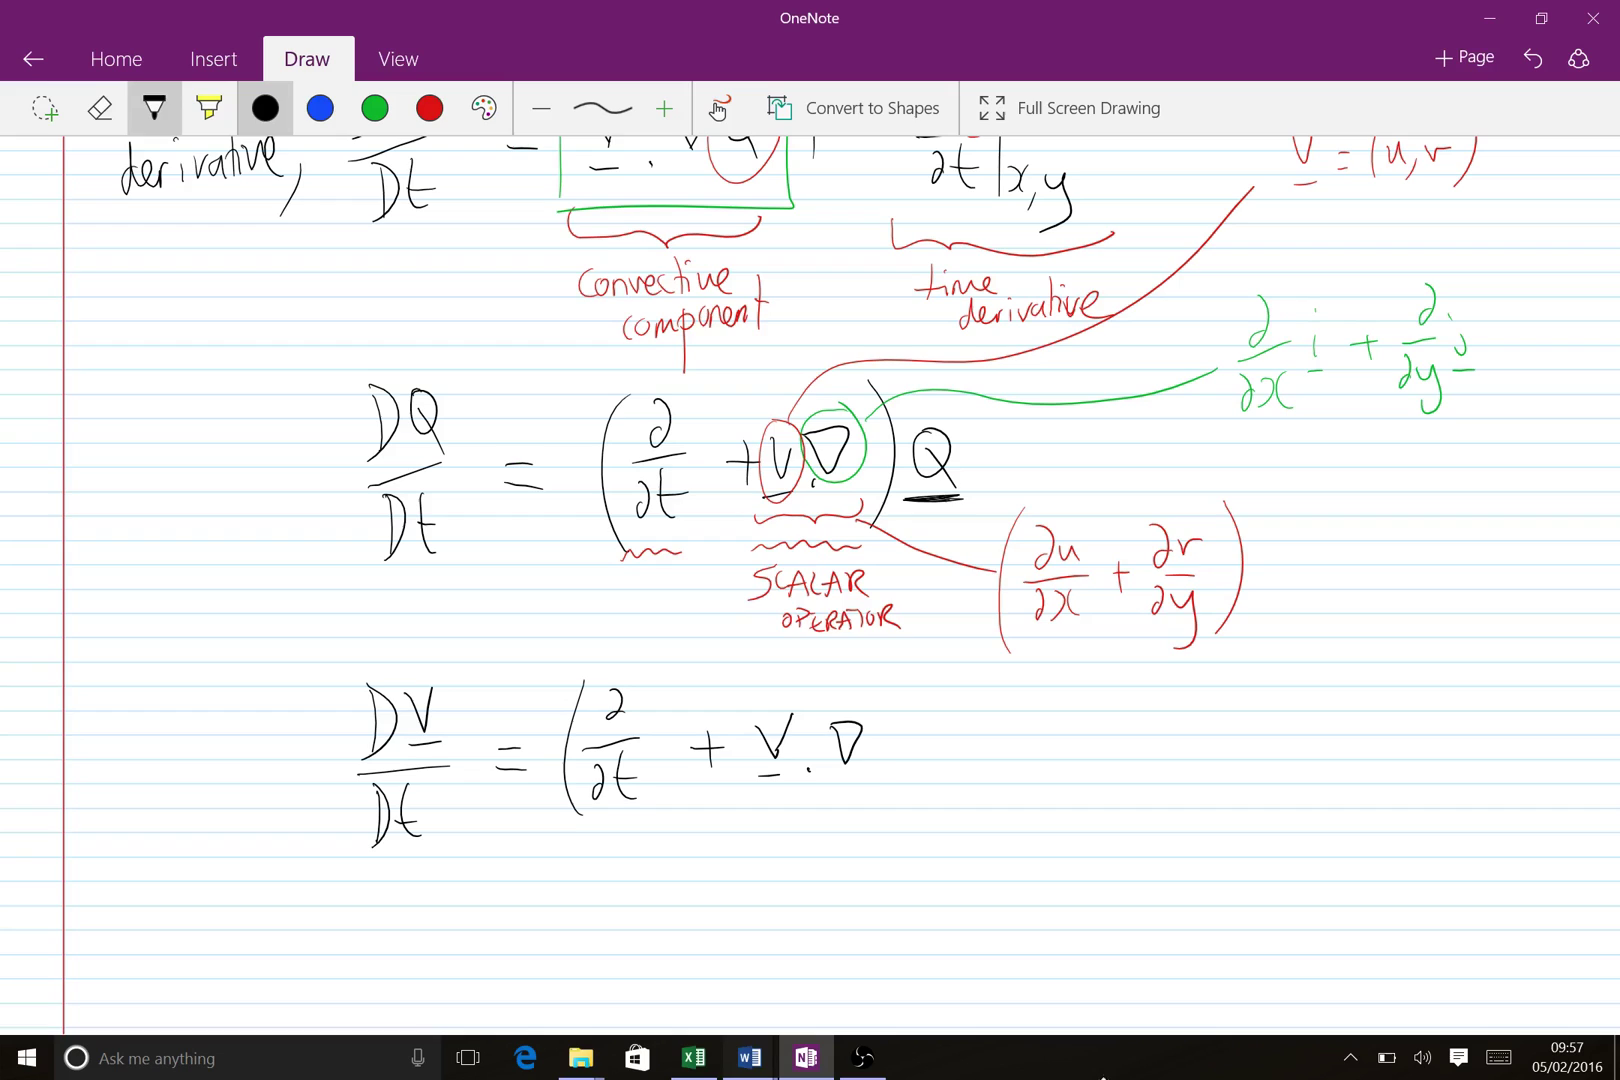
drag(884, 674, 875, 799)
mouse_move(929, 712)
mouse_down()
mouse_move(961, 710)
mouse_move(966, 764)
mouse_up()
Erase the underline beneath Q and return to the pen
click(99, 108)
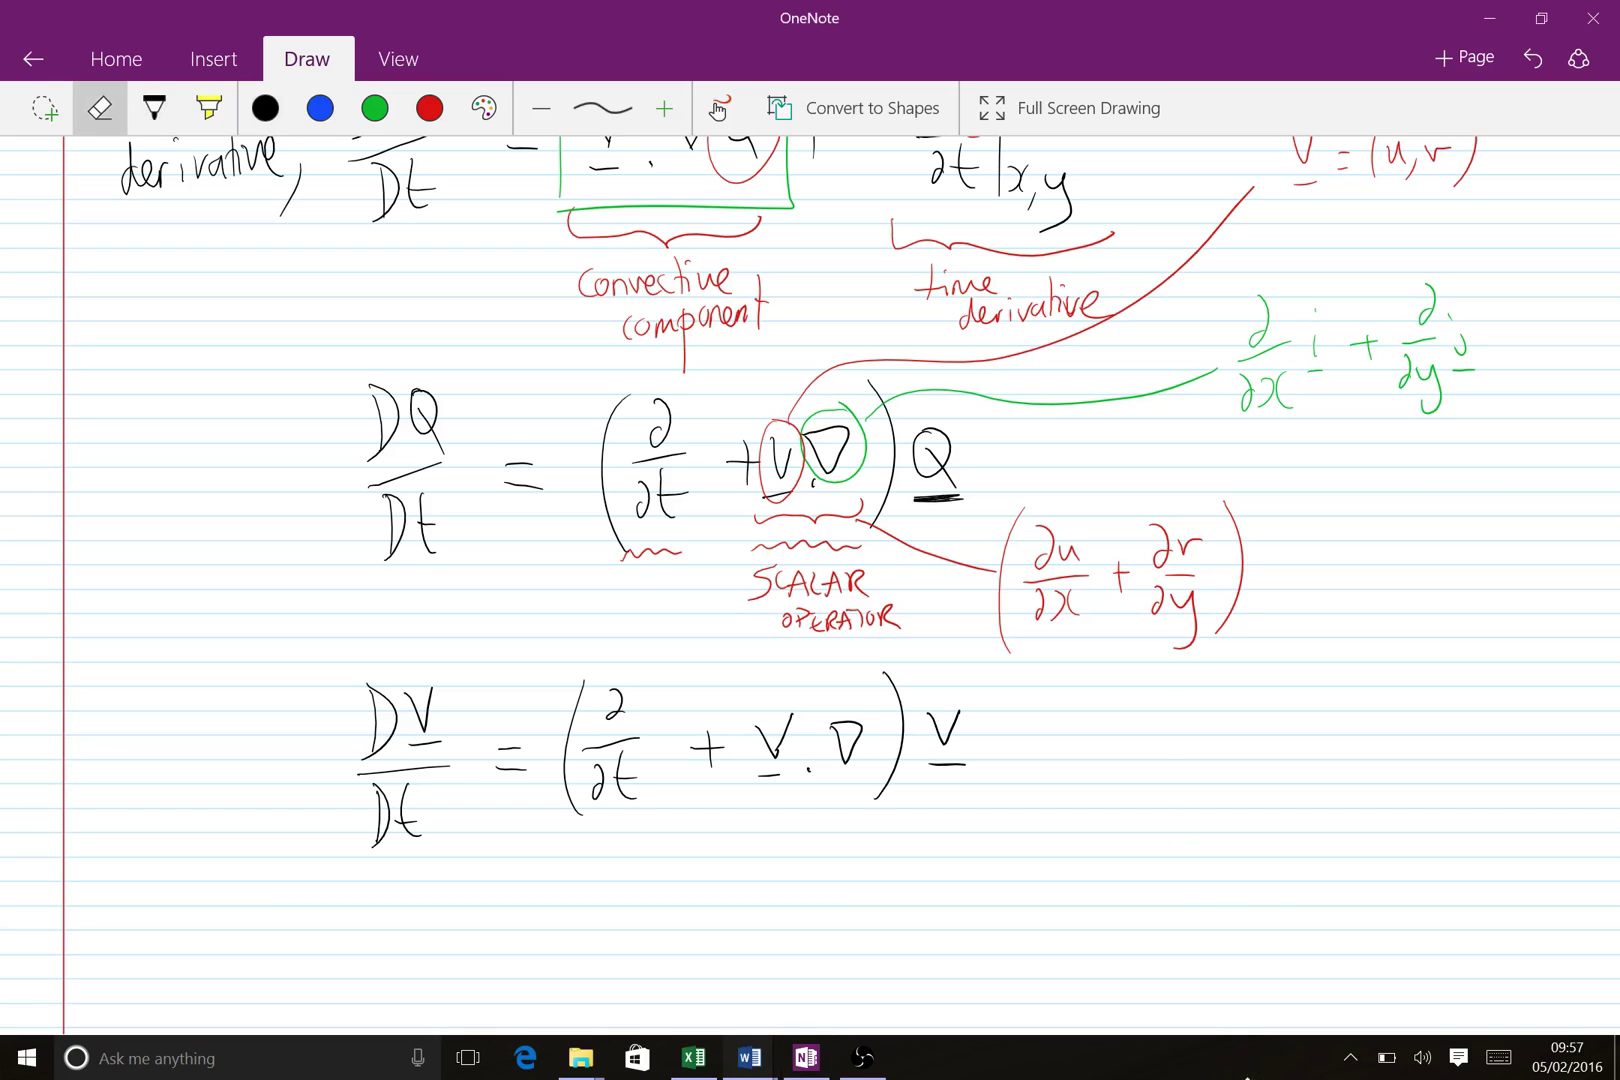
drag(908, 497, 964, 498)
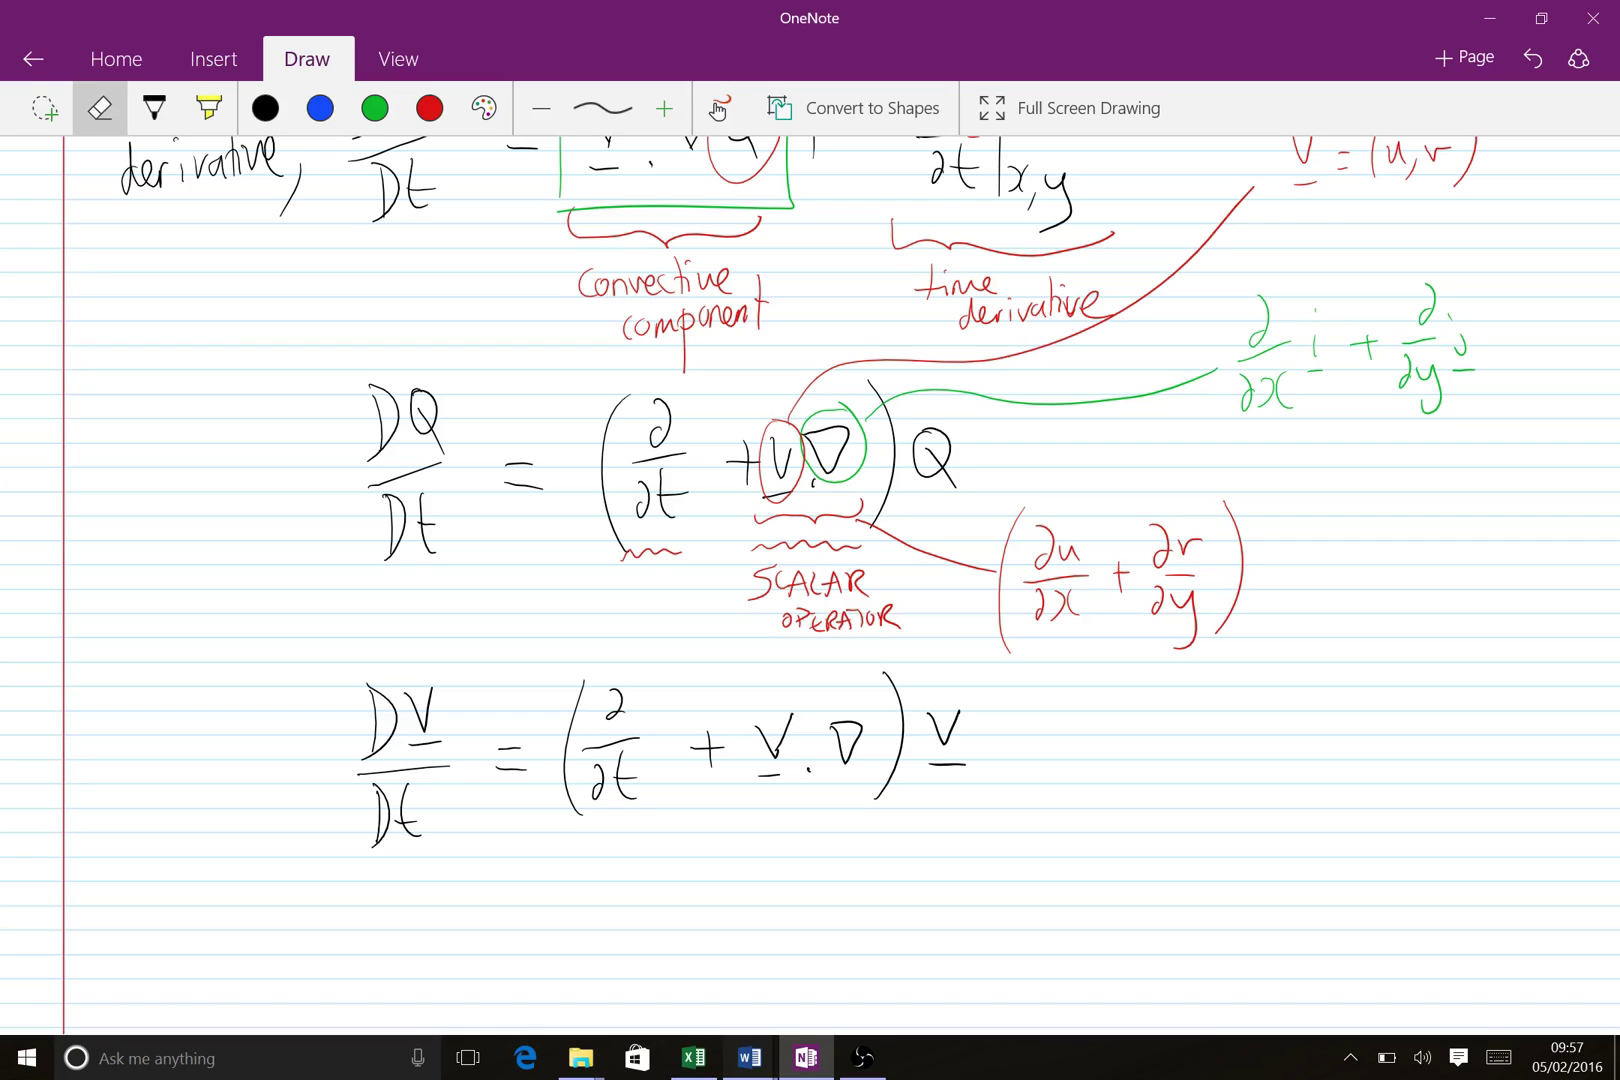
click(154, 108)
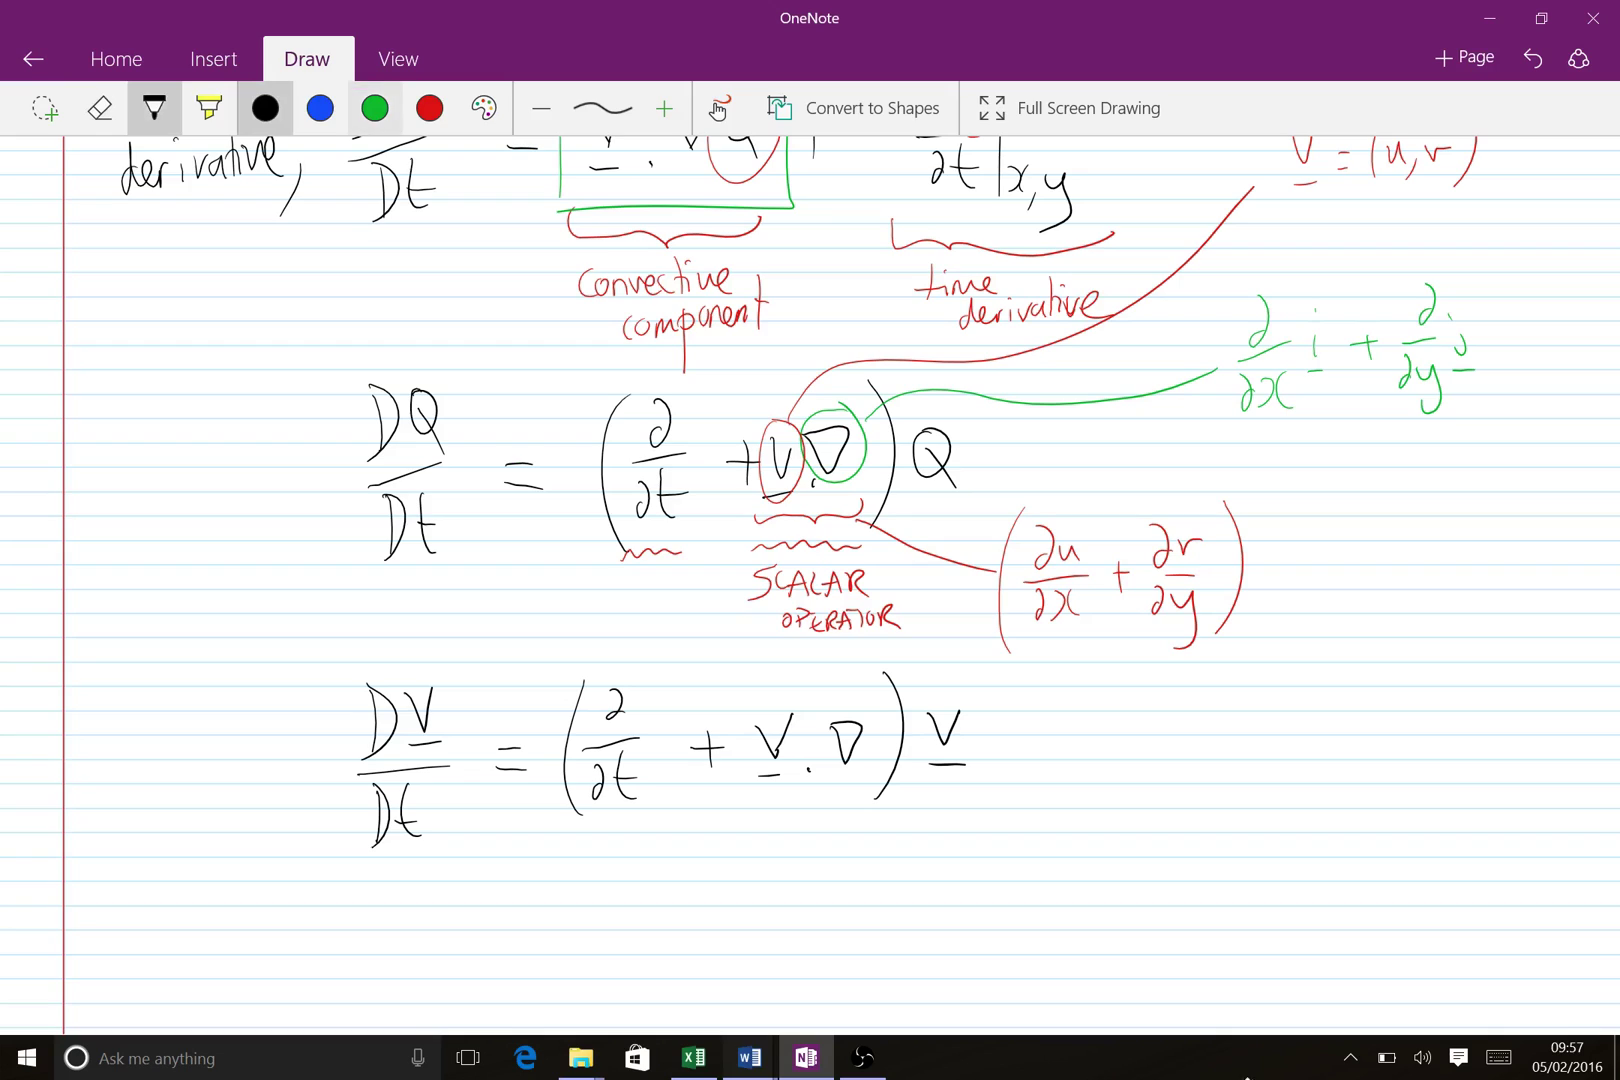
In green ink, circle ∂/∂t, V·∇ and V and brace the bracketed operator
click(375, 108)
mouse_move(829, 680)
mouse_down()
mouse_move(750, 712)
mouse_move(805, 812)
mouse_move(877, 689)
mouse_move(907, 717)
mouse_move(944, 698)
mouse_up()
mouse_move(632, 663)
mouse_down()
mouse_move(582, 705)
mouse_move(658, 670)
mouse_up()
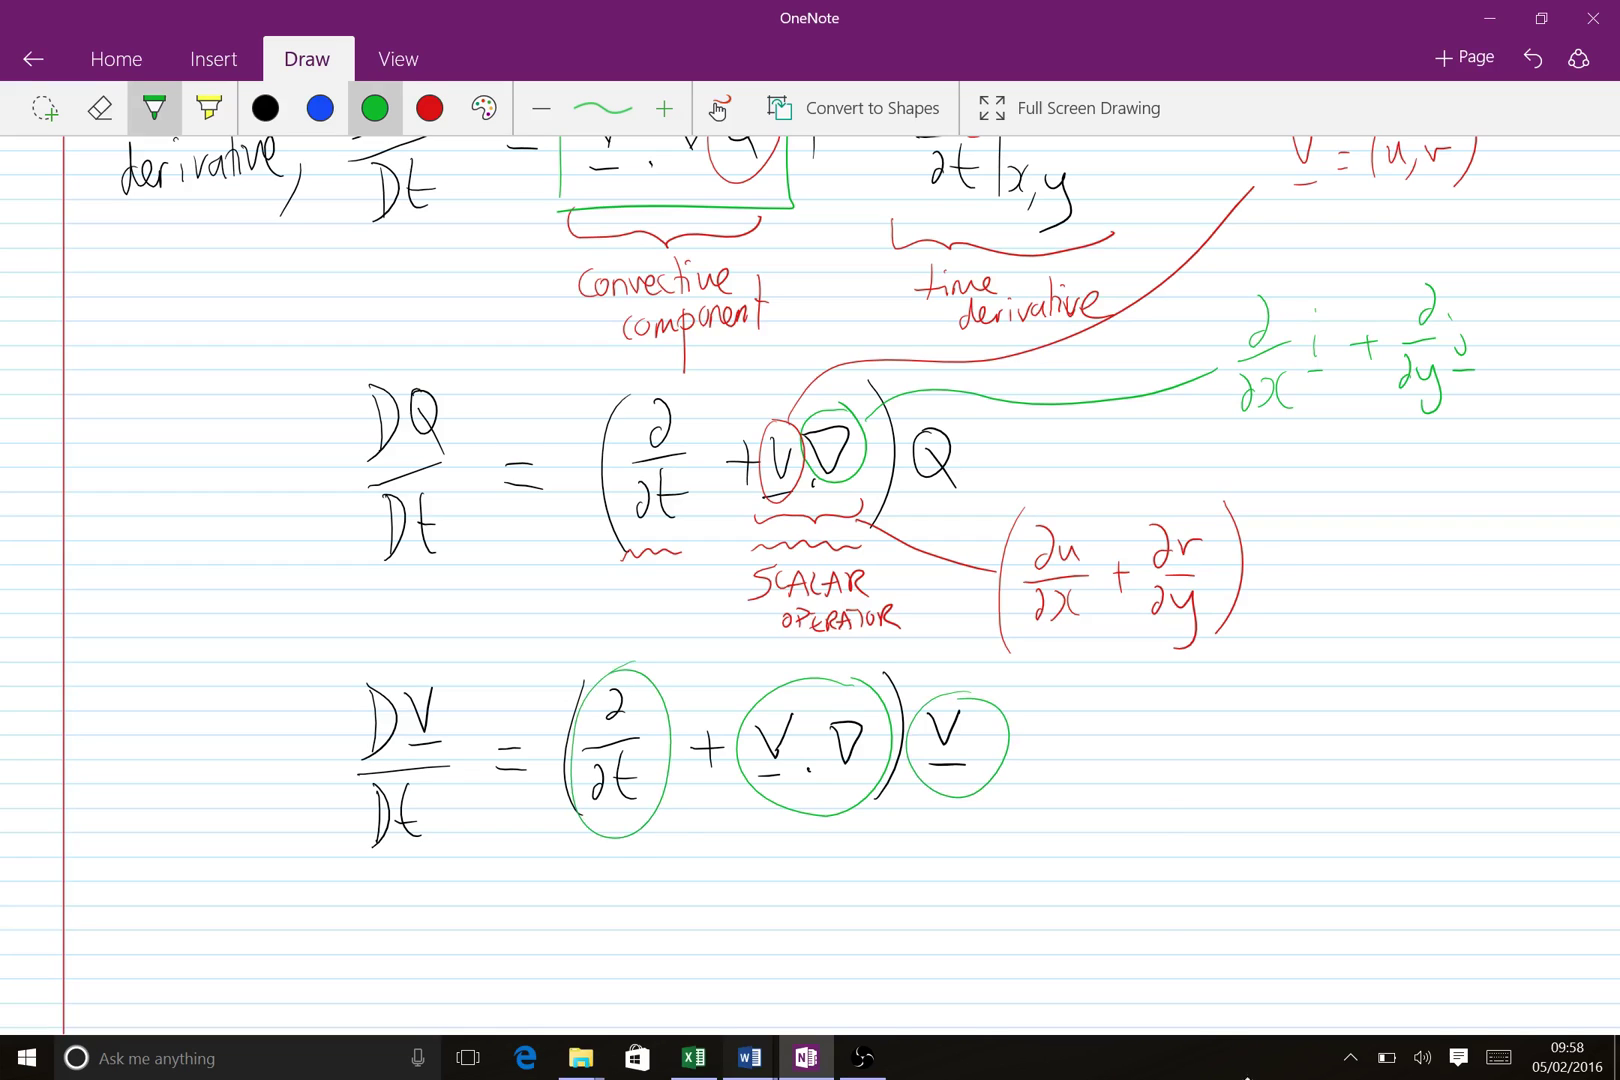
mouse_move(560, 838)
mouse_down()
mouse_move(711, 858)
mouse_move(864, 834)
mouse_up()
Draw a green arrow from V to a handwritten, underlined label 'VECTOR'
mouse_move(1040, 746)
mouse_down()
mouse_move(1142, 746)
mouse_move(1143, 772)
mouse_up()
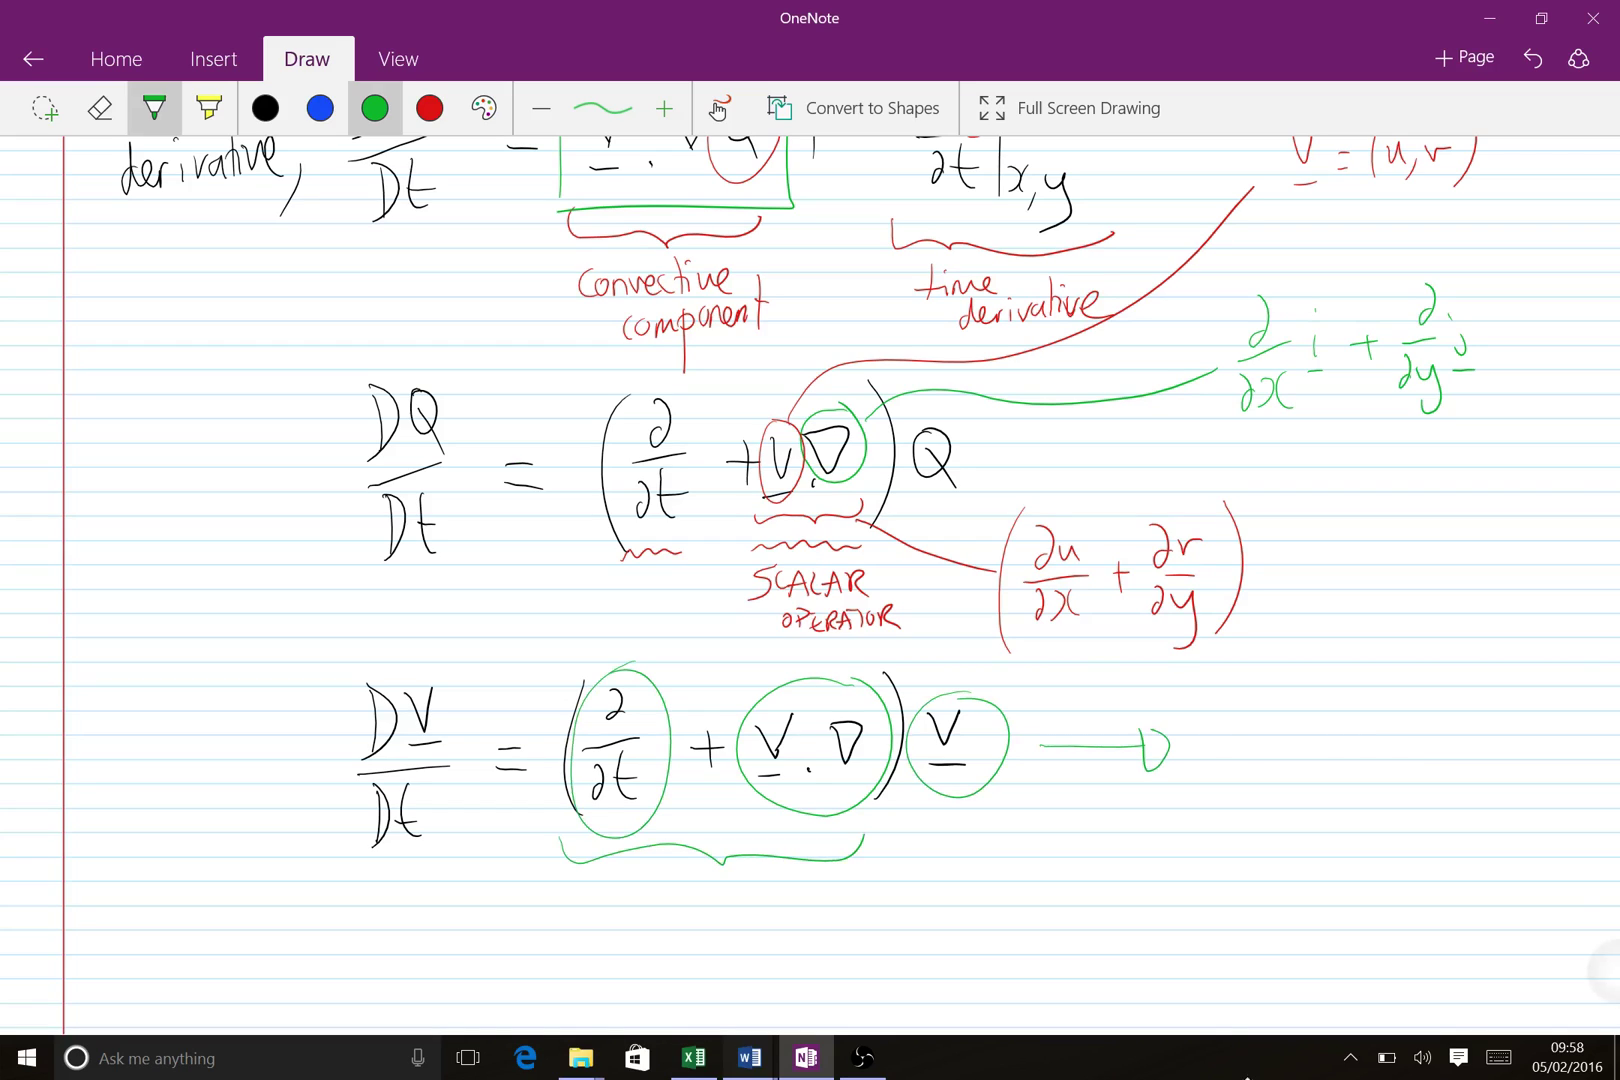
drag(1230, 724, 1306, 758)
mouse_move(1328, 716)
mouse_down()
mouse_move(1329, 754)
mouse_move(1334, 716)
mouse_up()
mouse_move(1352, 728)
mouse_down()
mouse_move(1394, 715)
mouse_move(1402, 748)
mouse_up()
drag(1246, 780, 1370, 772)
drag(1245, 789, 1390, 776)
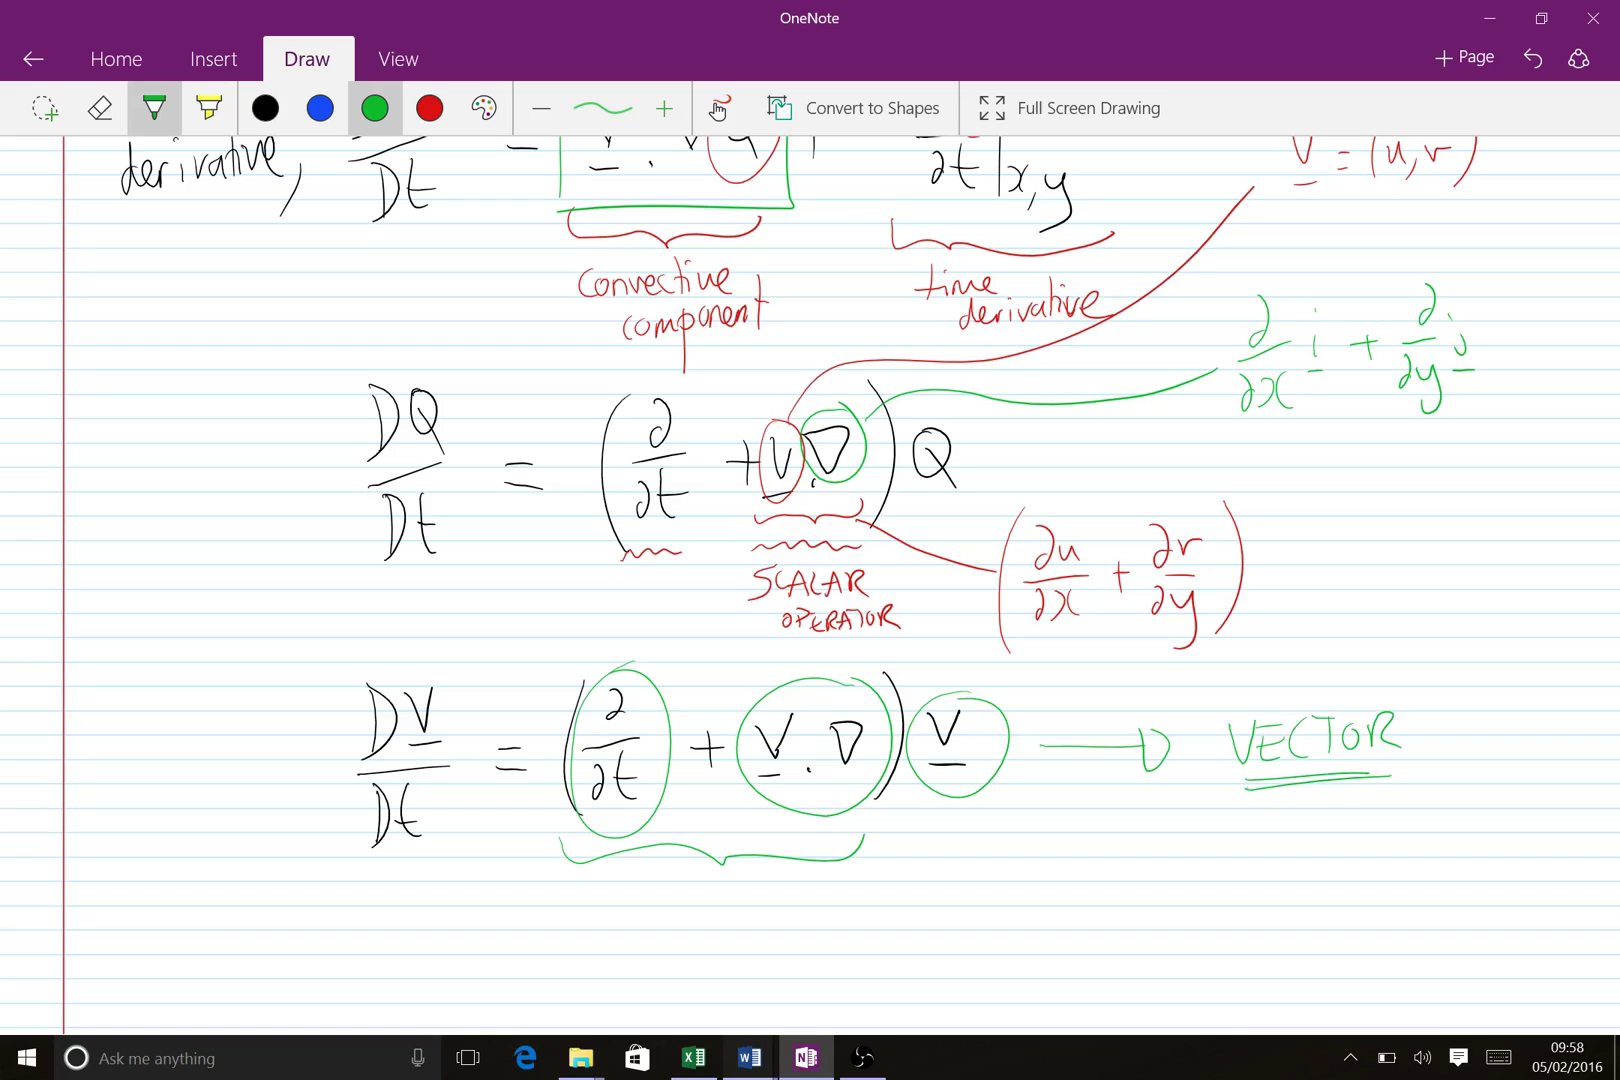
Handwrite F = ma in black ink, with an underlined a, below the DV/Dt equation
scroll(810, 580, down, 3)
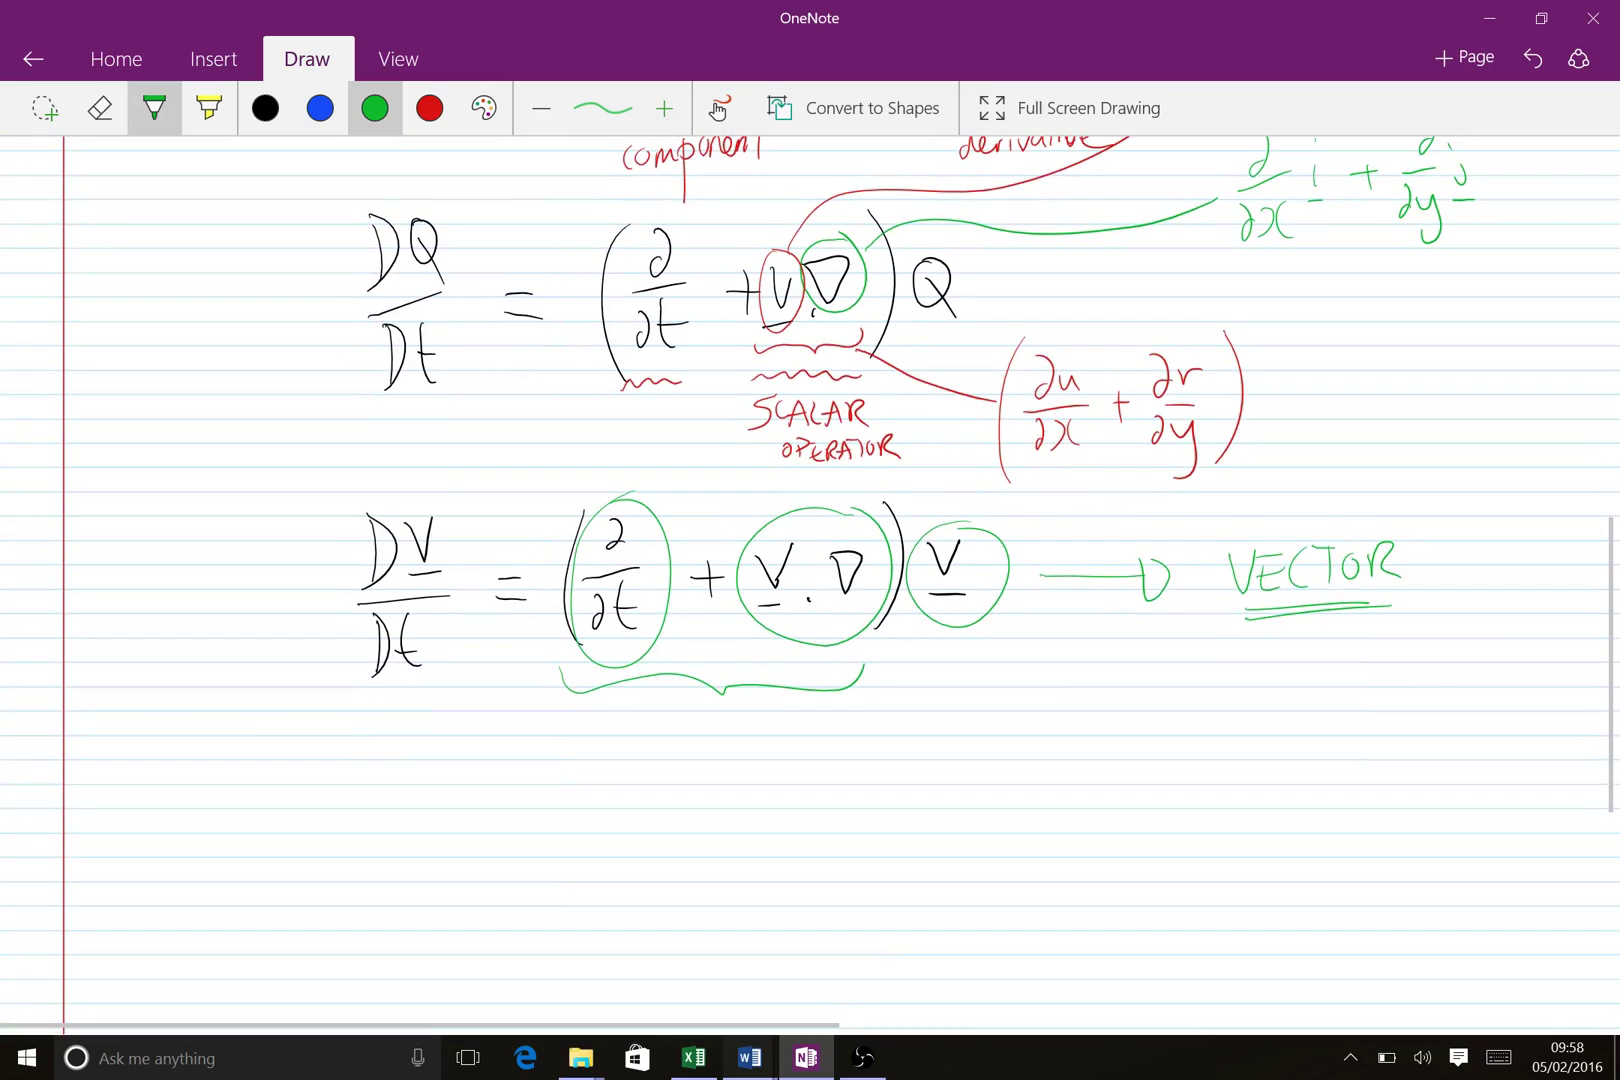
click(265, 108)
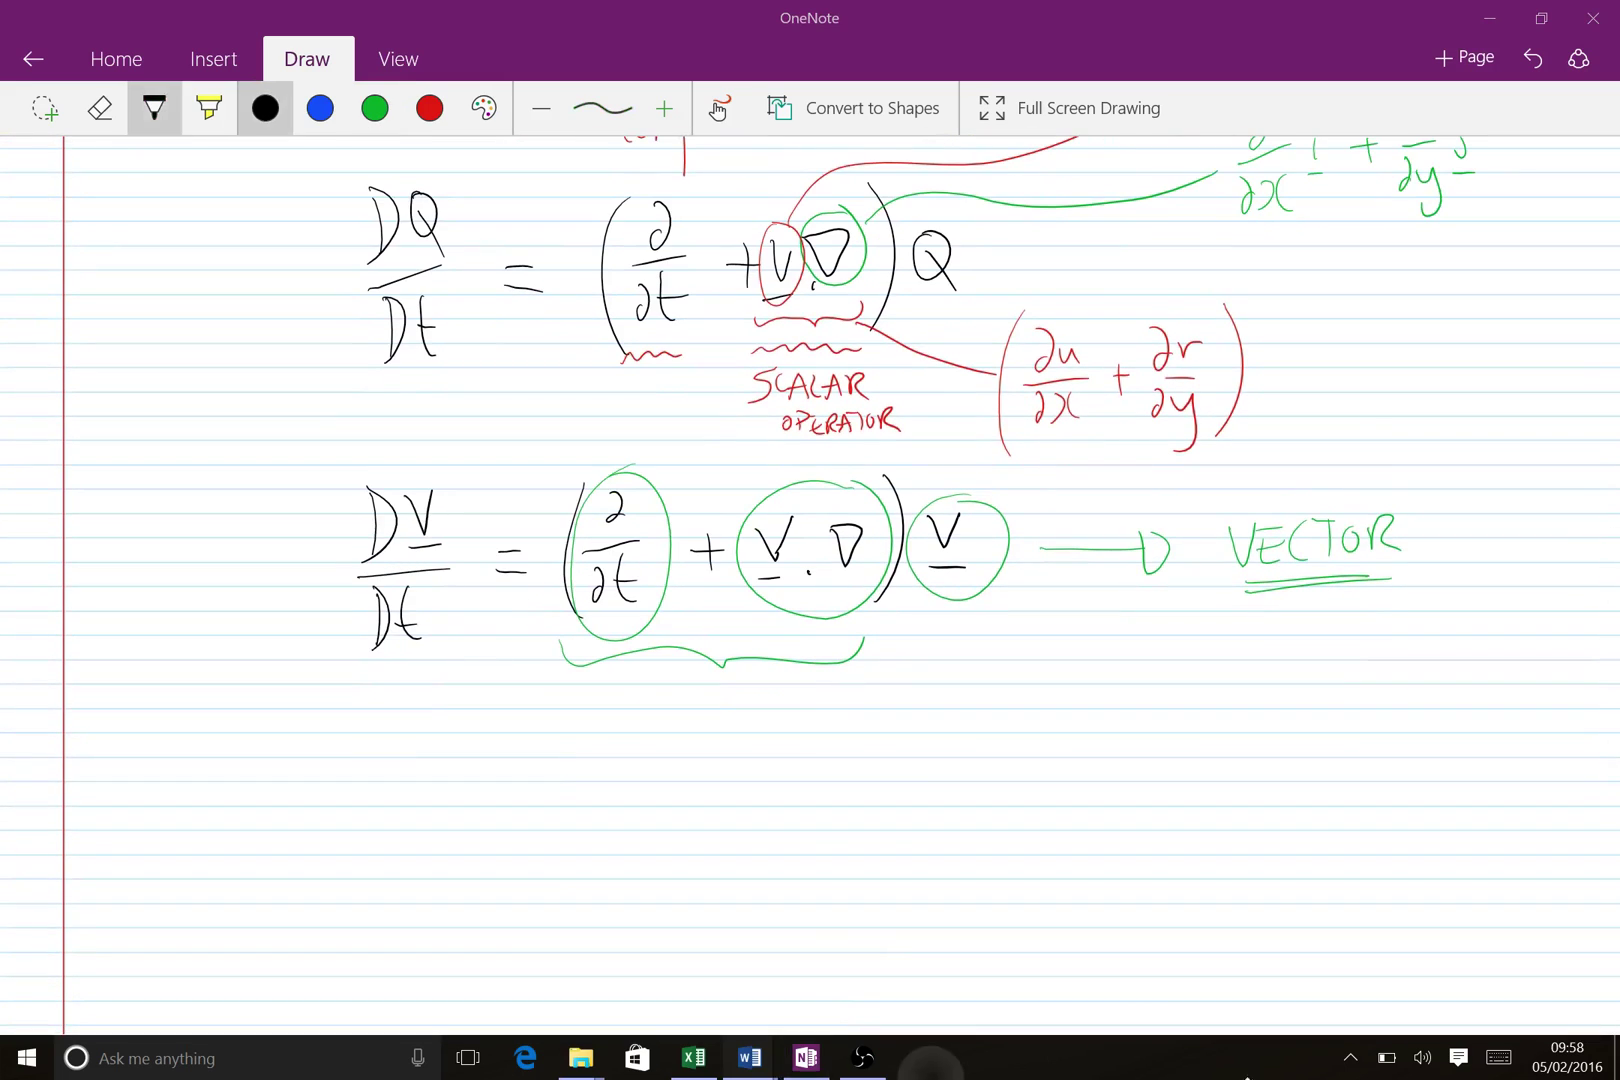
mouse_move(396, 750)
mouse_down()
mouse_move(384, 825)
mouse_move(394, 752)
mouse_up()
drag(360, 843, 402, 835)
mouse_move(461, 789)
mouse_down()
mouse_move(576, 805)
mouse_move(637, 777)
mouse_move(644, 806)
mouse_up()
drag(602, 823, 653, 822)
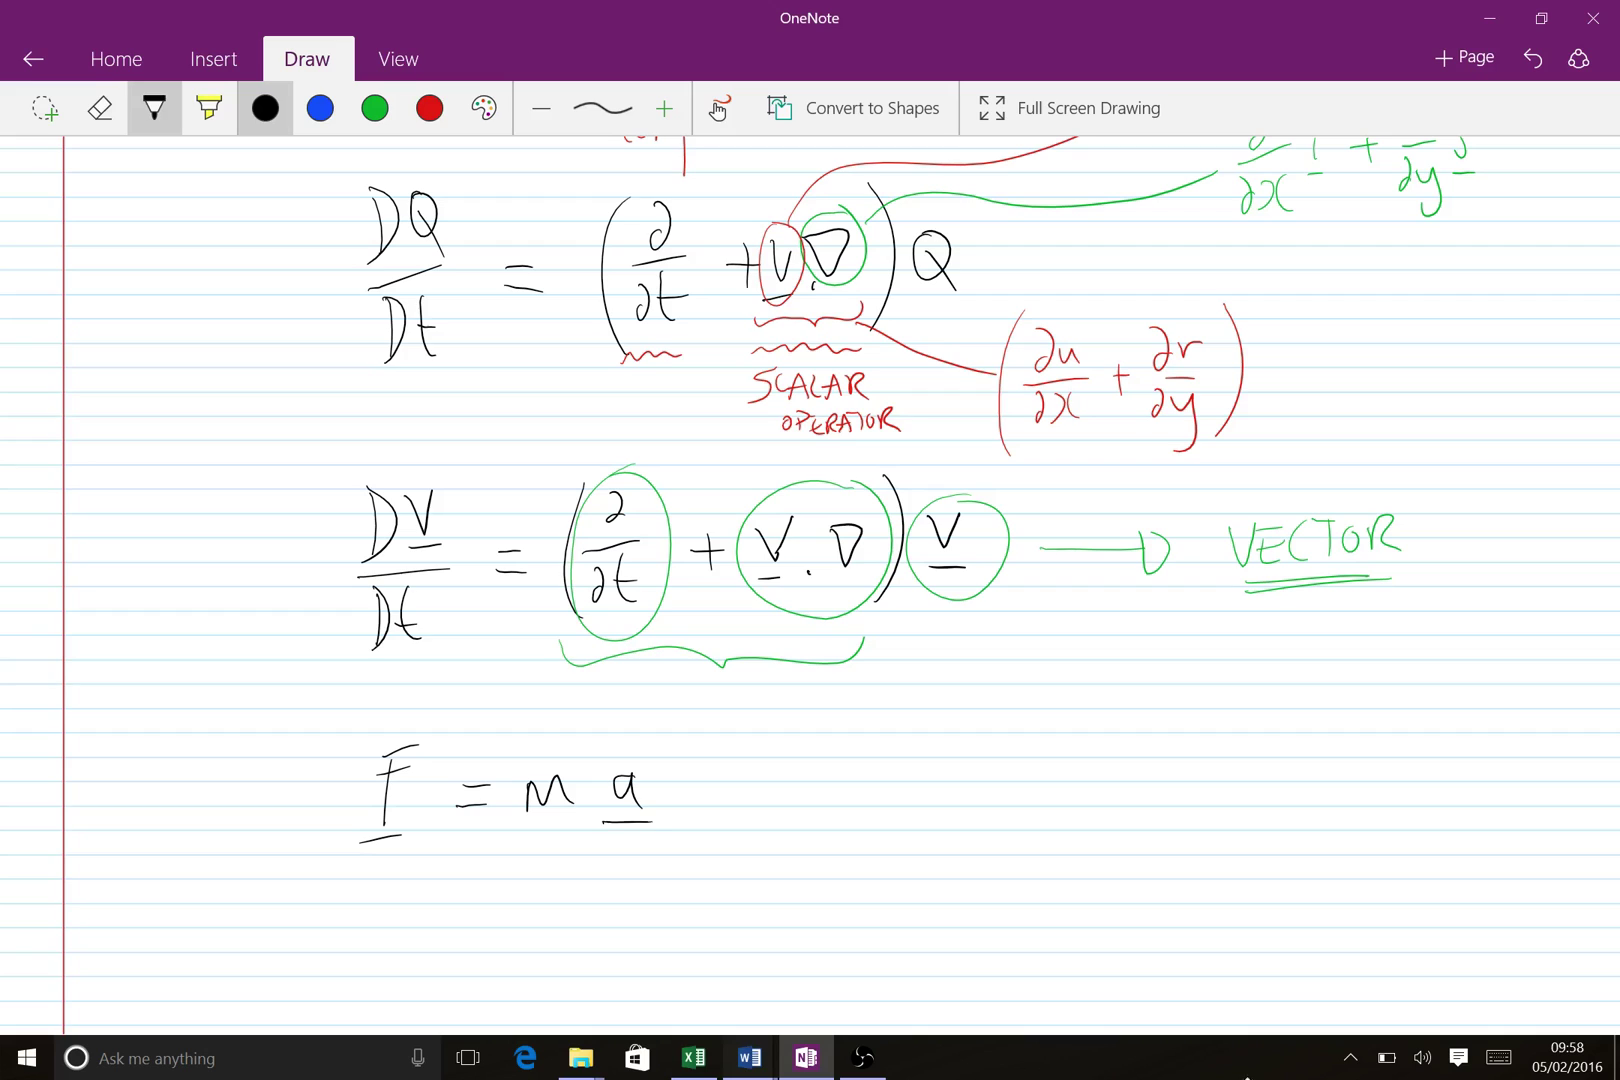
Write the label 'Newton's 2nd law' in the left margin beside F = ma
drag(81, 685, 101, 722)
mouse_move(104, 704)
mouse_down()
mouse_move(109, 724)
mouse_move(112, 702)
mouse_up()
mouse_move(114, 718)
mouse_down()
mouse_move(149, 716)
mouse_move(134, 719)
mouse_up()
mouse_move(143, 712)
mouse_down()
mouse_move(172, 700)
mouse_move(197, 720)
mouse_move(200, 686)
mouse_up()
mouse_move(231, 703)
mouse_down()
mouse_move(262, 691)
mouse_move(284, 724)
mouse_move(312, 673)
mouse_up()
mouse_move(343, 674)
mouse_down()
mouse_move(345, 724)
mouse_move(394, 702)
mouse_up()
drag(411, 718, 390, 739)
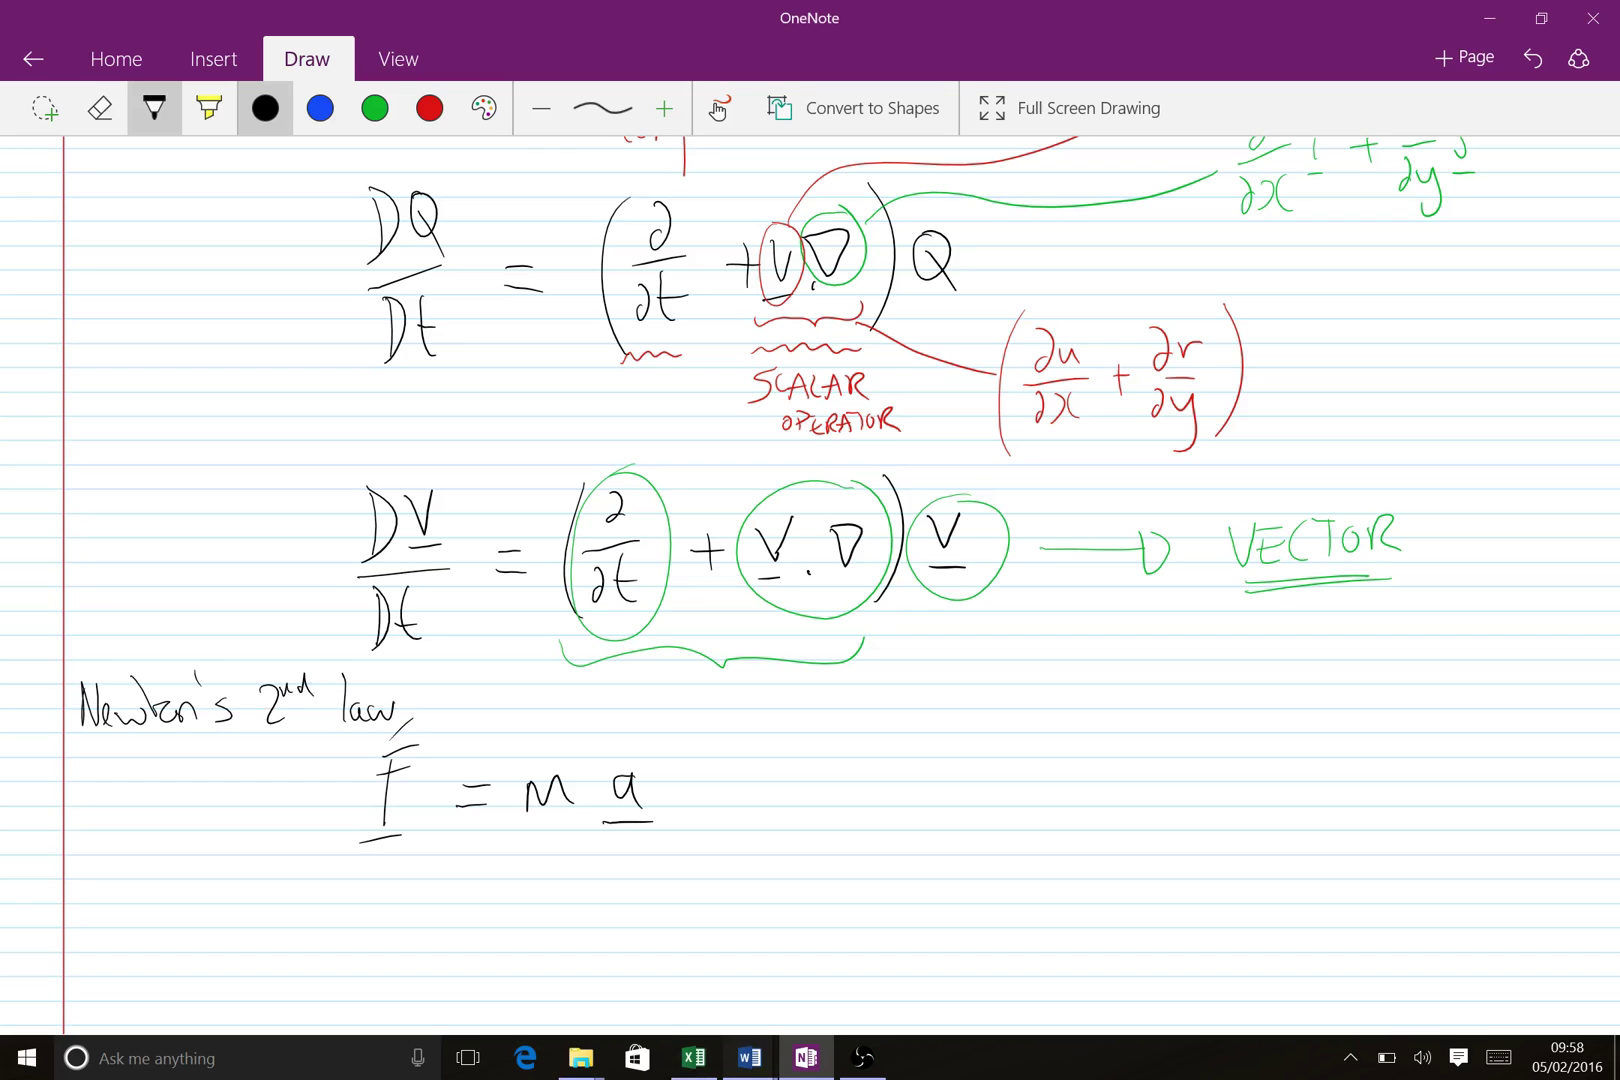
Scroll further down the page and operate controls on the ribbon and bottom bar
scroll(810, 580, down, 3)
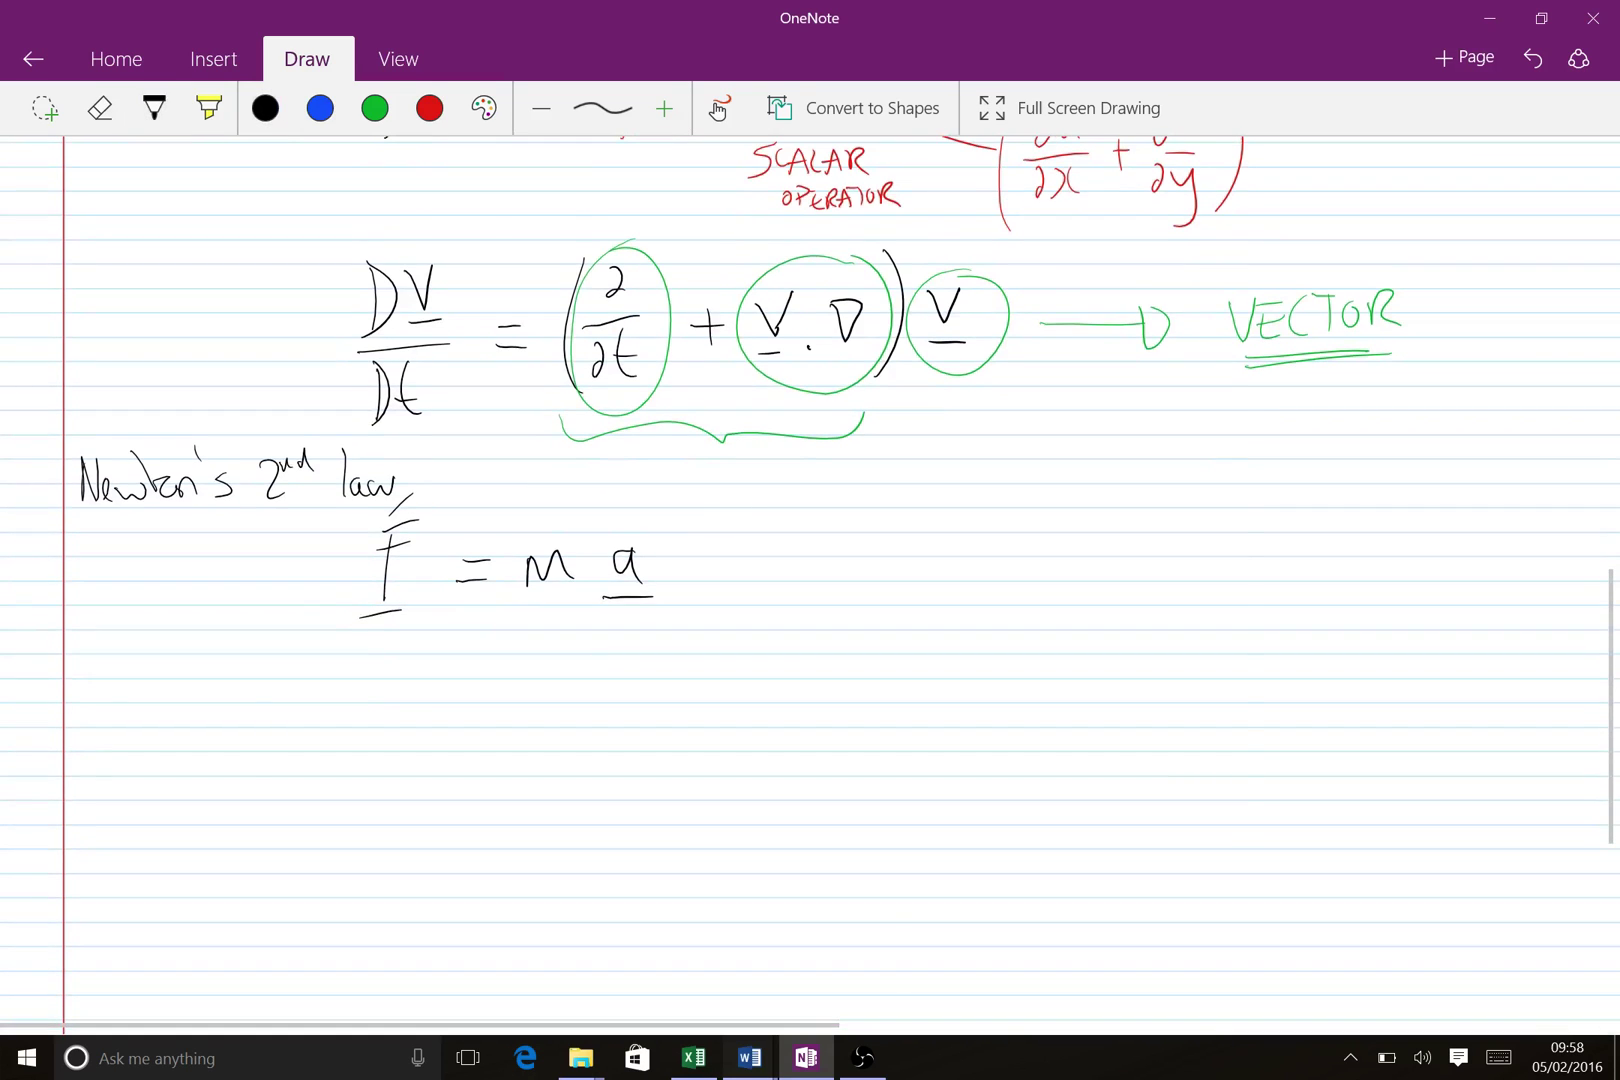
click(862, 1057)
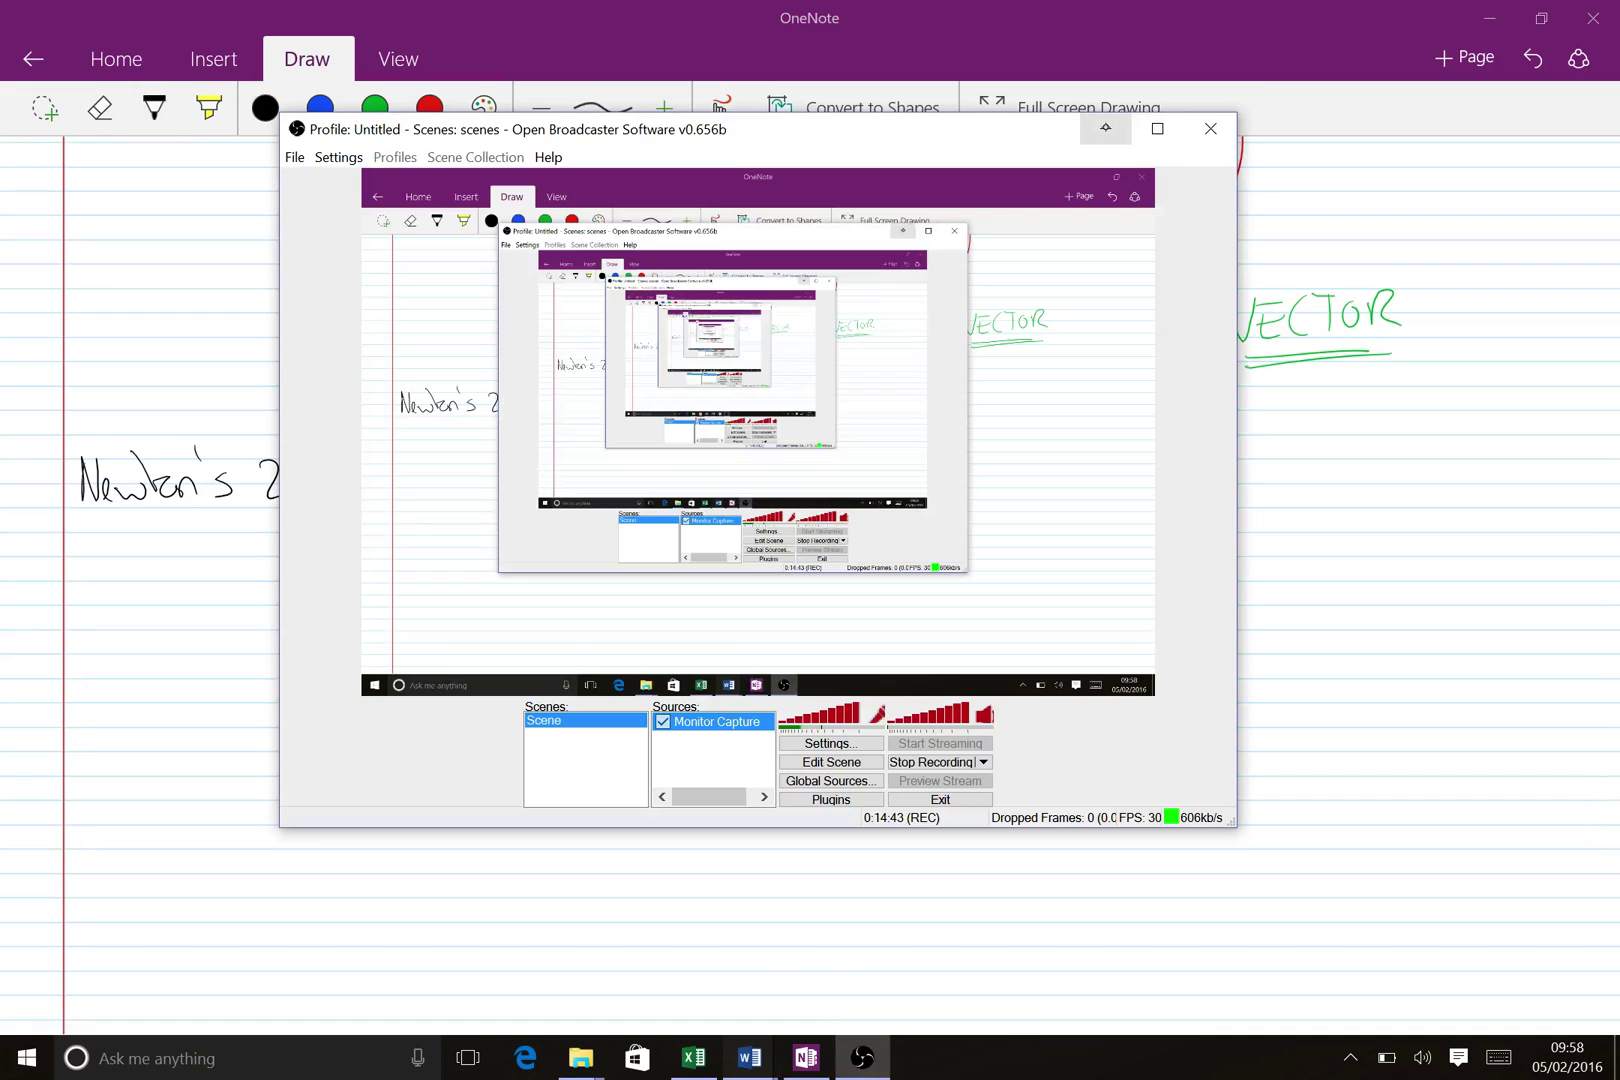
click(1105, 128)
click(862, 1057)
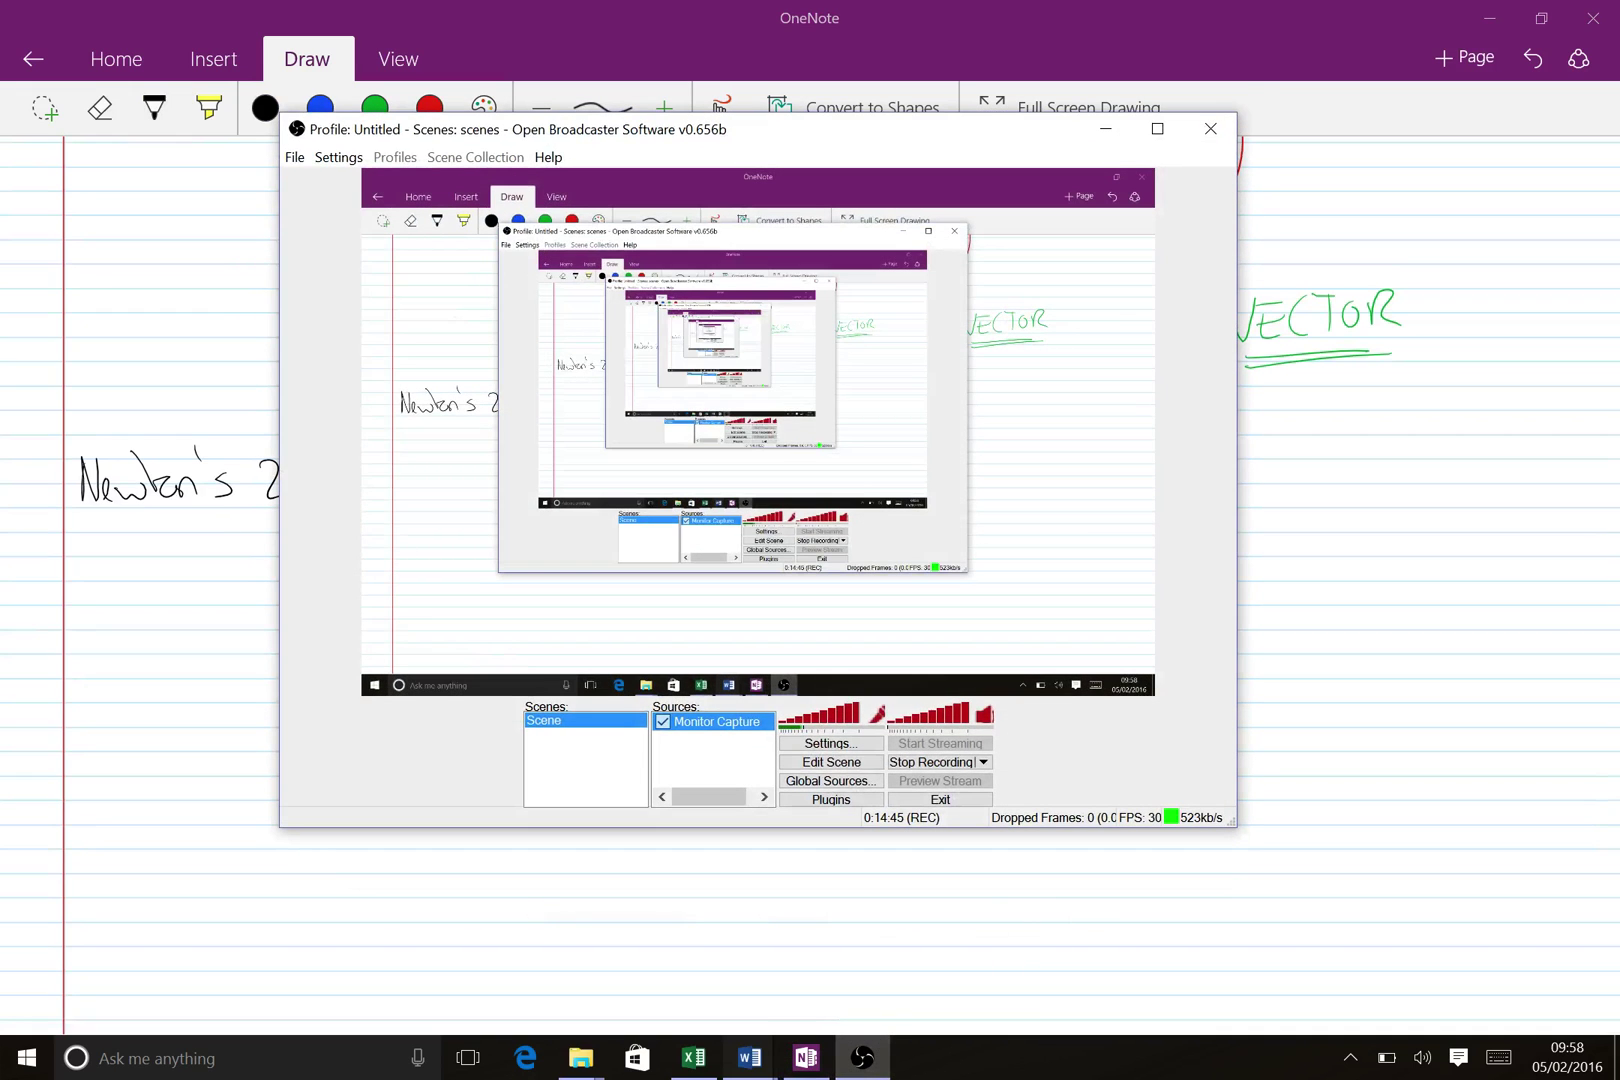
click(862, 1057)
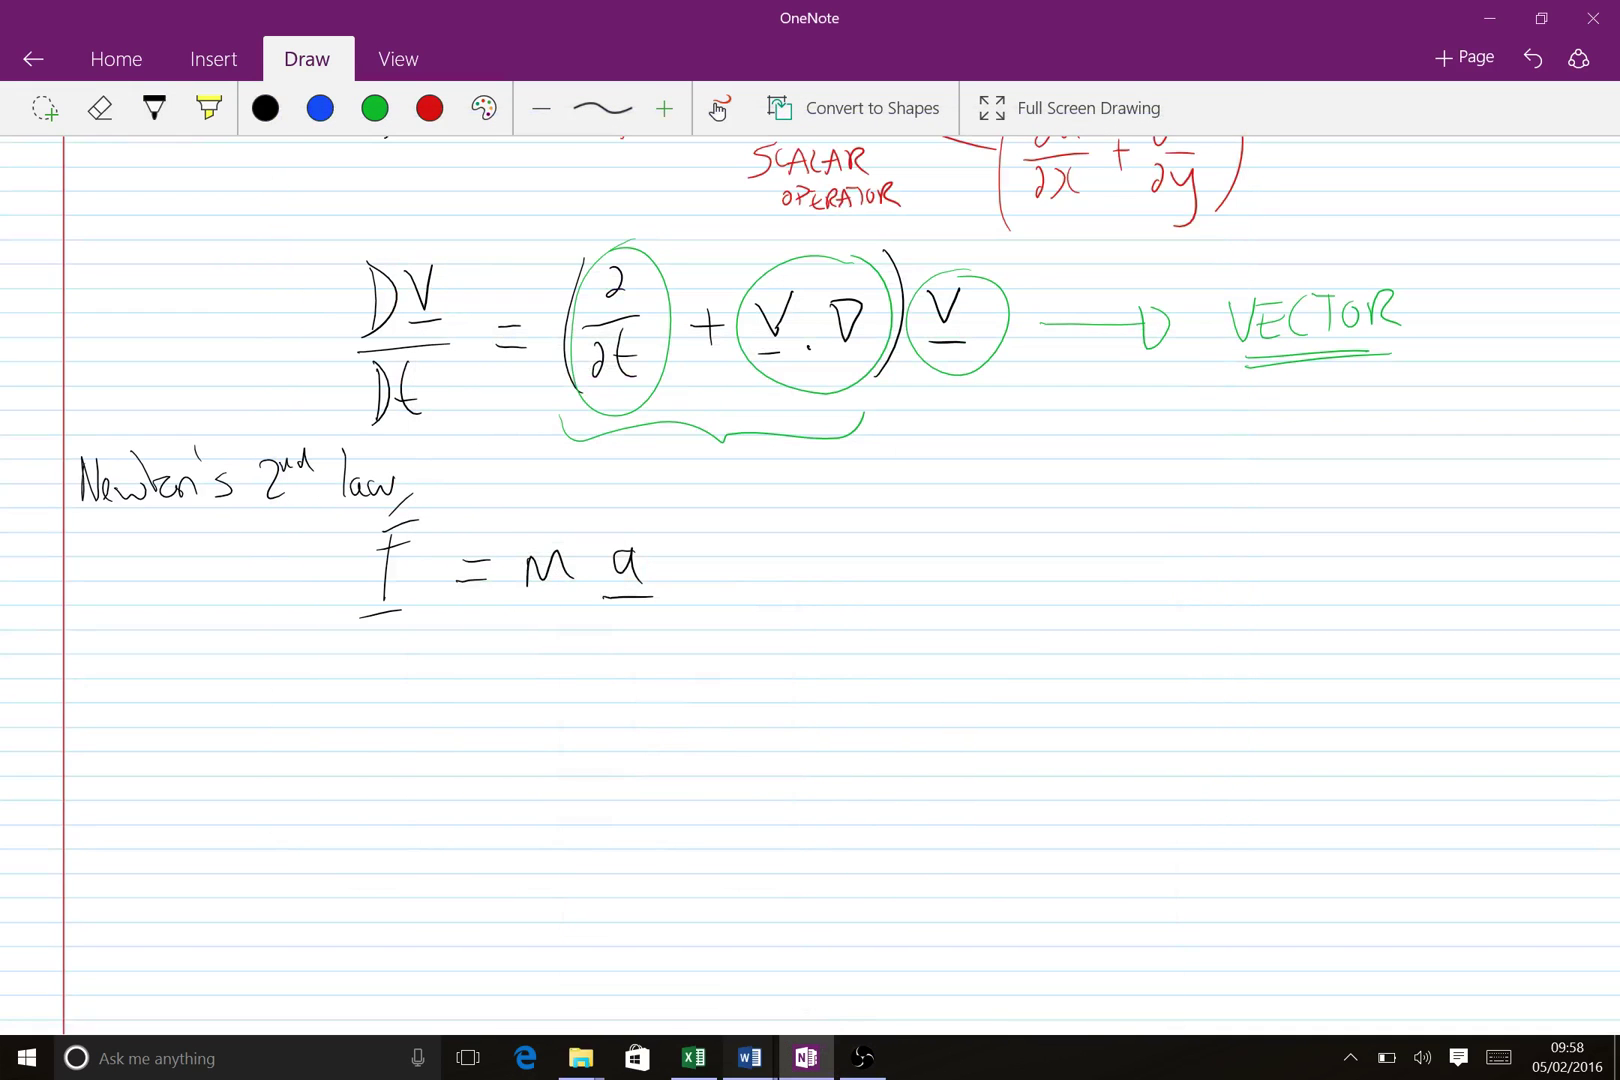
Write F = m DV/Dt under F = ma, erasing a mistaken stroke
mouse_move(383, 664)
mouse_down()
mouse_move(381, 705)
mouse_move(402, 652)
mouse_up()
mouse_move(373, 681)
mouse_down()
mouse_move(397, 675)
mouse_move(394, 725)
mouse_up()
mouse_move(446, 676)
mouse_down()
mouse_move(467, 672)
mouse_move(462, 690)
mouse_move(552, 664)
mouse_move(563, 688)
mouse_up()
mouse_move(612, 663)
mouse_down()
mouse_move(608, 684)
mouse_move(612, 640)
mouse_move(647, 650)
mouse_move(604, 672)
mouse_move(647, 634)
mouse_move(657, 682)
mouse_up()
click(99, 108)
click(154, 108)
drag(611, 702, 612, 734)
mouse_move(636, 700)
mouse_down()
mouse_move(634, 731)
mouse_move(653, 720)
mouse_up()
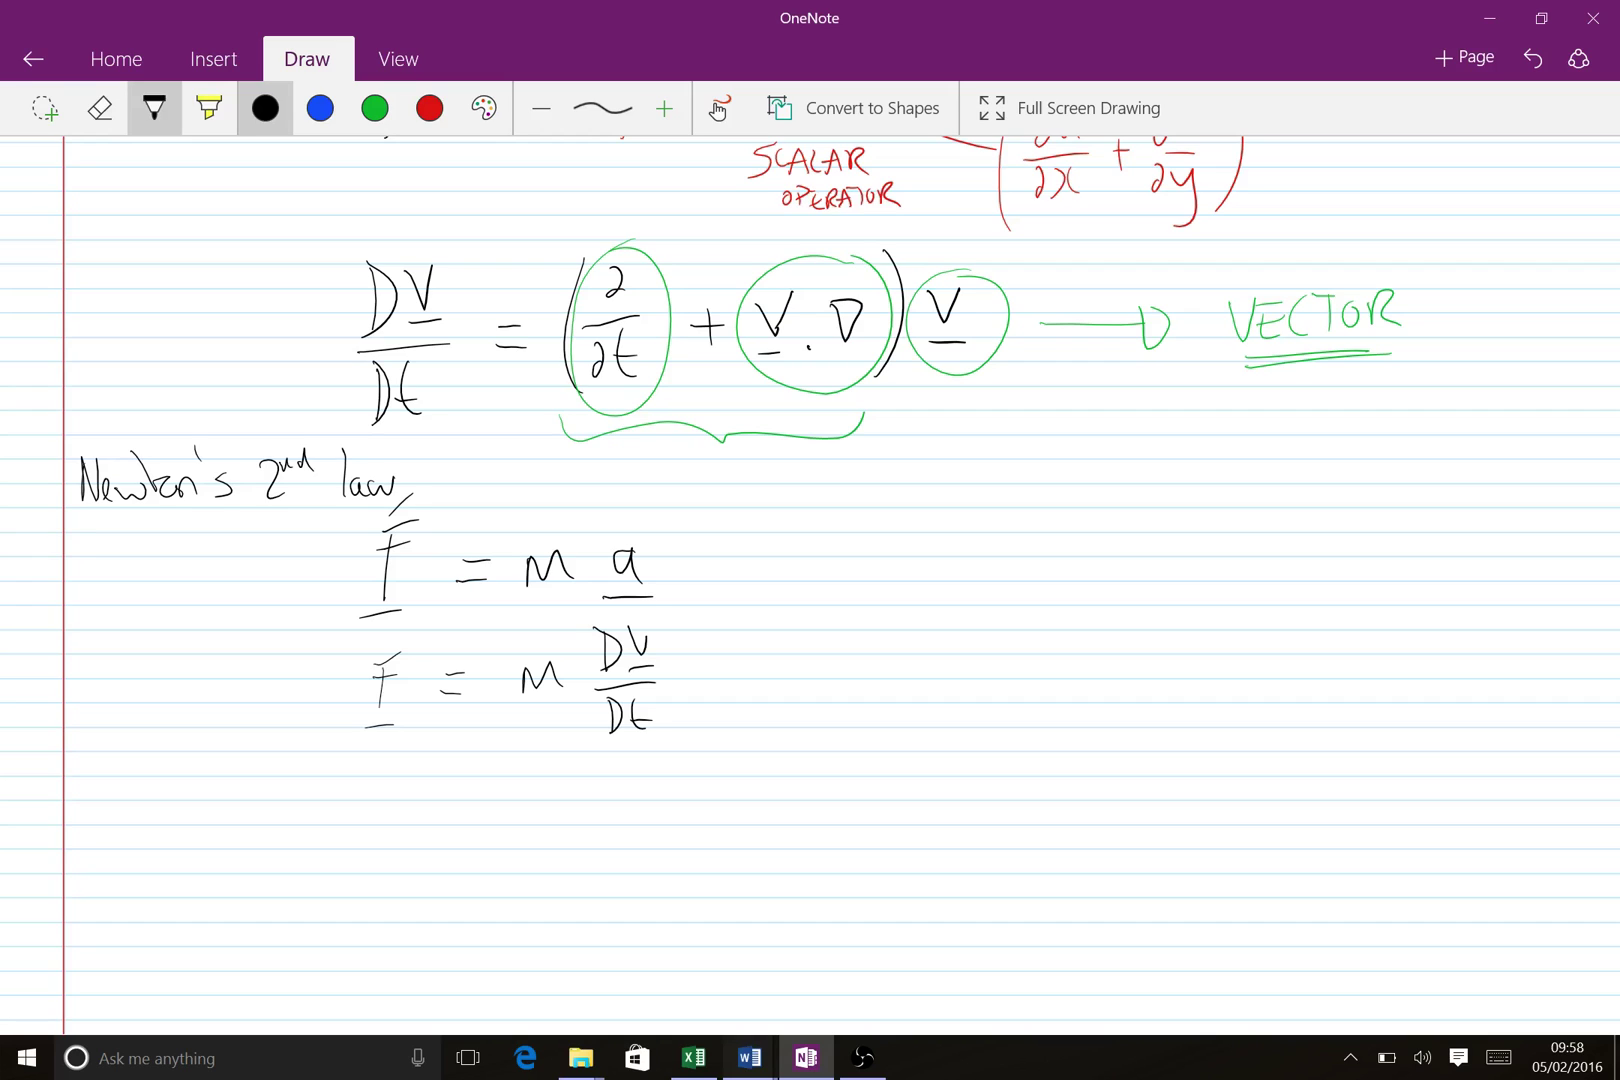
Start a third line with F = m(∂V/∂t +
mouse_move(370, 790)
mouse_down()
mouse_move(364, 840)
mouse_move(393, 772)
mouse_up()
mouse_move(354, 806)
mouse_down()
mouse_move(382, 800)
mouse_move(380, 853)
mouse_up()
drag(423, 804, 545, 829)
drag(585, 766, 582, 851)
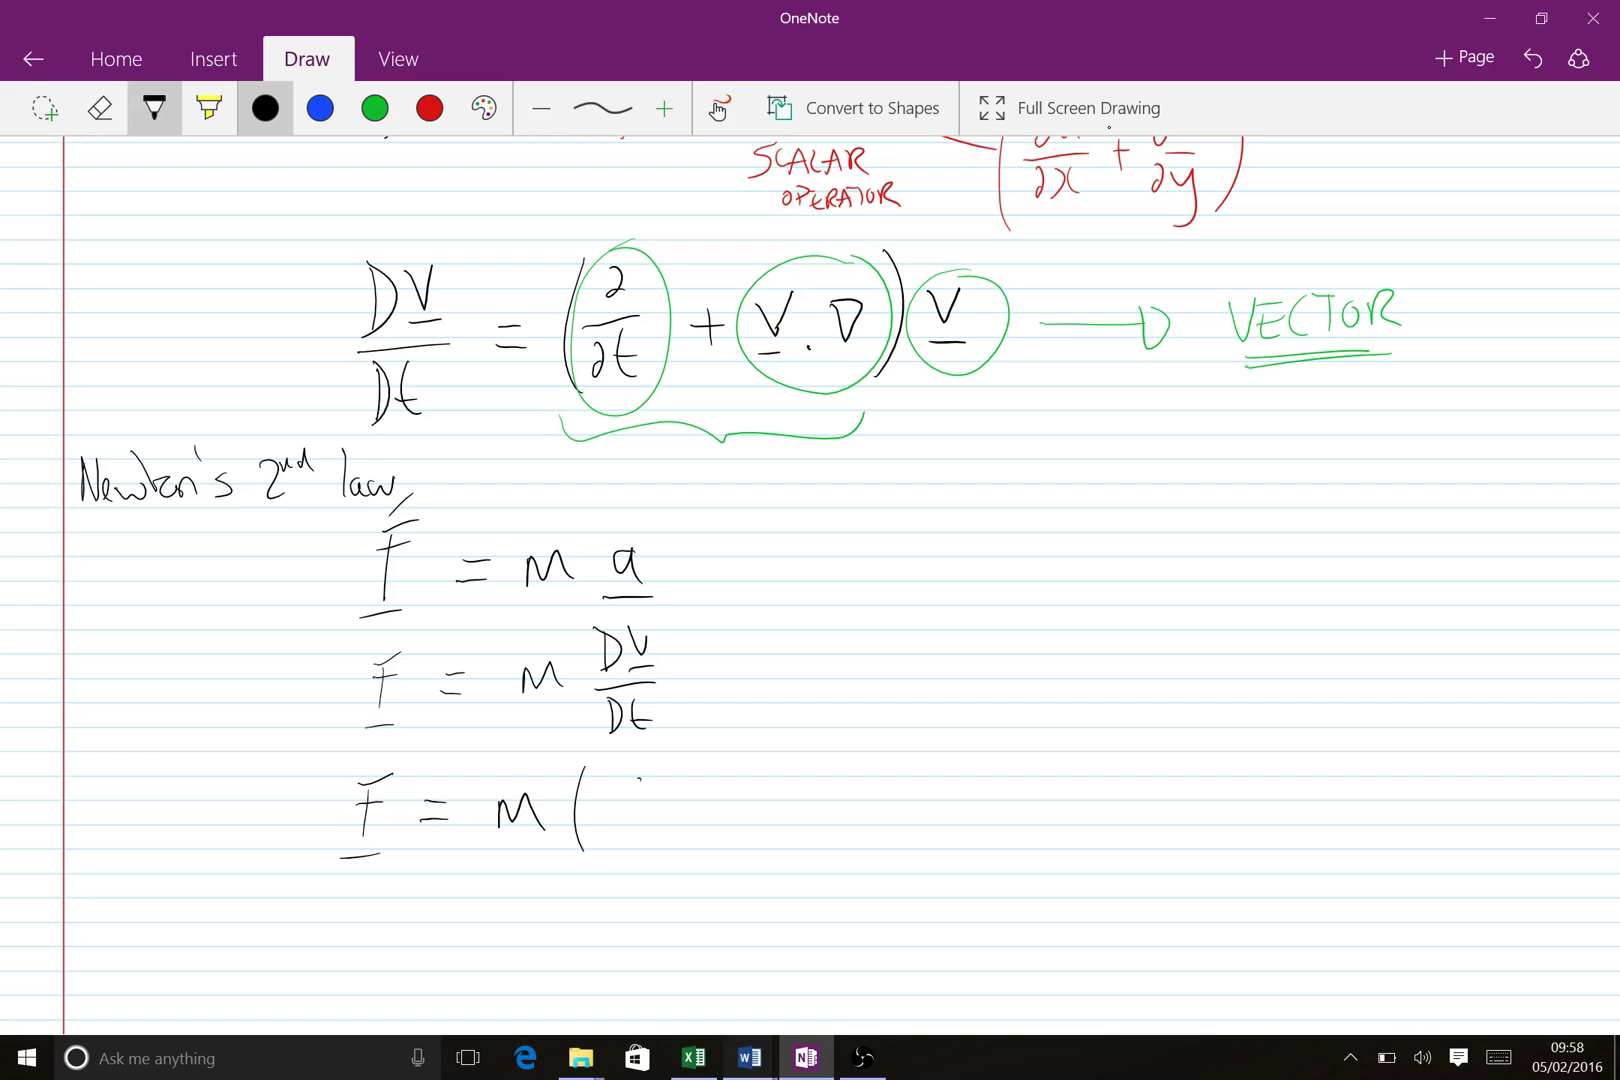
drag(646, 764, 632, 792)
mouse_move(660, 752)
mouse_down()
mouse_move(670, 772)
mouse_move(683, 750)
mouse_up()
mouse_move(656, 790)
mouse_down()
mouse_move(688, 784)
mouse_move(636, 848)
mouse_up()
mouse_move(664, 816)
mouse_down()
mouse_move(660, 840)
mouse_move(680, 845)
mouse_up()
drag(656, 830, 757, 799)
drag(742, 782, 743, 815)
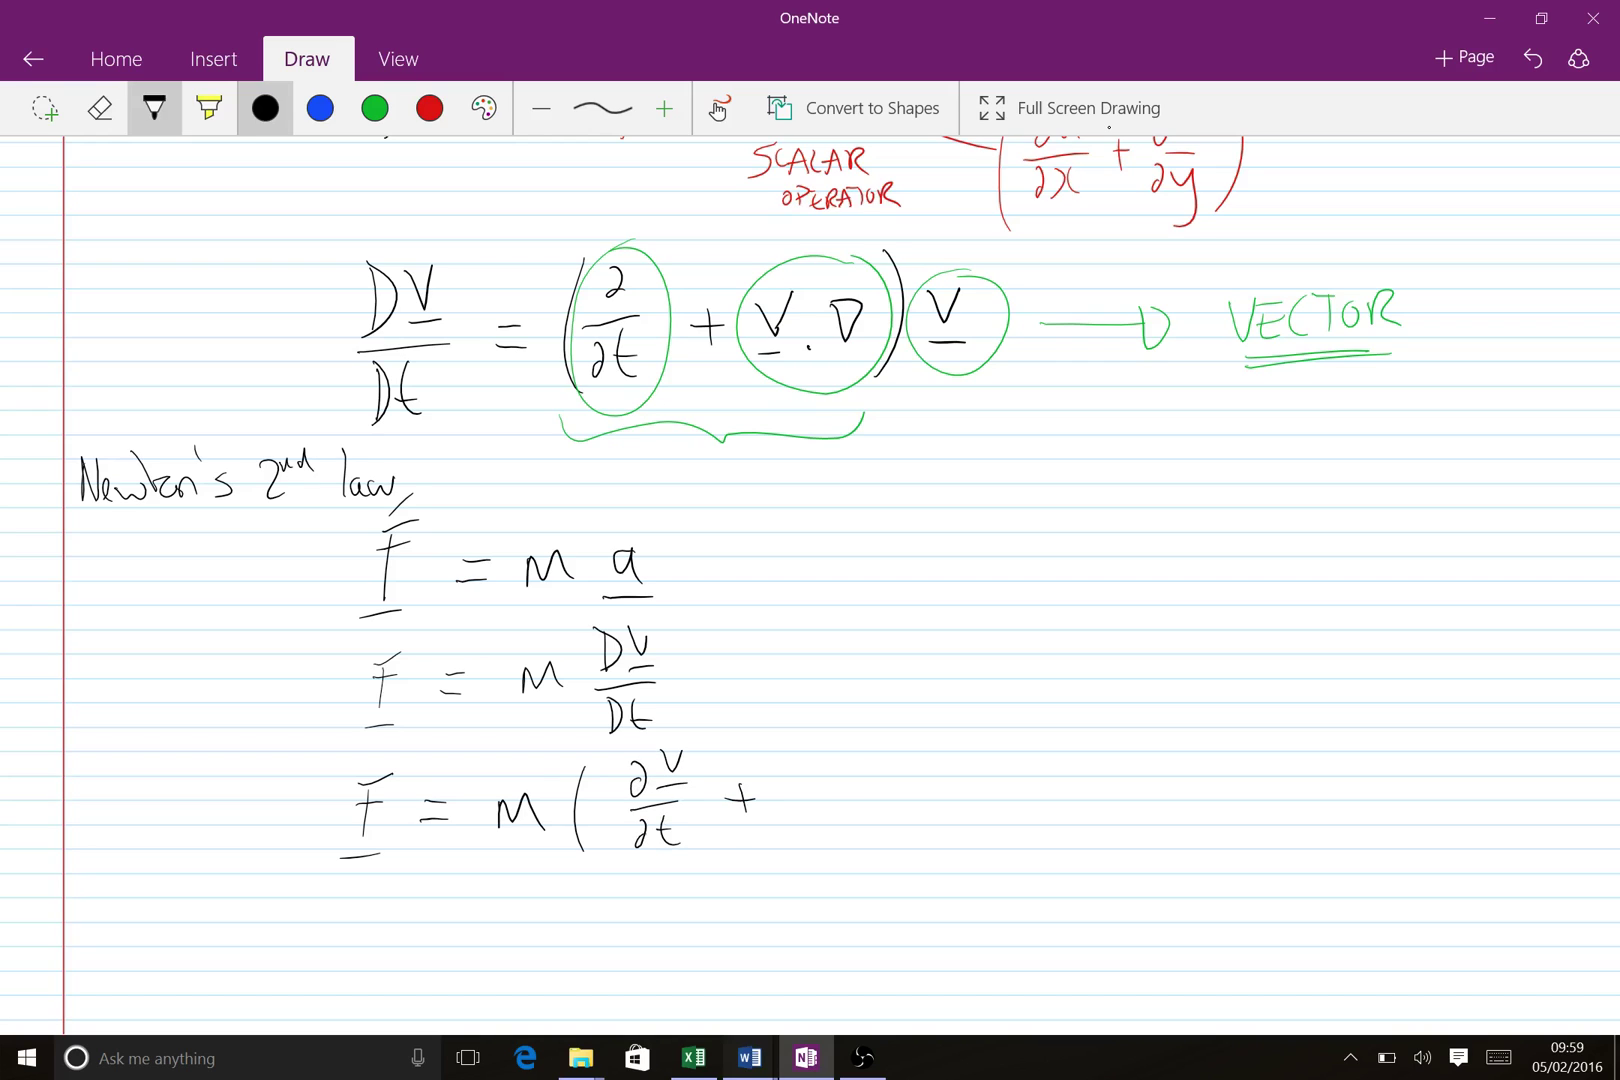
Complete the equation with (V·∇)V, underlining V, and close the outer bracket
mouse_move(818, 768)
mouse_down()
mouse_move(904, 772)
mouse_move(785, 792)
mouse_move(791, 832)
mouse_up()
drag(926, 731, 910, 830)
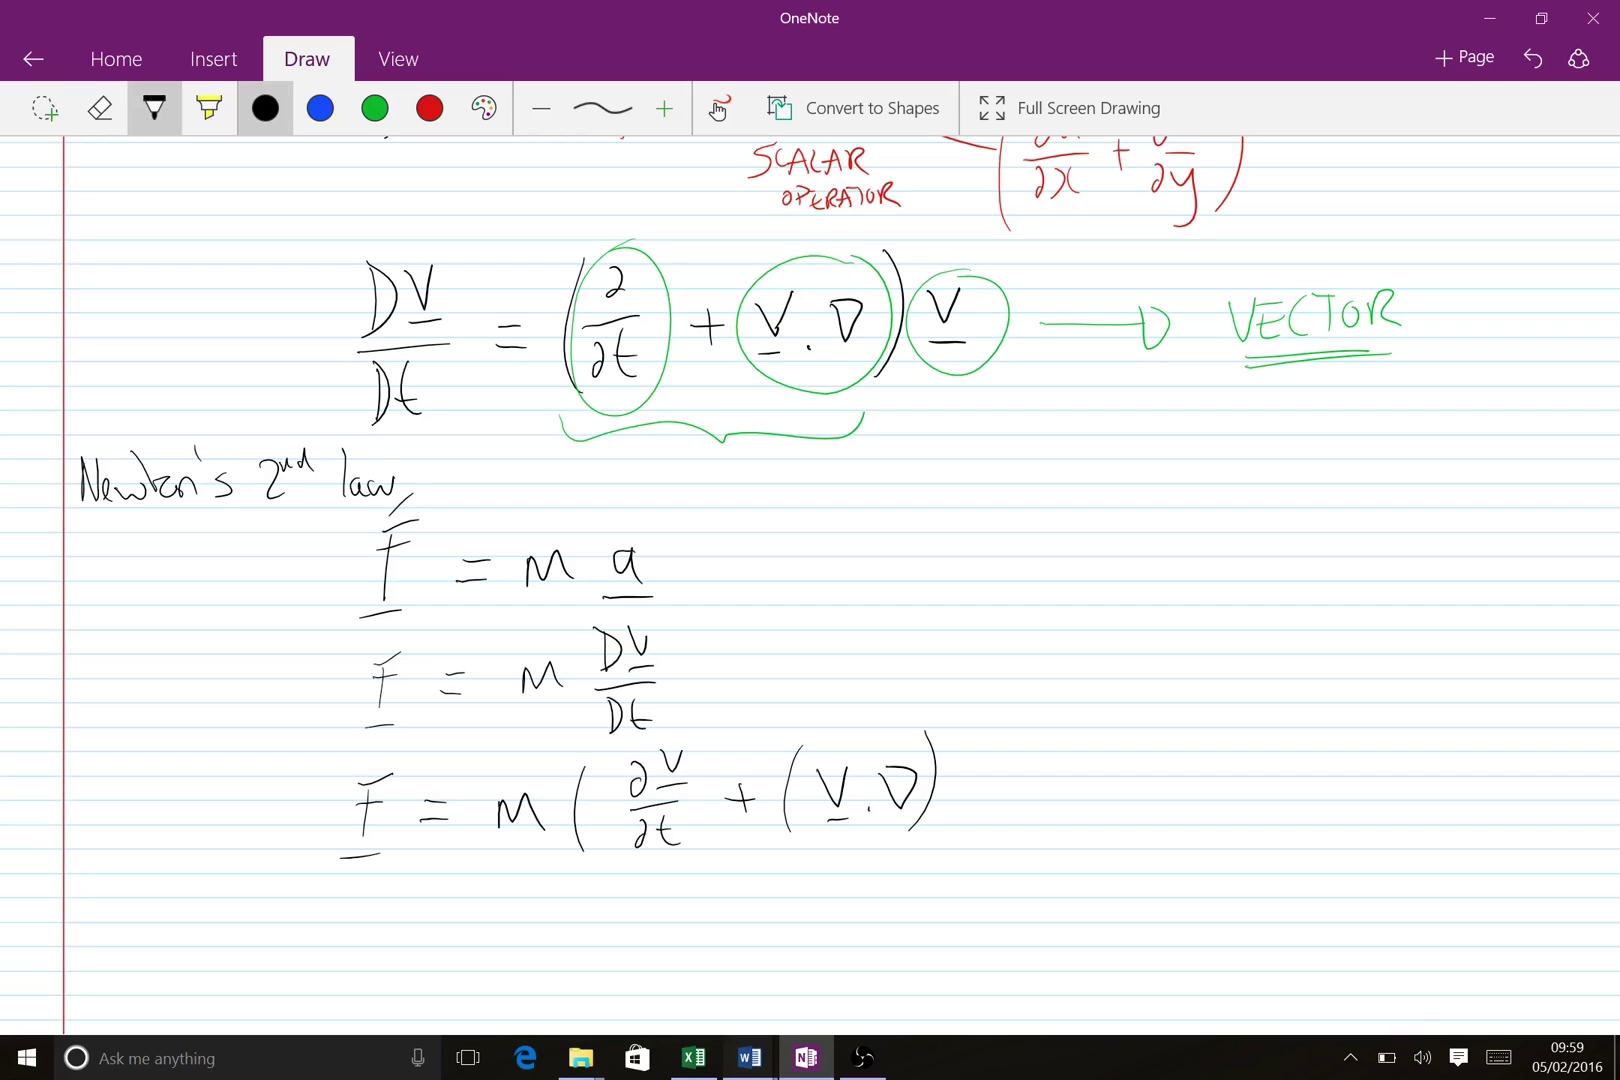
mouse_move(957, 762)
mouse_down()
mouse_move(968, 792)
mouse_move(982, 759)
mouse_up()
drag(957, 817, 997, 814)
drag(1017, 738, 1010, 844)
Draw a red box around F = m(∂V/∂t + (V·∇)V)
click(429, 108)
mouse_move(296, 748)
mouse_down()
mouse_move(291, 906)
mouse_move(473, 752)
mouse_move(790, 725)
mouse_move(1080, 812)
mouse_move(1068, 905)
mouse_up()
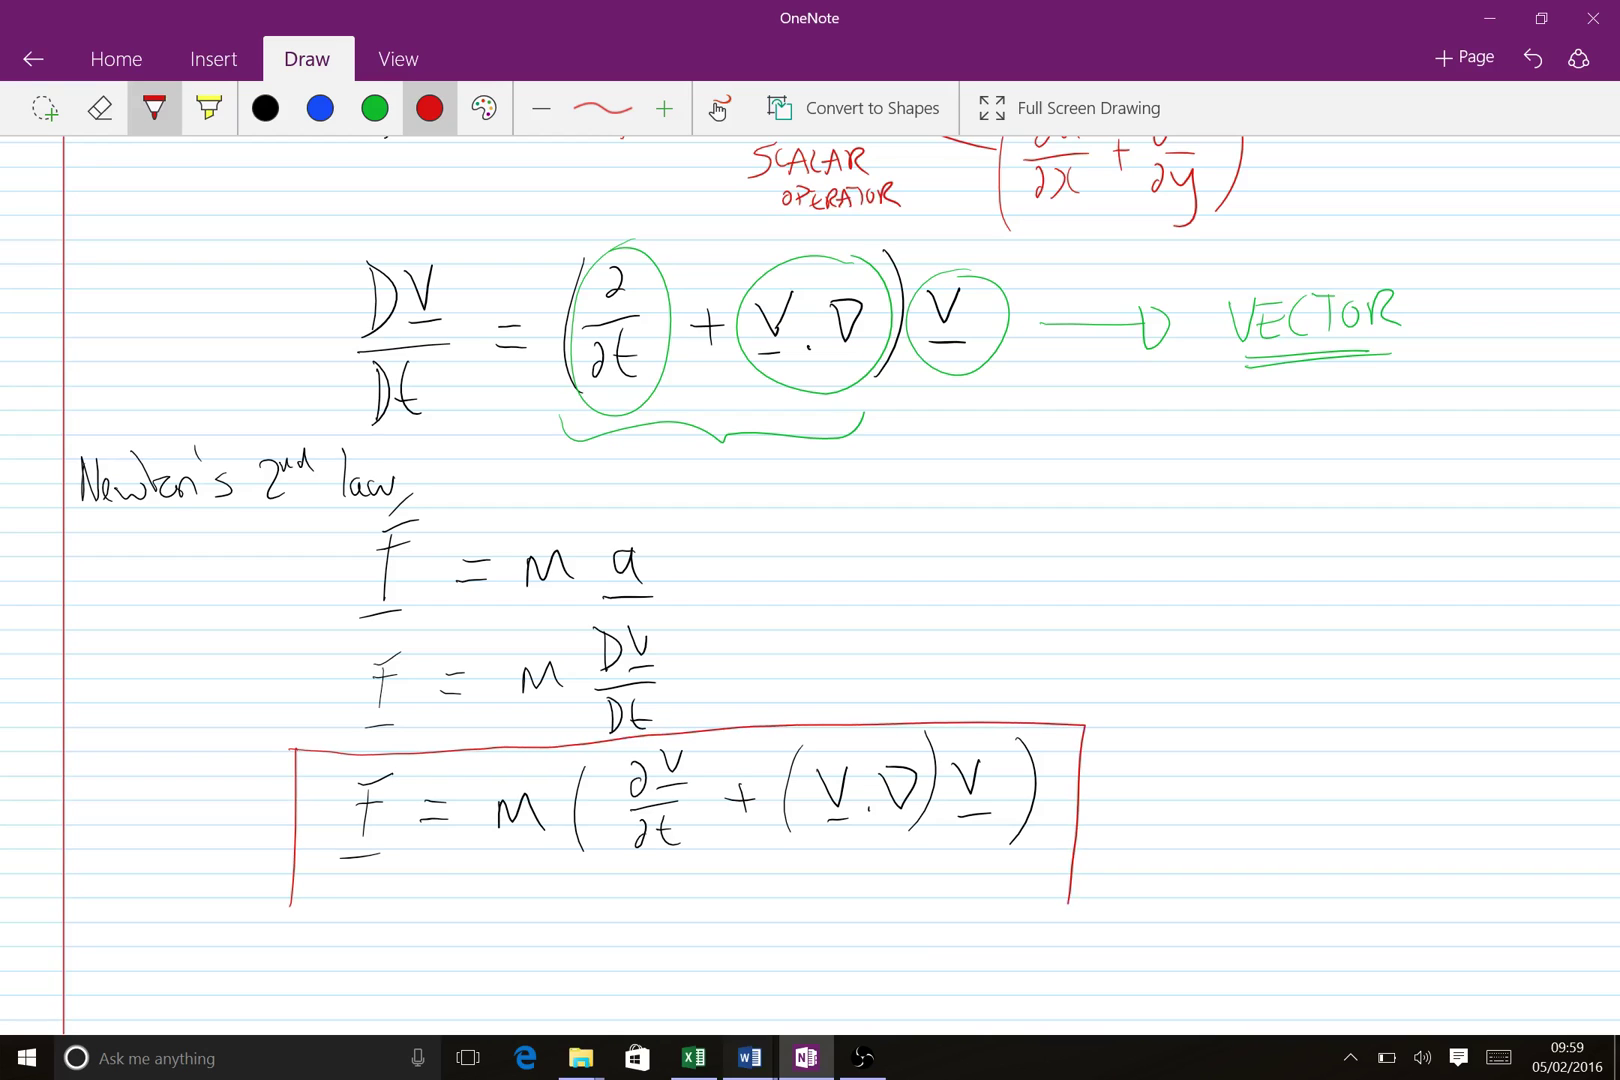
drag(287, 907, 1066, 888)
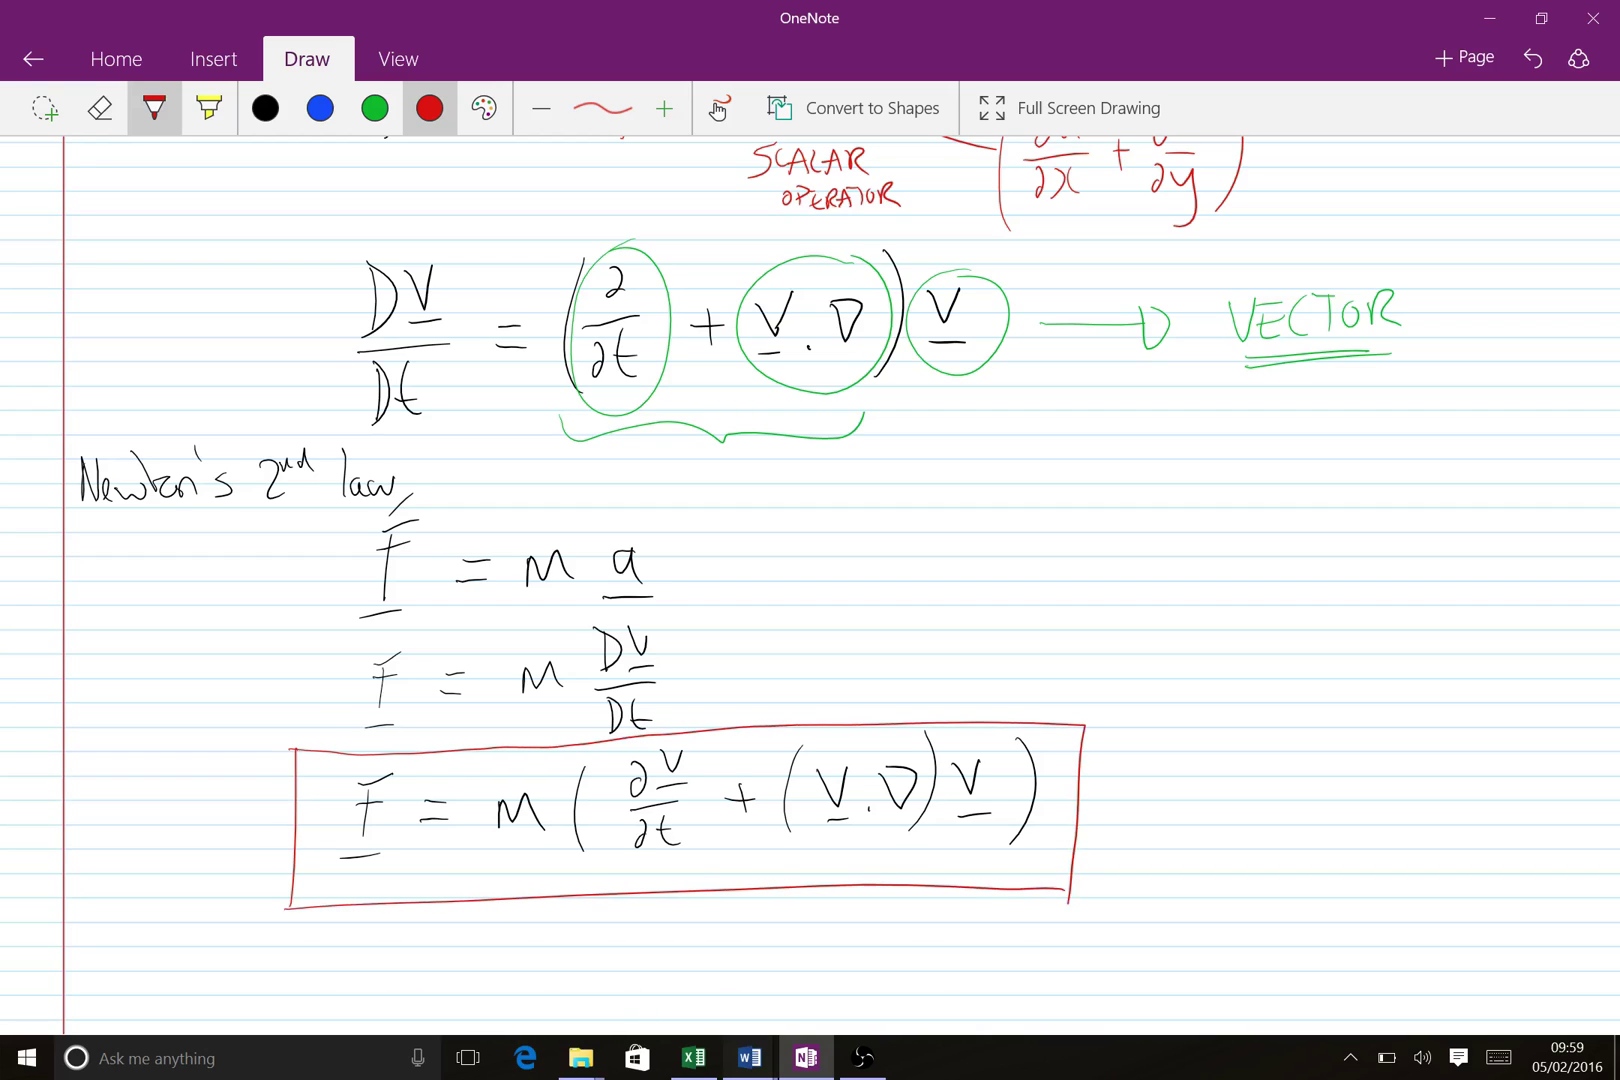